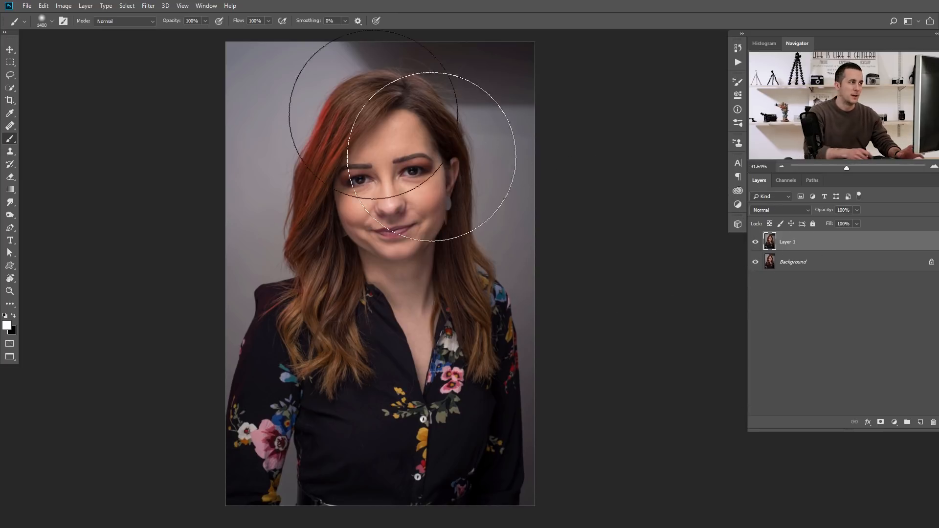
Step: Open the portrait layer in the Liquify filter and choose the Bloat tool
left_click(147, 6)
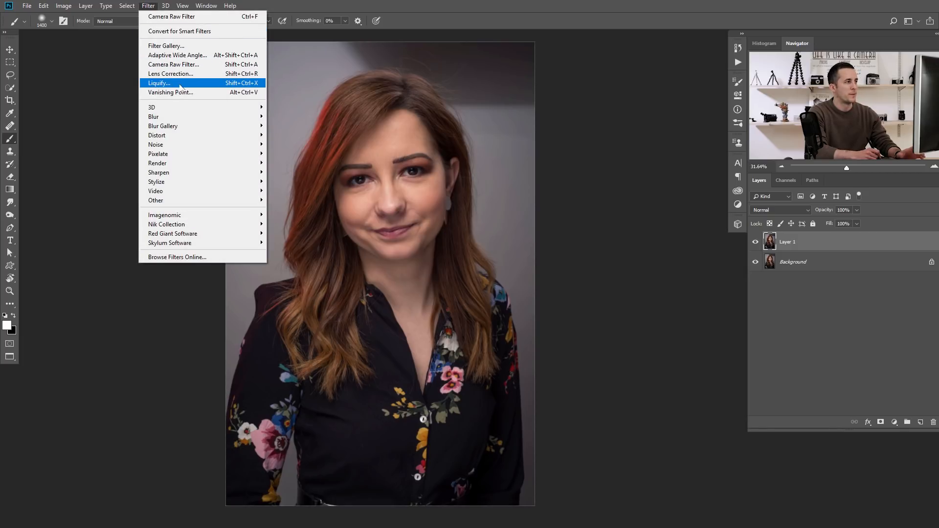
left_click(245, 84)
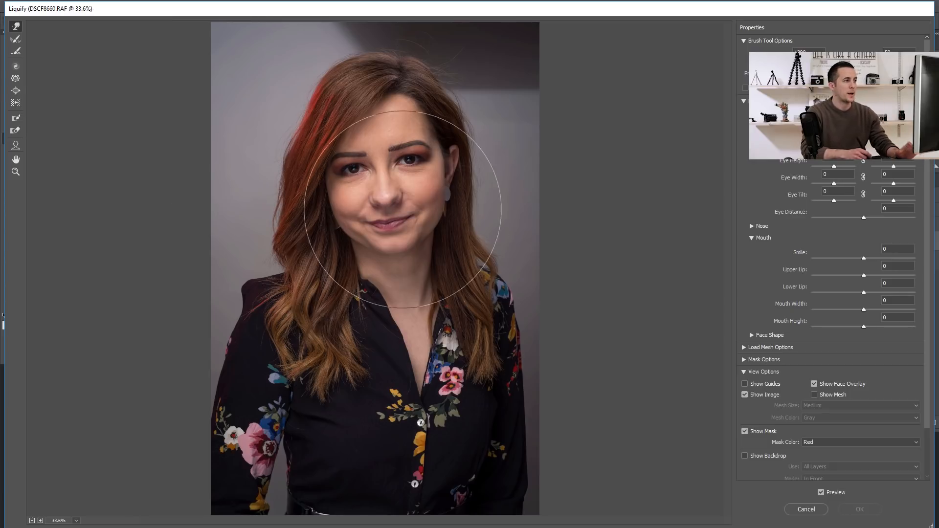
left_click(16, 92)
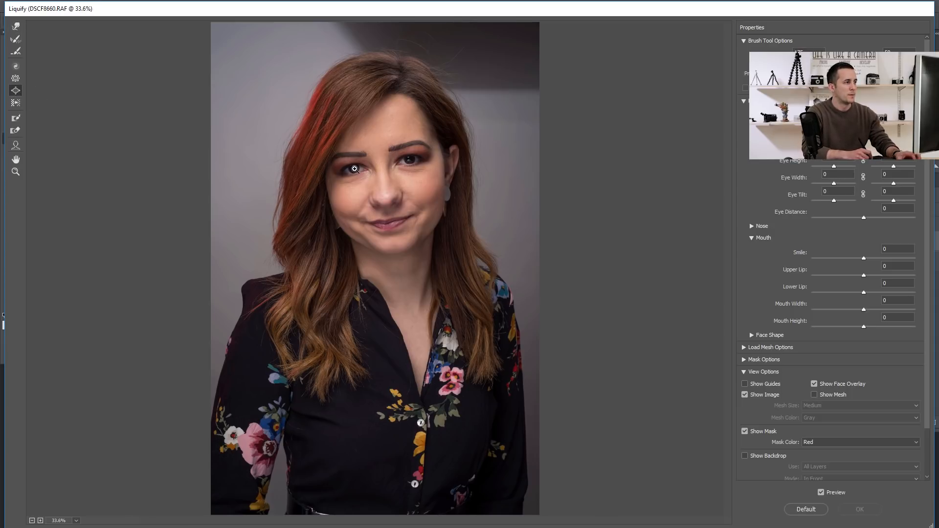
Step: Enlarge both eyes with the Bloat tool, using a brush somewhat larger than each eye
left_click(355, 169)
left_click(355, 215)
left_click_drag(361, 259, 336, 210)
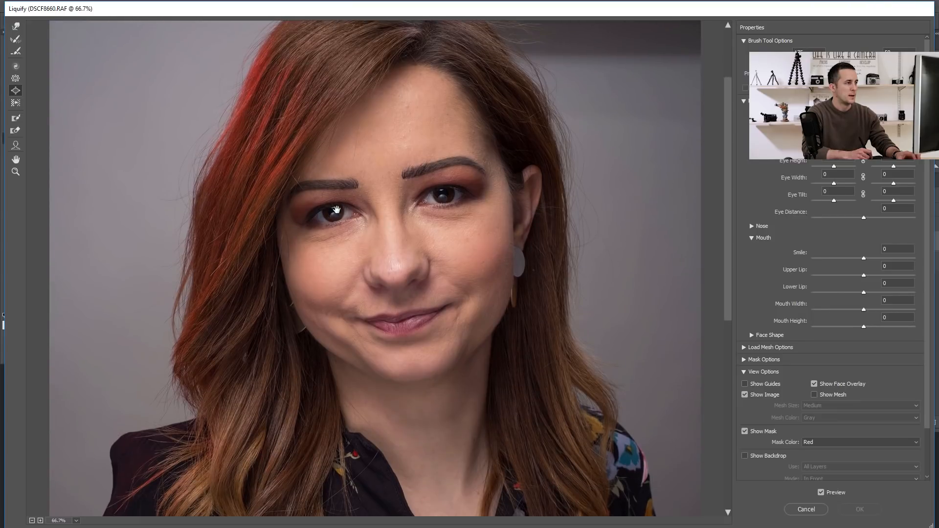
key("bracketright")
key("bracketright")
key("bracketright")
key("bracketright")
key("bracketleft")
key("bracketleft")
key("bracketleft")
key("bracketright")
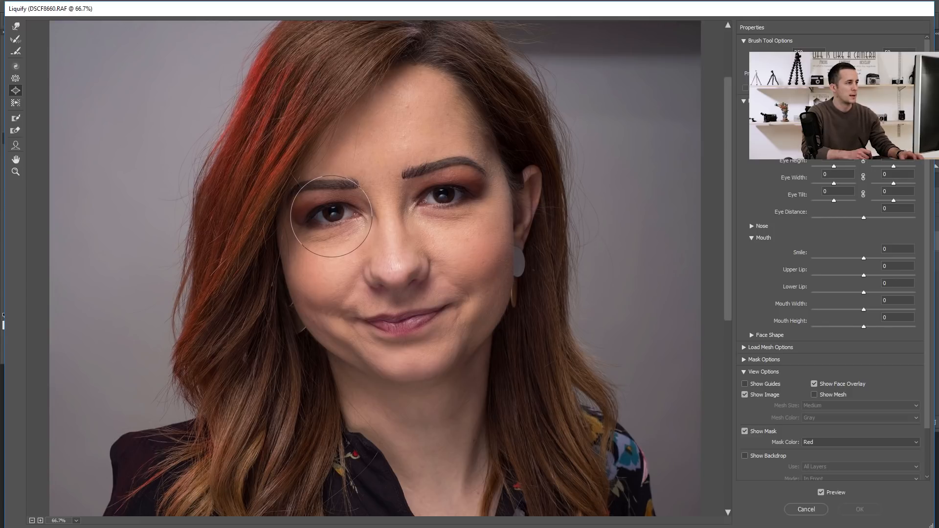
left_click(331, 216)
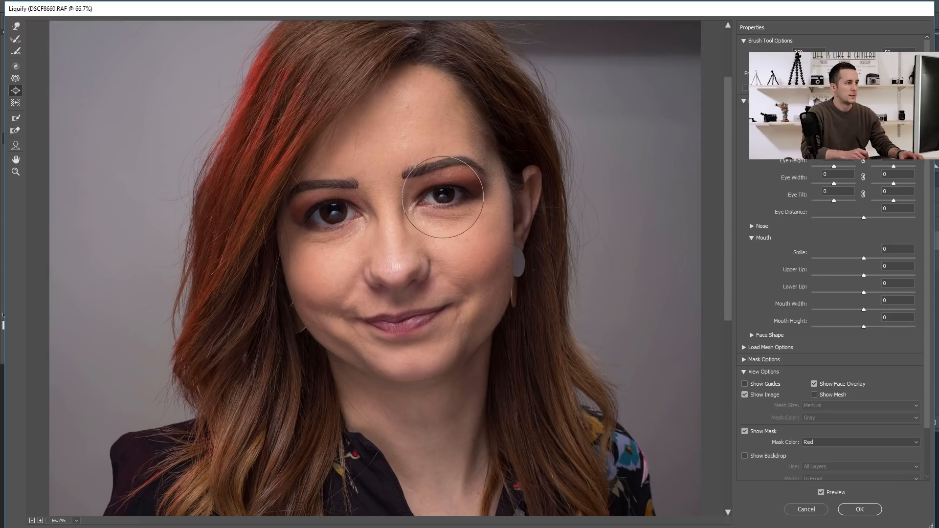
left_click_drag(444, 197, 442, 195)
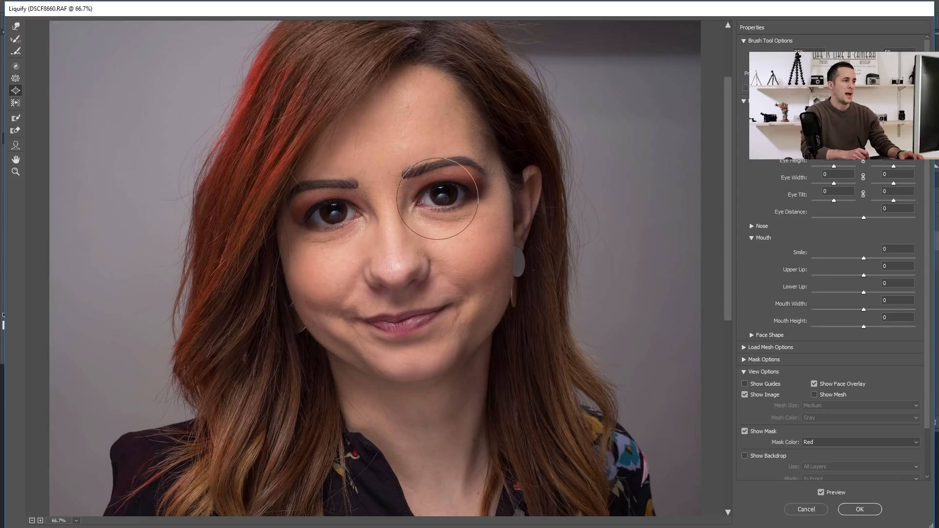
Step: Refine the enlargement of both irises and pupils with a smaller Bloat brush
key("bracketleft")
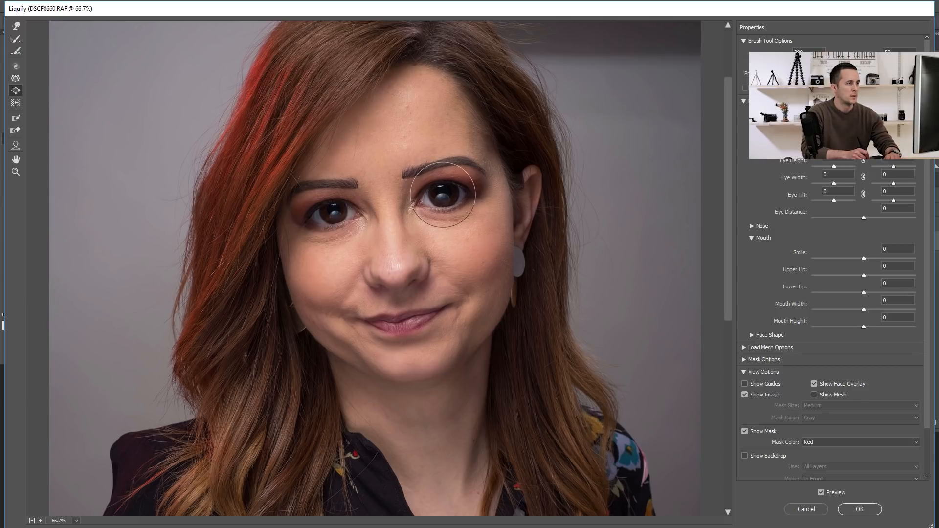
key("ctrl+z")
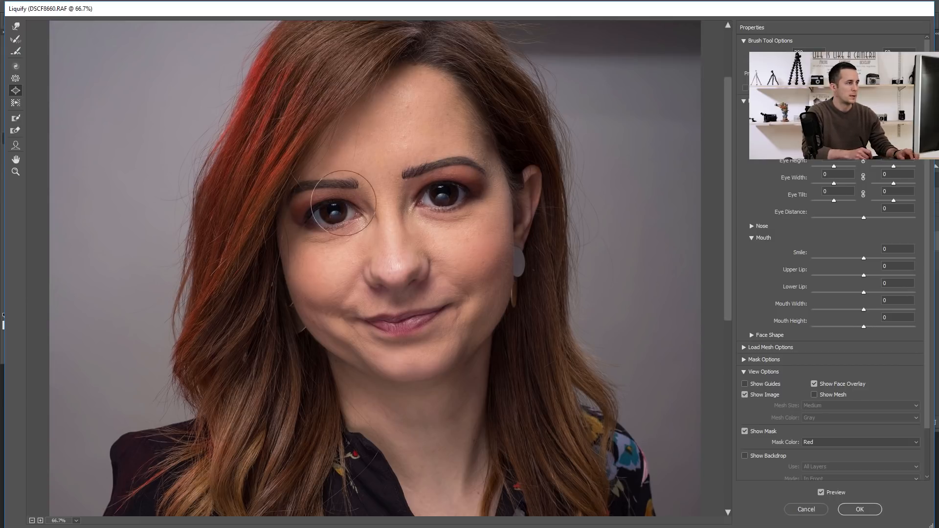
left_click(333, 213)
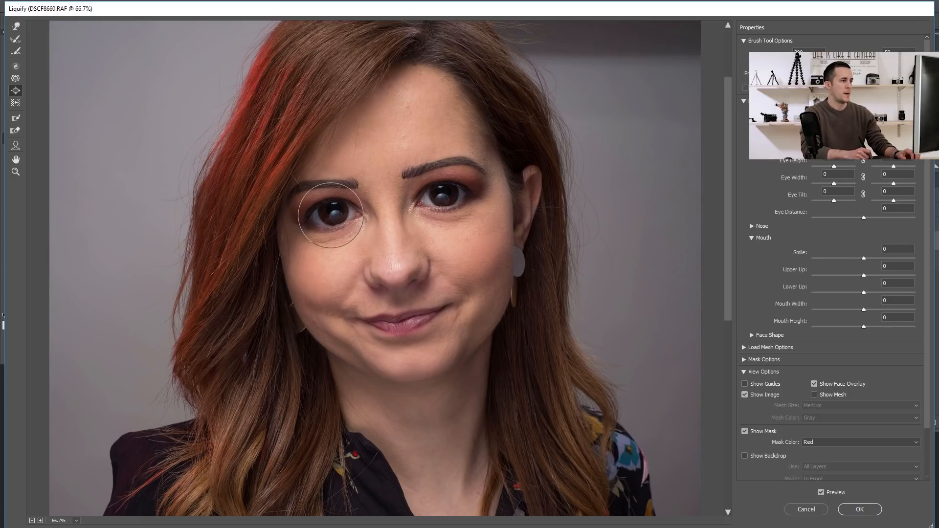
Step: Examine the enlarged eyes close up and in the full portrait view
key("alt")
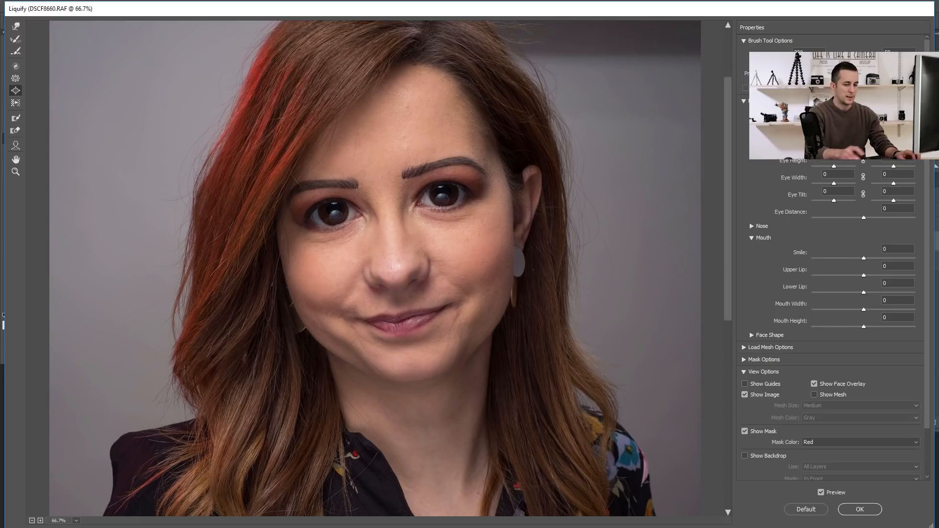
scroll(396, 264, "down", 2)
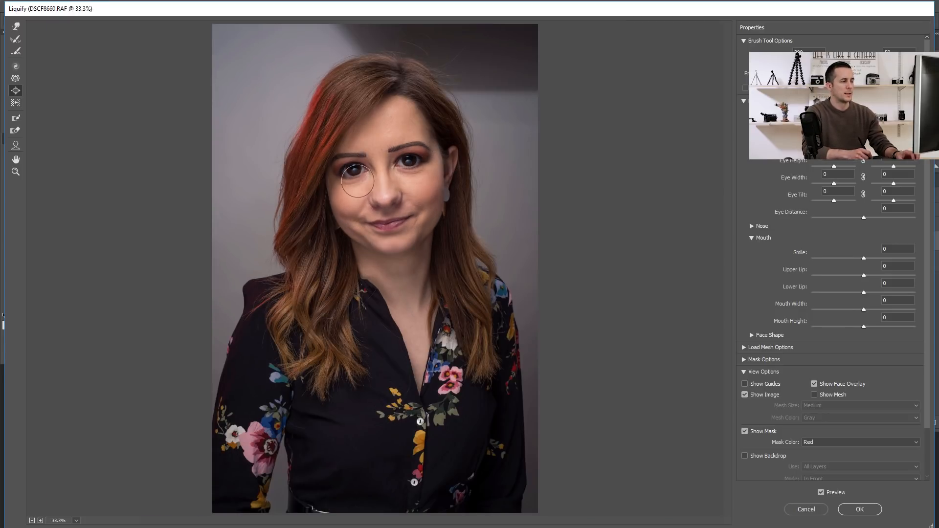
scroll(354, 172, "up", 2)
key("alt")
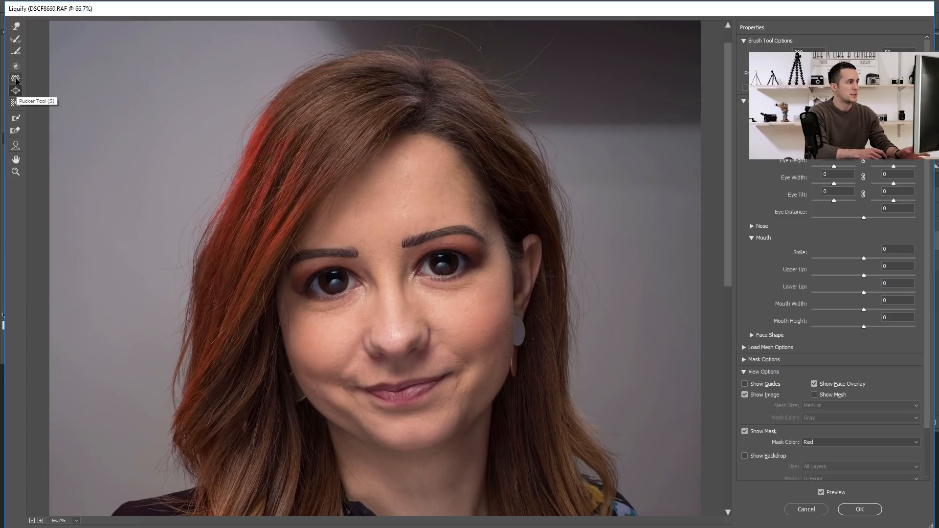
left_click(15, 90)
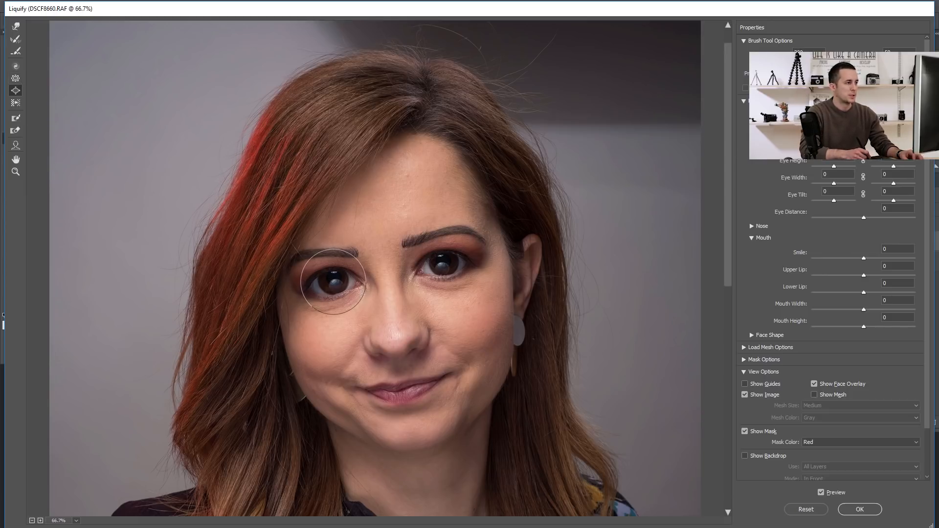
key("ctrl+z")
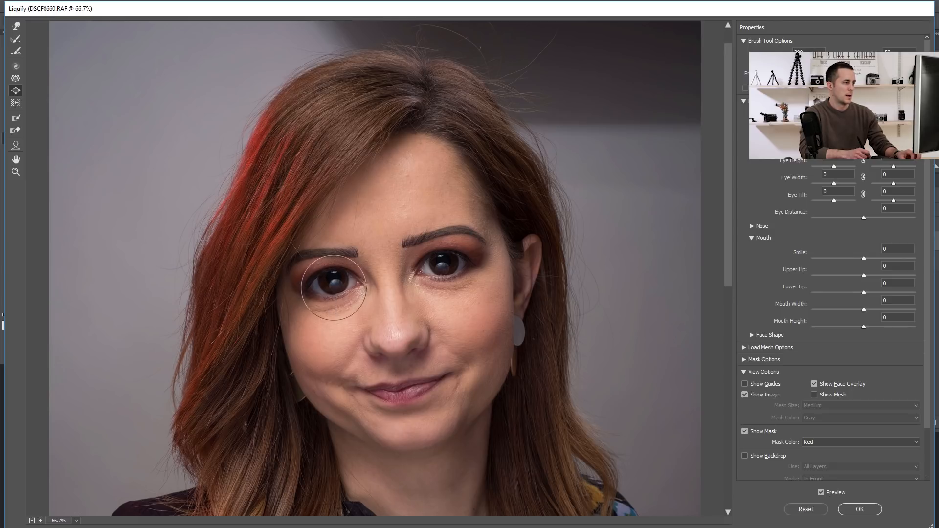
key("ctrl+minus")
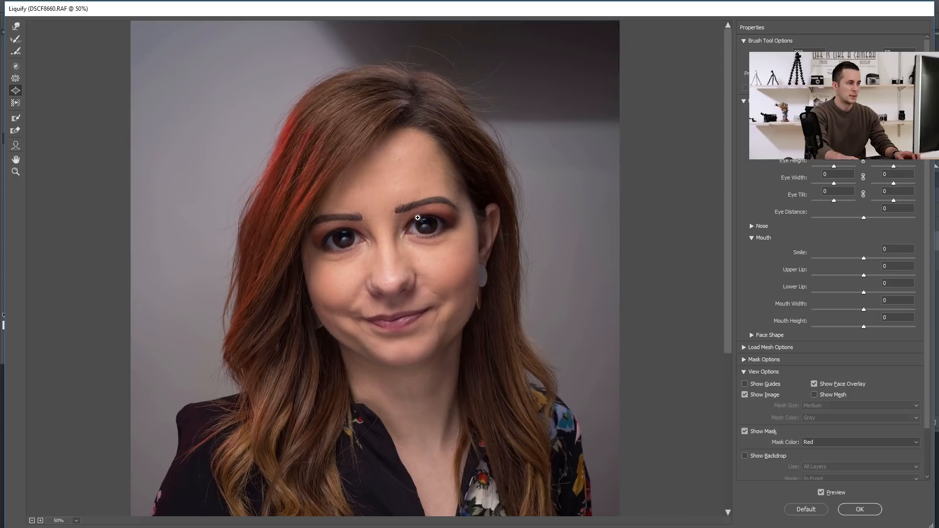
key("ctrl+minus")
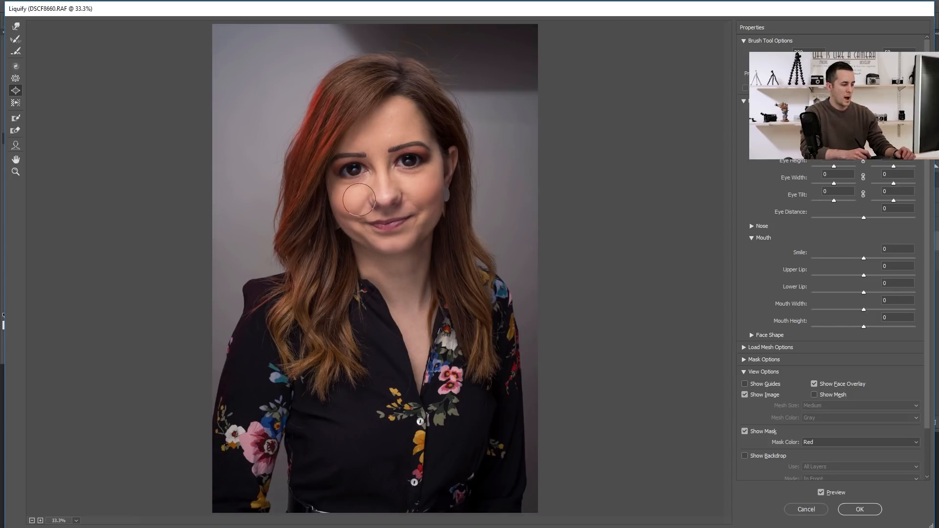
Step: Reshape the hair outline on the red-lit side of the head with the Forward Warp tool, ending with brush size 900
left_click(15, 27)
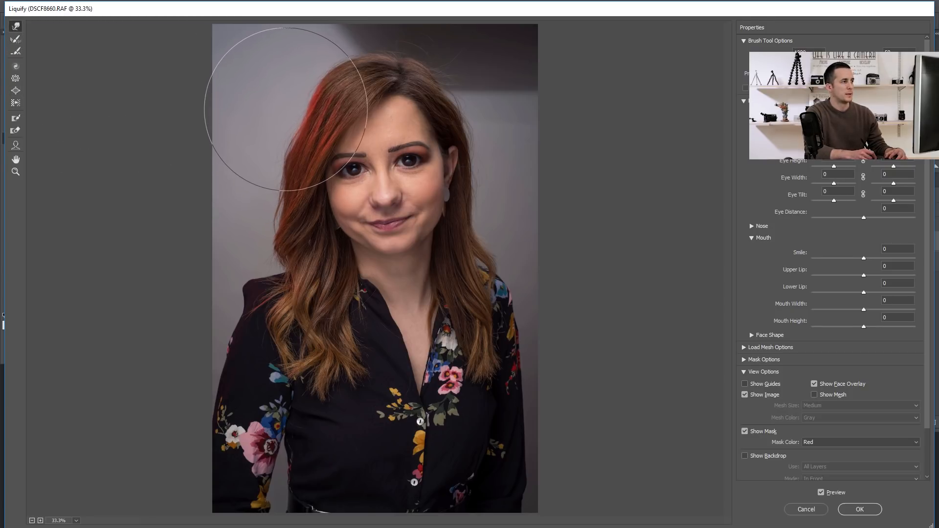
key("bracketleft")
key("bracketleft")
key("bracketleft")
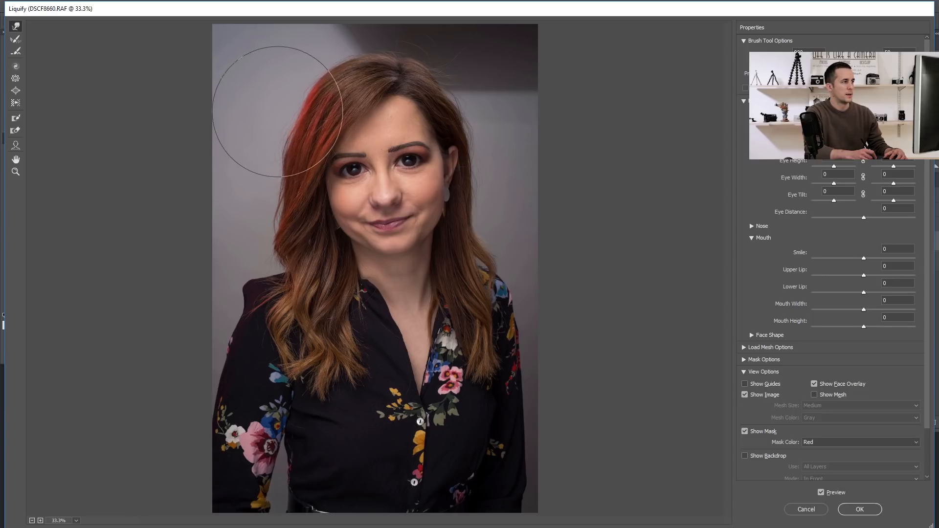
key("bracketleft")
key("bracketleft")
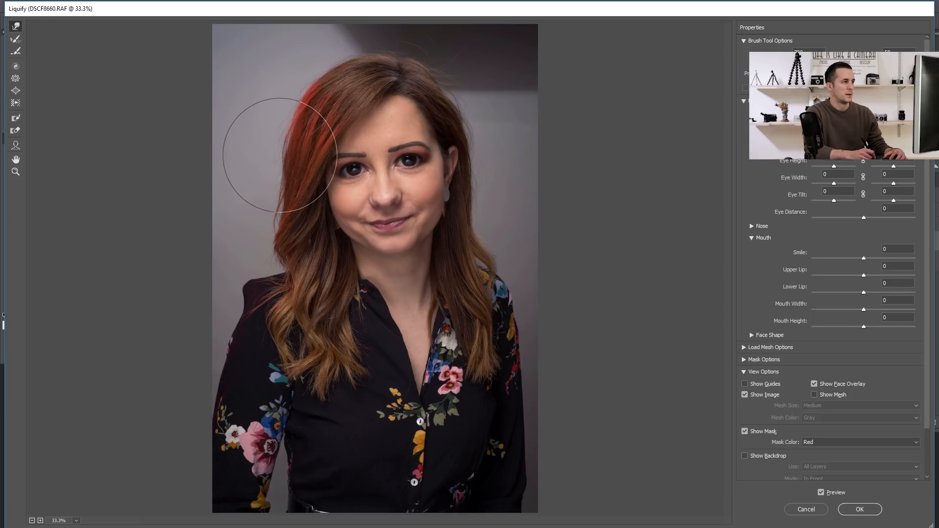
key("bracketright")
key("bracketright")
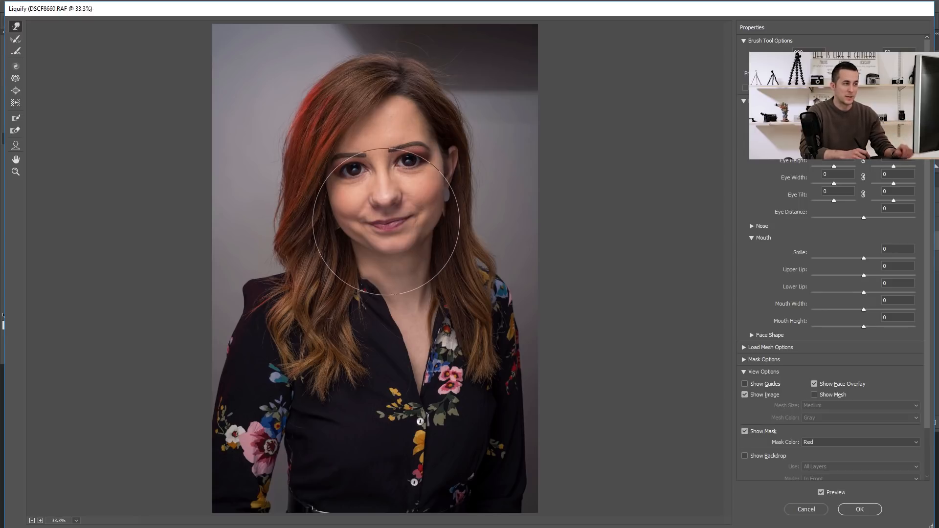
Step: Try the Face-Aware Eye Size adjustment on each eye and bring the values back to 0
key("ctrl+plus")
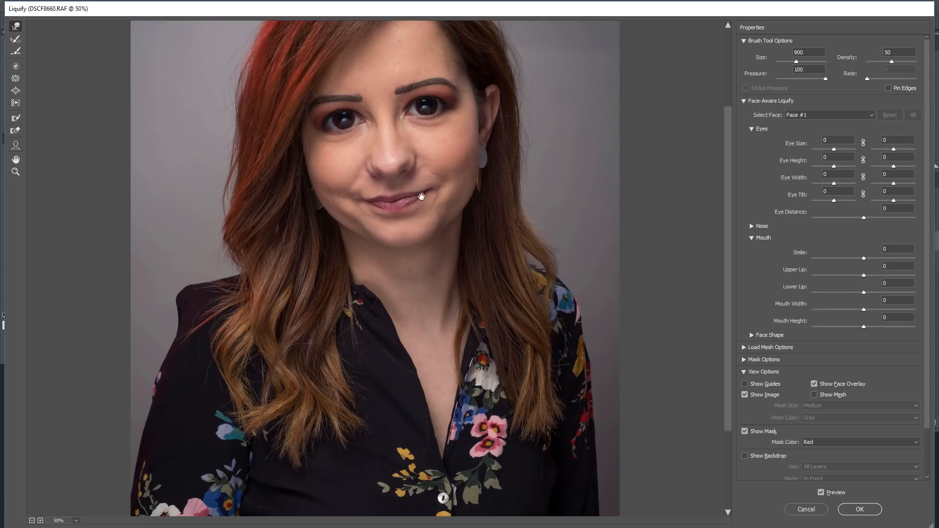
left_click_drag(421, 196, 422, 277)
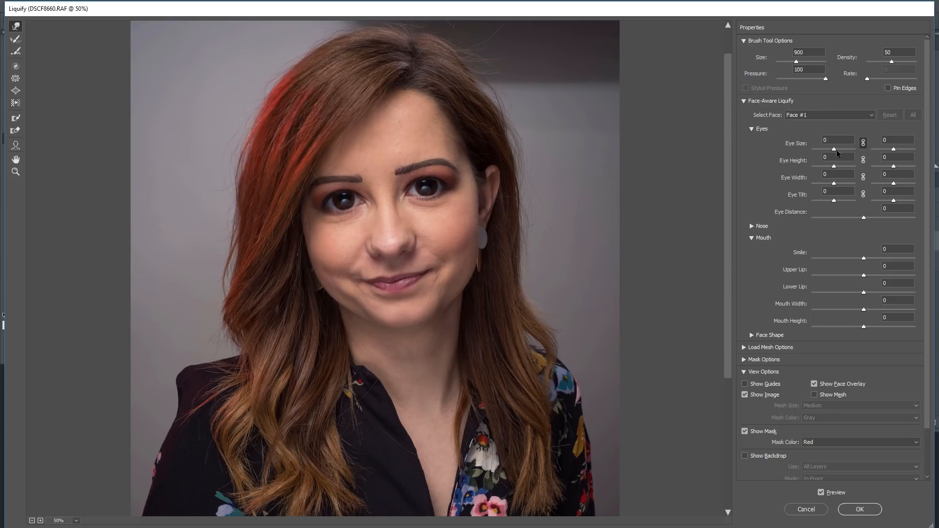
mouse_move(834, 148)
left_mouse_down()
mouse_move(865, 148)
mouse_move(808, 148)
mouse_move(845, 148)
mouse_move(837, 149)
left_mouse_up()
type("0")
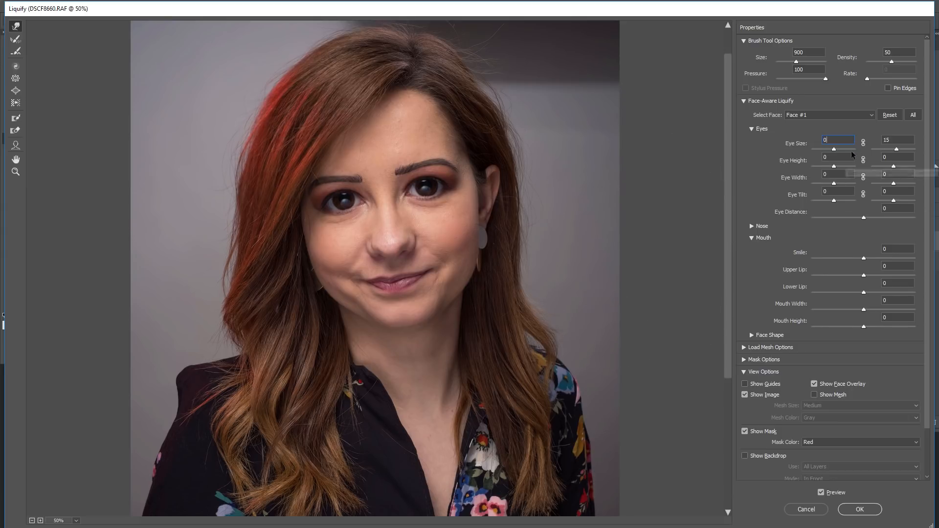
left_click_drag(897, 152, 894, 150)
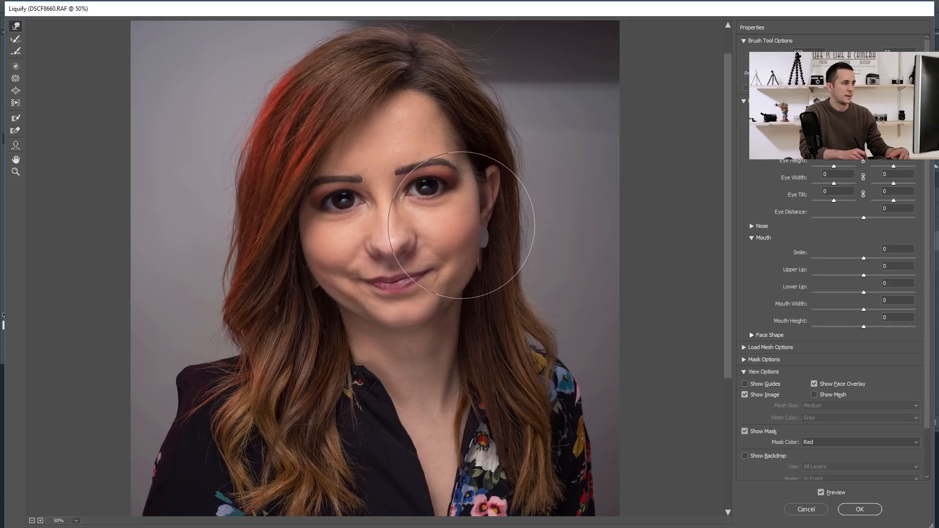
Step: Freeze both eyes and eyebrows with a mask and warp the surrounding face with a smaller Forward Warp brush
key("alt")
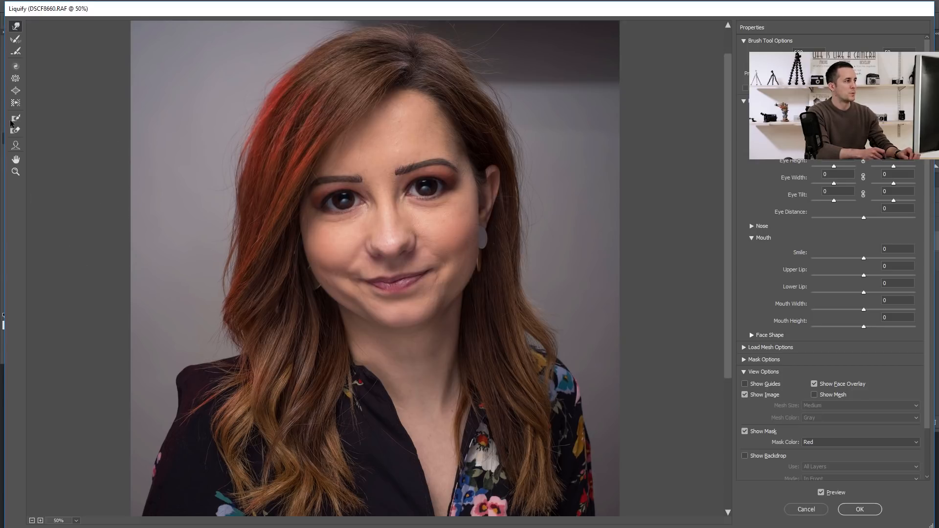
left_click(17, 120)
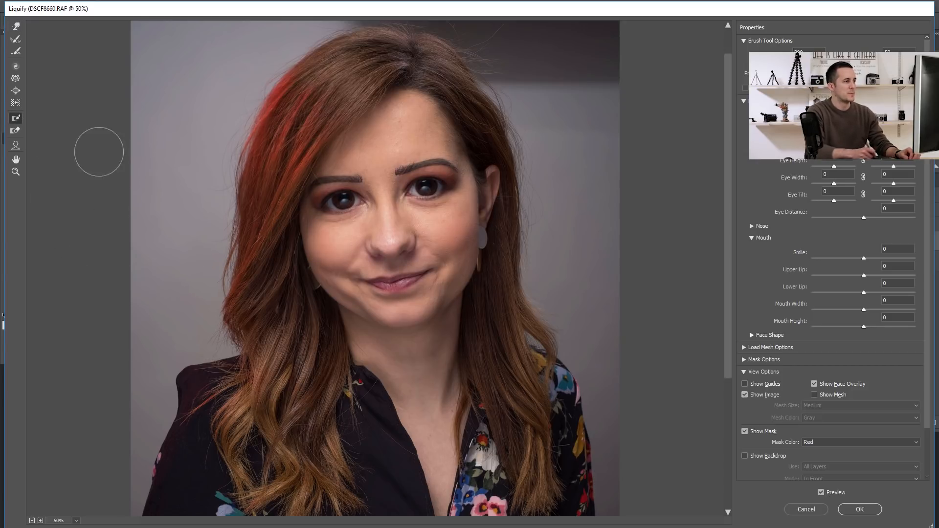
mouse_move(345, 200)
left_mouse_down()
mouse_move(325, 198)
mouse_move(448, 184)
mouse_move(367, 181)
mouse_move(316, 200)
left_mouse_up()
left_click(16, 26)
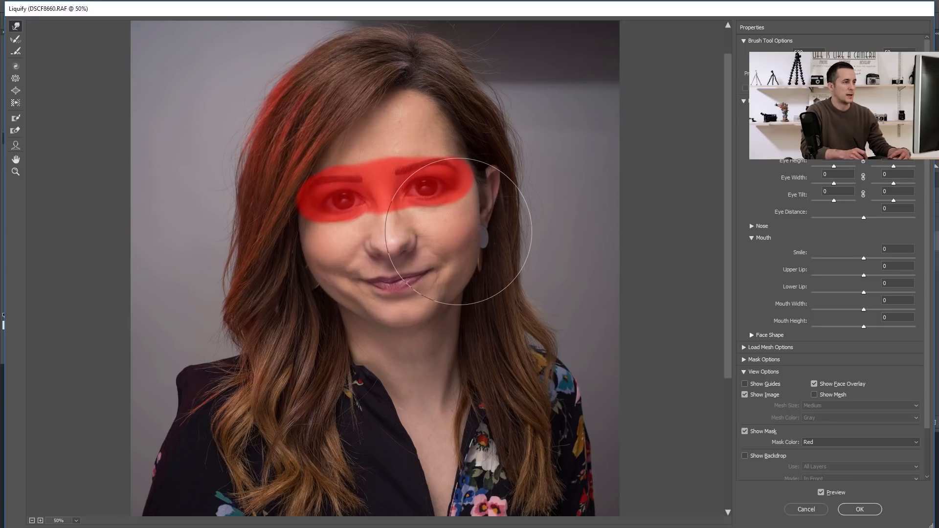
key("bracketleft")
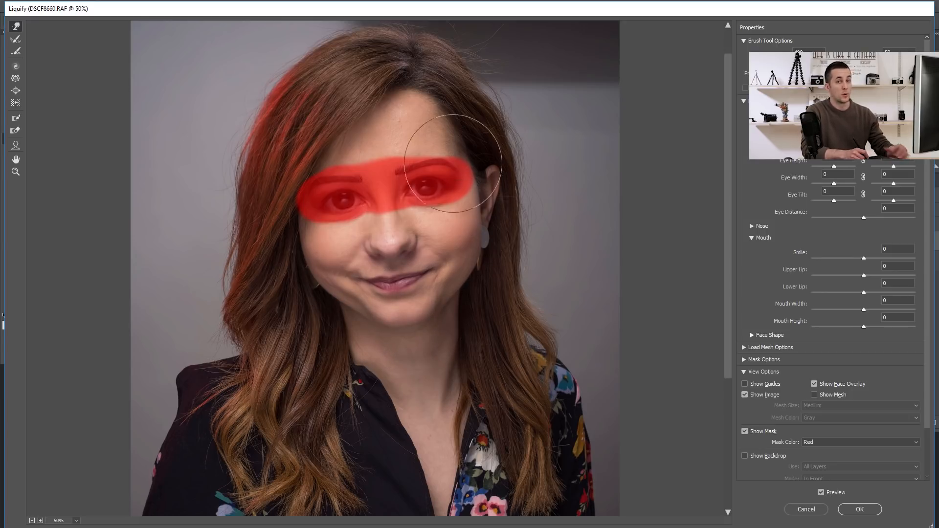
Step: Thaw the whole mask over the eyes and return to the Forward Warp tool with a larger brush
left_click(16, 131)
mouse_move(296, 216)
left_mouse_down()
mouse_move(371, 158)
mouse_move(377, 176)
mouse_move(393, 140)
mouse_move(324, 217)
mouse_move(437, 151)
mouse_move(461, 207)
left_mouse_up()
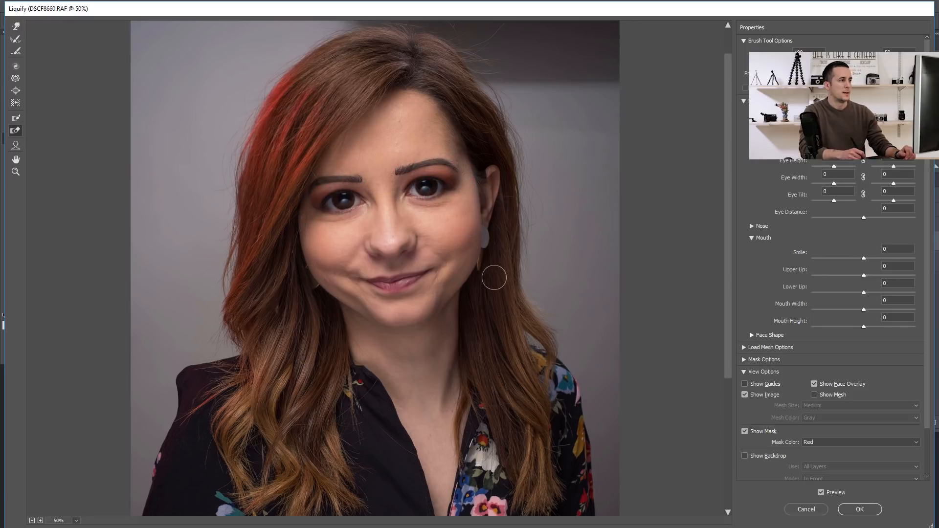
left_click(16, 26)
key("bracketright")
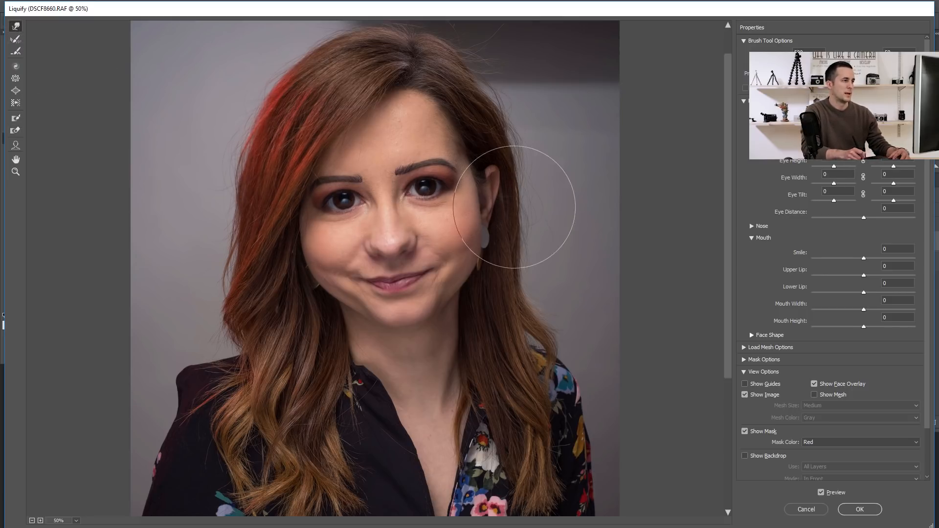
Step: Check the whole portrait and apply the Liquify changes to the layer
key("ctrl+minus")
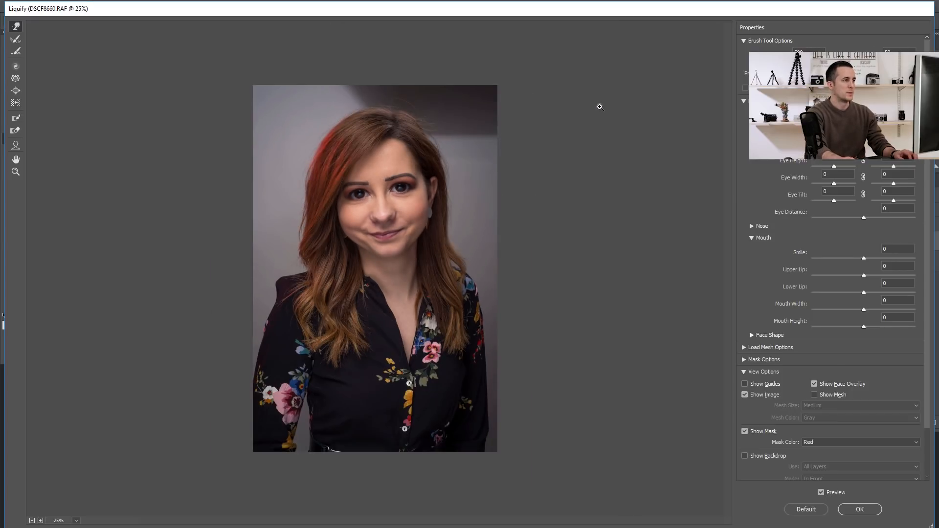
key("ctrl+plus")
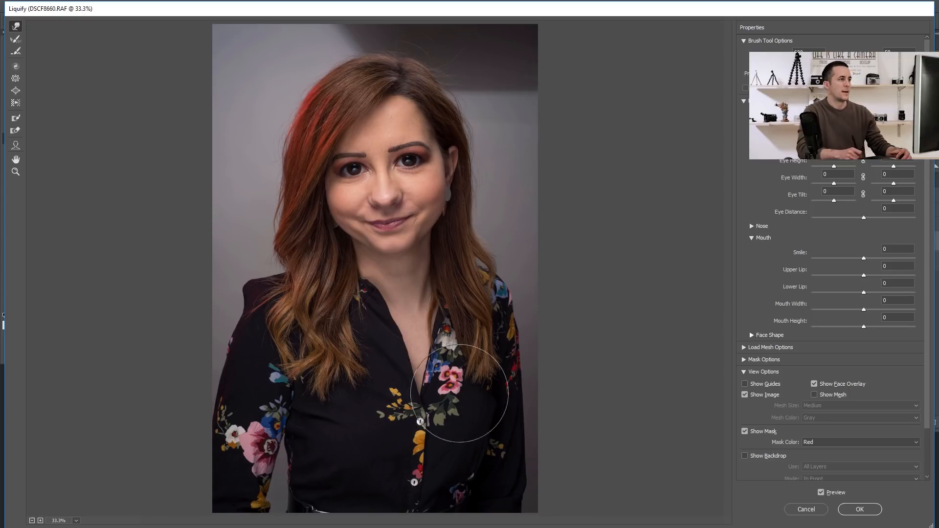
left_click(862, 509)
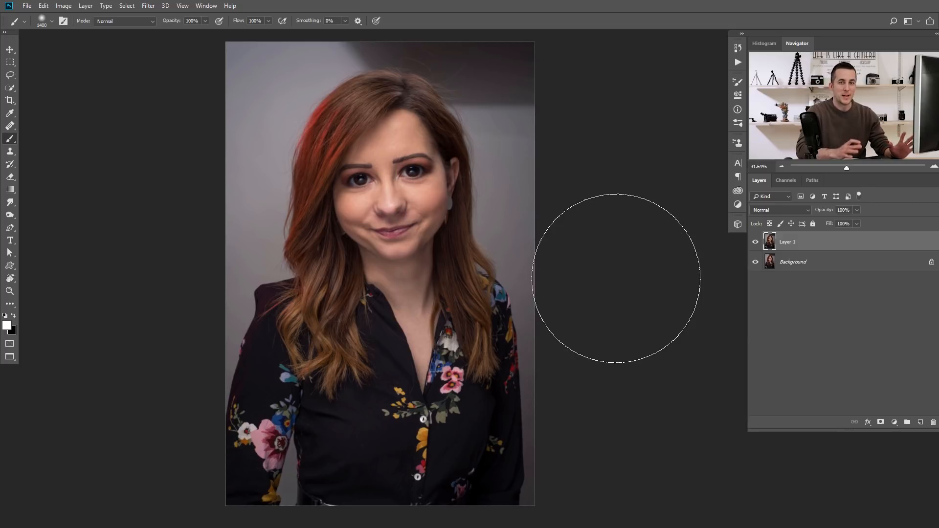
mouse_move(389, 171)
left_mouse_down()
mouse_move(415, 189)
mouse_move(421, 219)
mouse_move(373, 243)
left_mouse_up()
left_click_drag(424, 197, 431, 202)
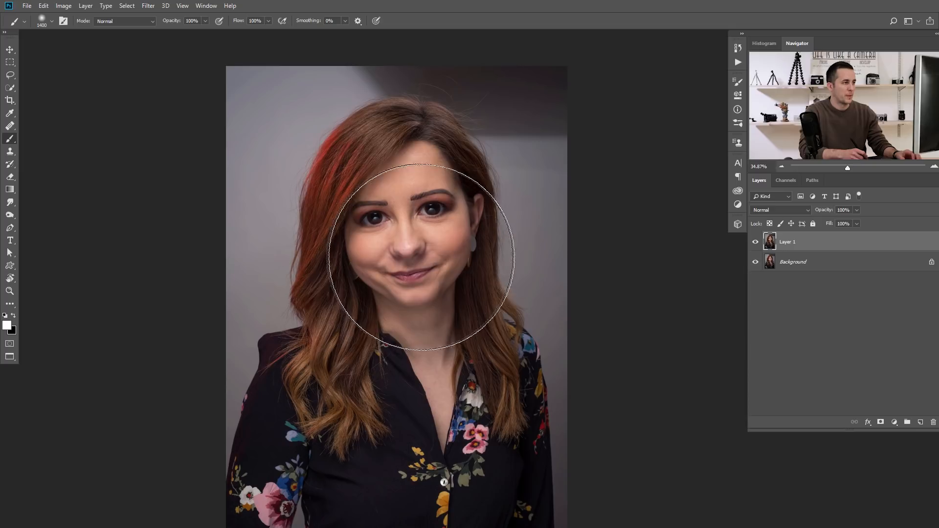
Step: Outline the head, hair and neck edges with a loose Lasso selection and copy it to a new layer
left_click(10, 75)
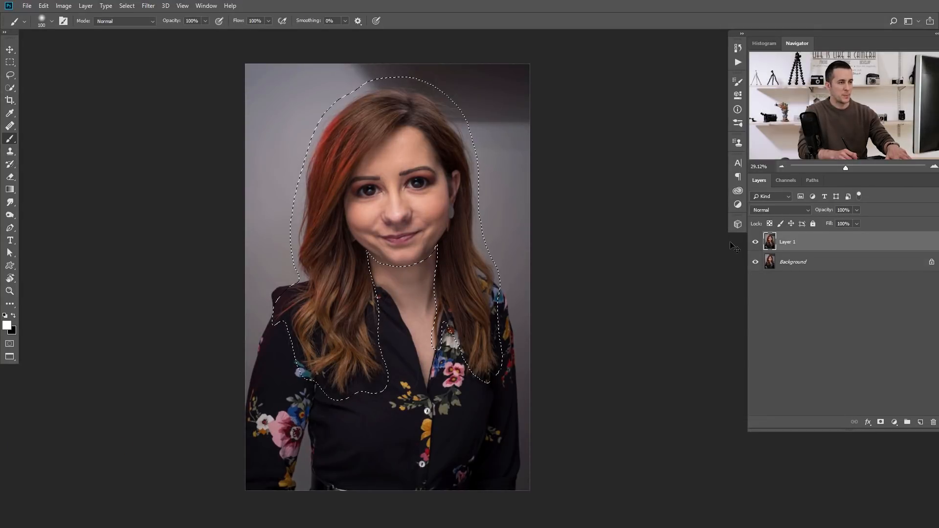
key("ctrl+j")
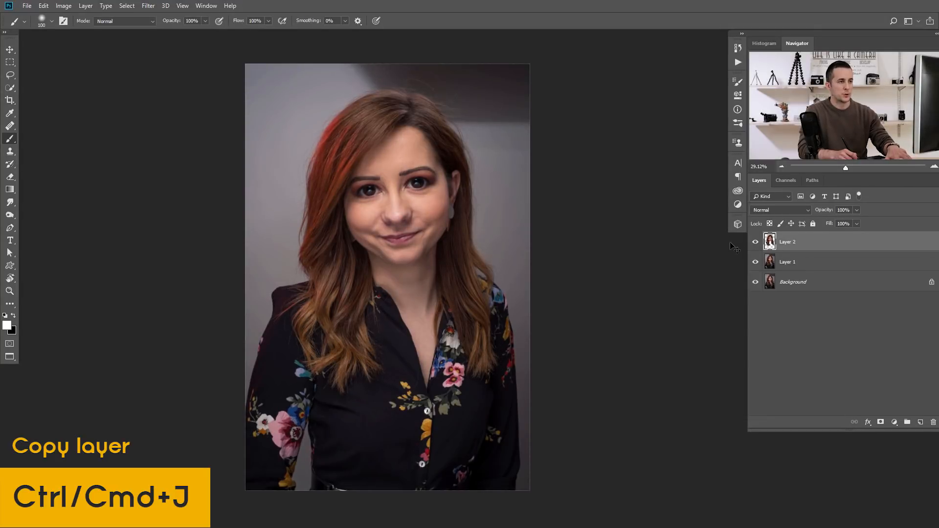
key("v")
mouse_move(422, 226)
left_mouse_down()
mouse_move(399, 227)
mouse_move(418, 237)
mouse_move(422, 225)
left_mouse_up()
key("ctrl+z")
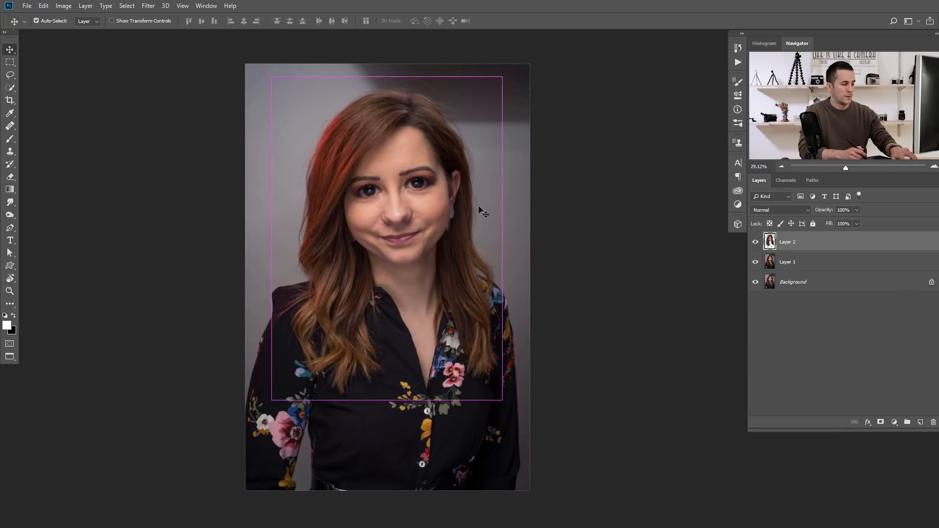
Step: Scale the copied head layer to about 121% with Free Transform and position it so the neck lines up with the body
key("ctrl+t")
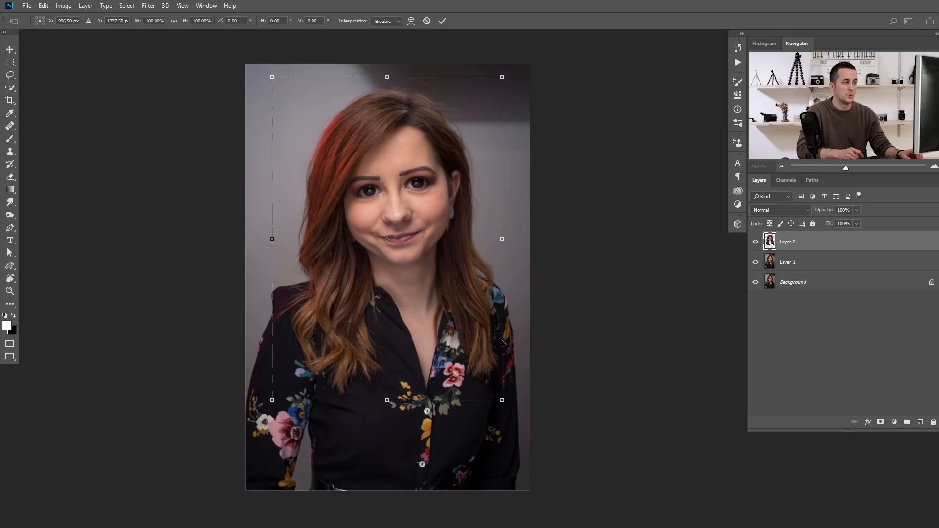
left_click_drag(502, 401, 527, 433)
mouse_move(450, 351)
left_mouse_down()
mouse_move(445, 338)
mouse_move(445, 348)
left_mouse_up()
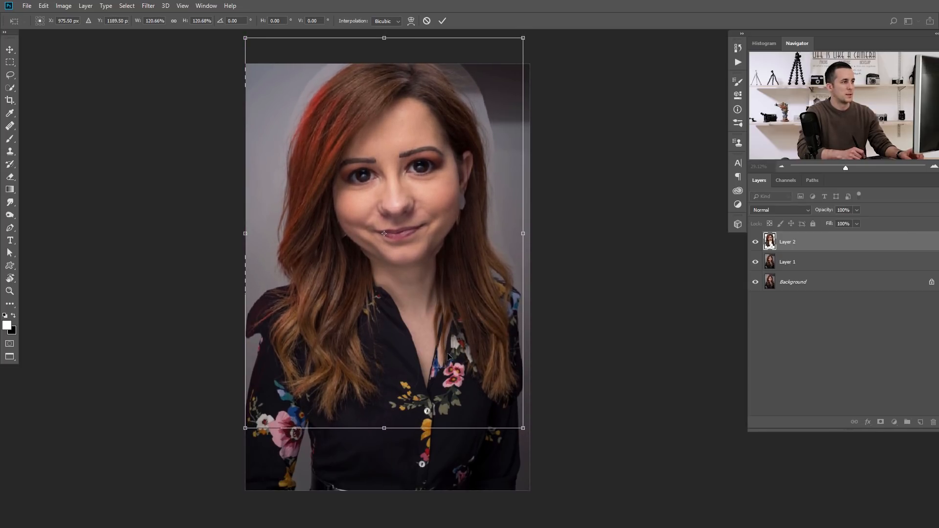
mouse_move(426, 284)
left_mouse_down()
mouse_move(424, 272)
mouse_move(423, 280)
left_mouse_up()
left_click_drag(522, 428, 523, 429)
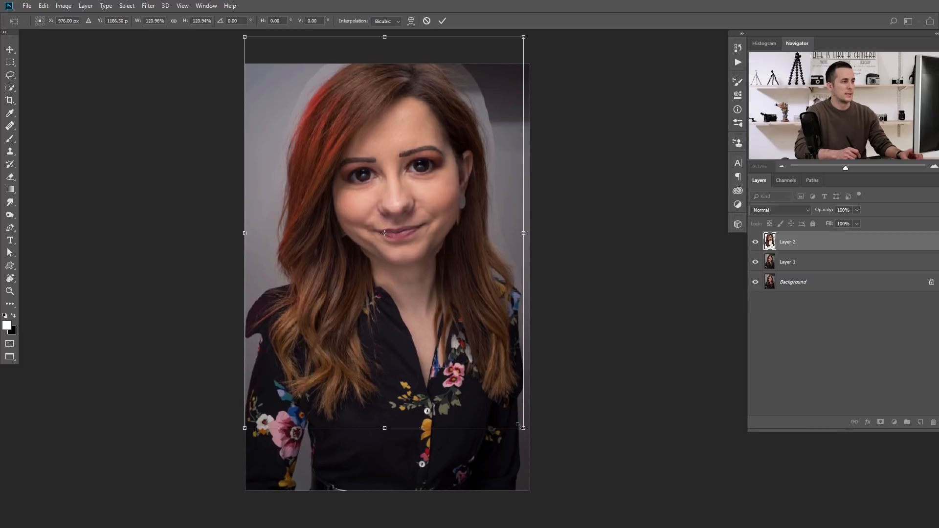
key("Return")
Step: Add a white layer mask to the enlarged head layer and prepare a 100 px Soft Round brush with black
scroll(406, 261, "up", 5)
mouse_move(432, 272)
left_mouse_down()
mouse_move(425, 243)
mouse_move(425, 273)
left_mouse_up()
scroll(426, 271, "down", 4)
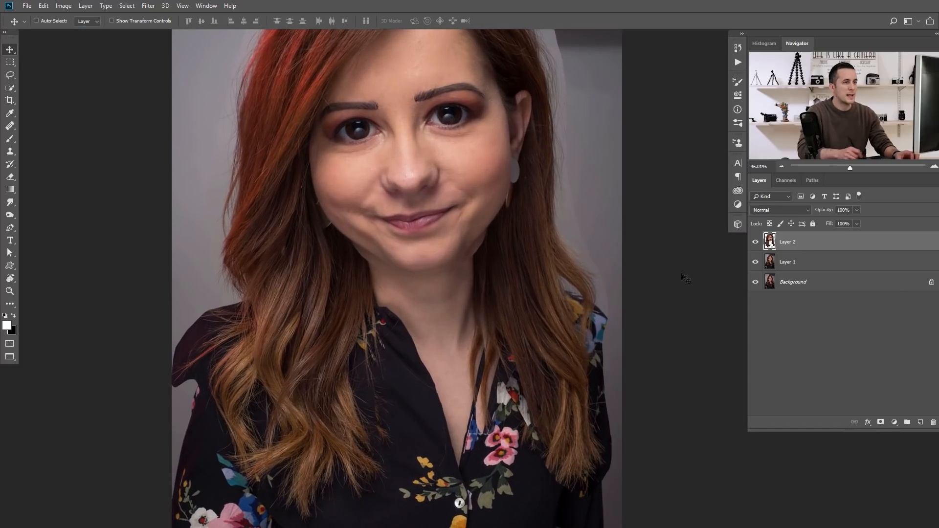
left_click(881, 422)
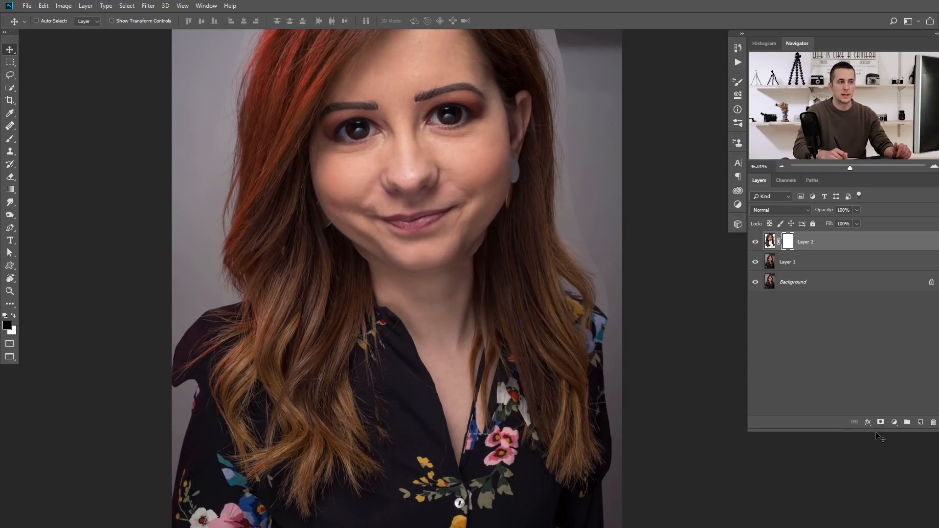
left_click(13, 142)
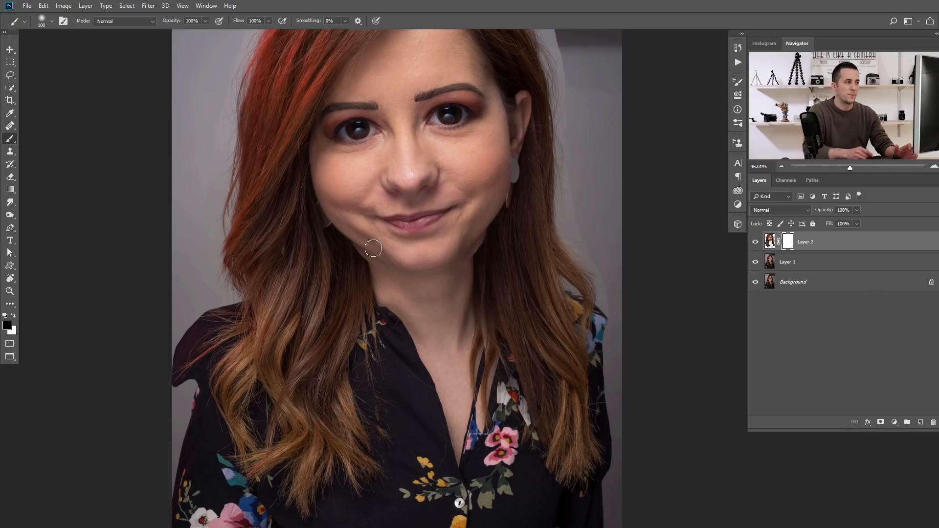
right_click(424, 277)
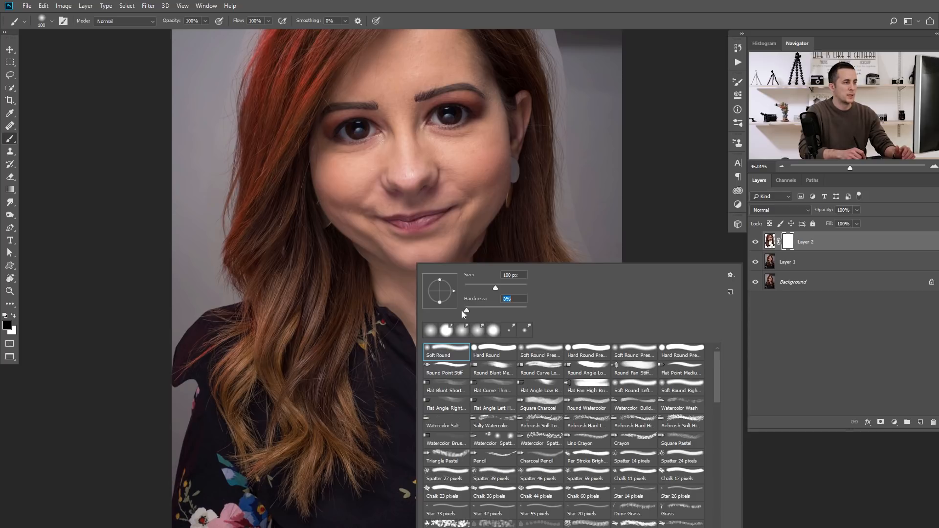
left_click(103, 282)
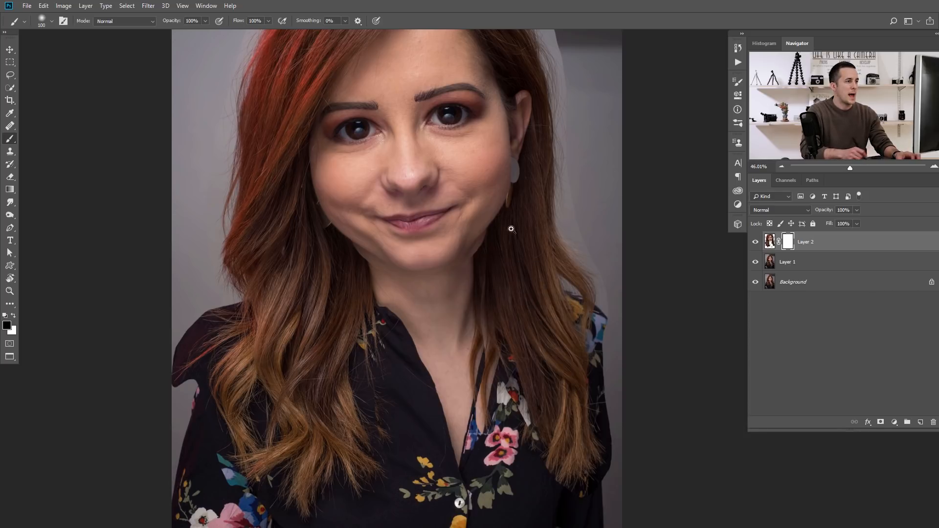
Step: Paint black on the mask over the copied background beside the hair near the ear on the picture's right
left_click_drag(530, 228, 560, 212)
mouse_move(569, 177)
left_mouse_down()
mouse_move(481, 293)
mouse_move(512, 310)
left_mouse_up()
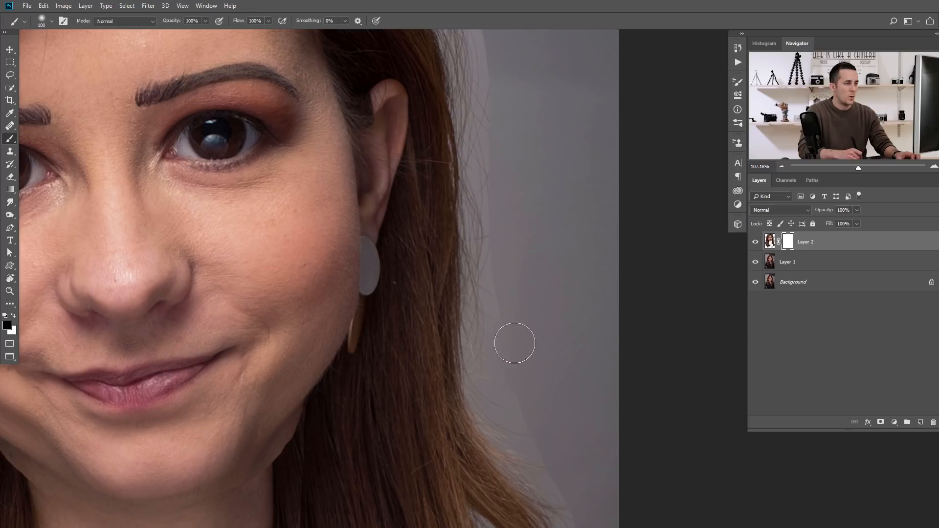
mouse_move(520, 385)
left_mouse_down()
mouse_move(524, 395)
mouse_move(549, 392)
left_mouse_up()
key("bracketright")
key("bracketright")
left_click_drag(427, 201, 457, 194)
mouse_move(506, 299)
left_mouse_down()
mouse_move(536, 329)
mouse_move(533, 348)
left_mouse_up()
Step: Mask out the pale background edge around the upper hair on the picture's right with a smaller brush
key("bracketleft")
key("bracketleft")
key("bracketleft")
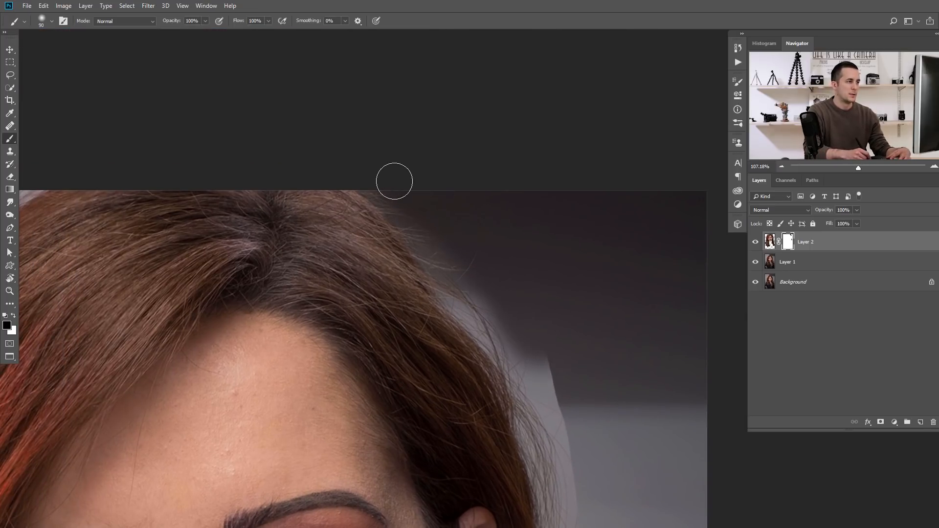
mouse_move(410, 223)
left_mouse_down()
mouse_move(429, 256)
mouse_move(397, 205)
mouse_move(478, 298)
mouse_move(433, 227)
mouse_move(507, 301)
mouse_move(437, 258)
mouse_move(459, 306)
mouse_move(520, 354)
mouse_move(572, 434)
mouse_move(548, 378)
mouse_move(492, 298)
mouse_move(475, 302)
mouse_move(456, 288)
mouse_move(492, 331)
mouse_move(523, 403)
mouse_move(518, 364)
mouse_move(543, 387)
mouse_move(562, 457)
left_mouse_up()
left_click_drag(528, 325, 478, 175)
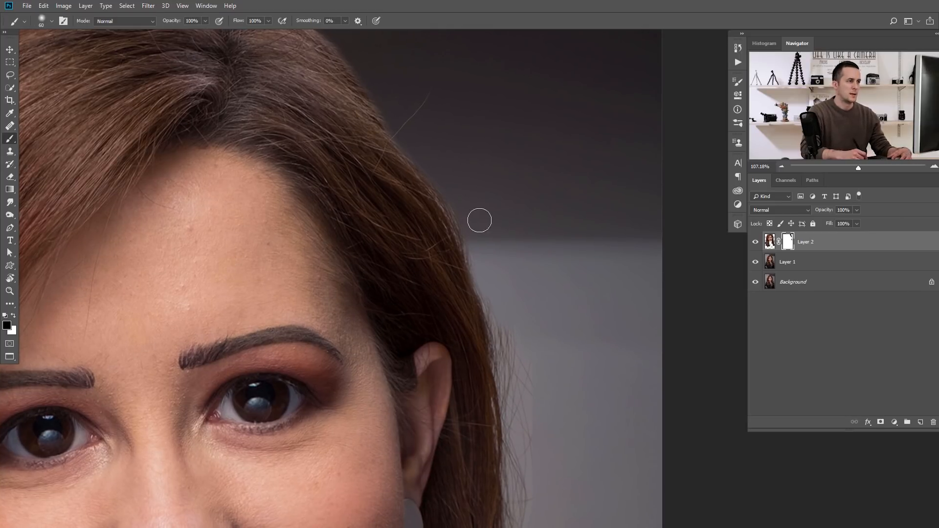
Step: Mask out the copied background along the lower hair down to the shoulder on the picture's right
left_click_drag(551, 475, 547, 261)
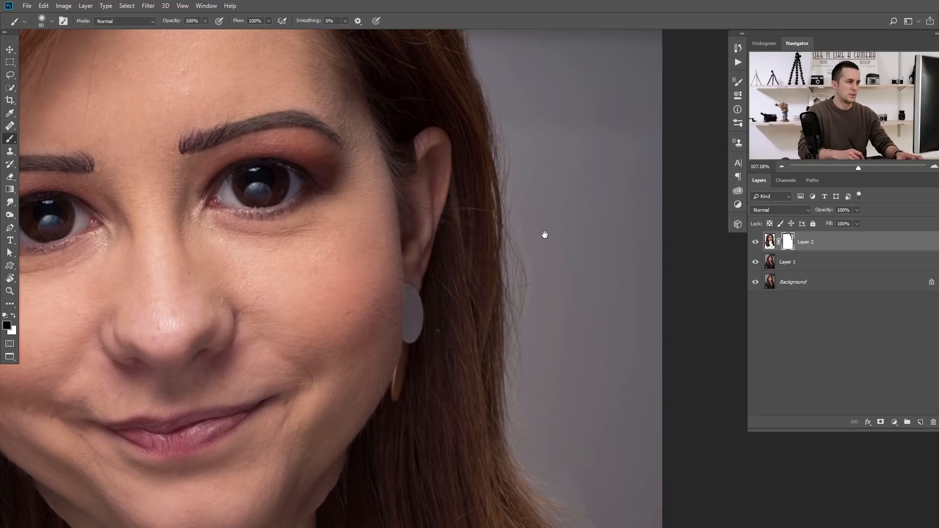
left_click_drag(557, 430, 541, 264)
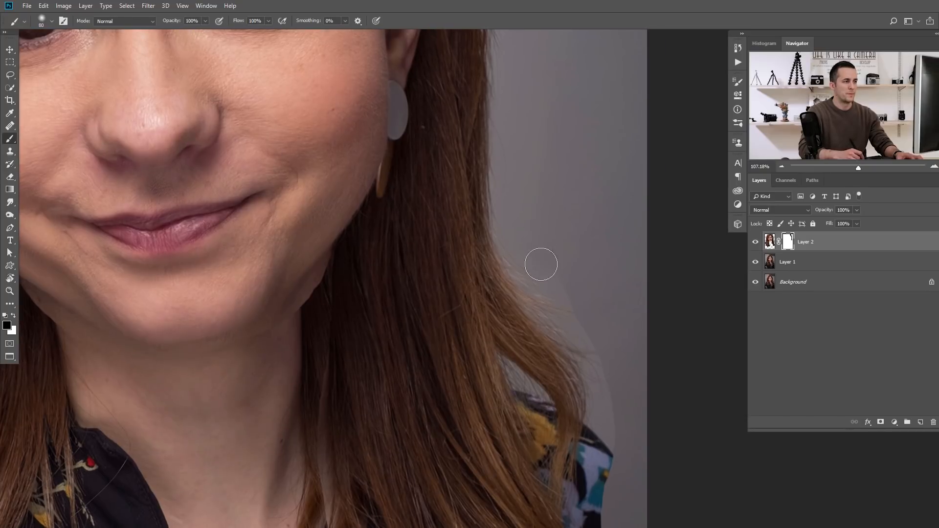
left_click_drag(619, 406, 607, 486)
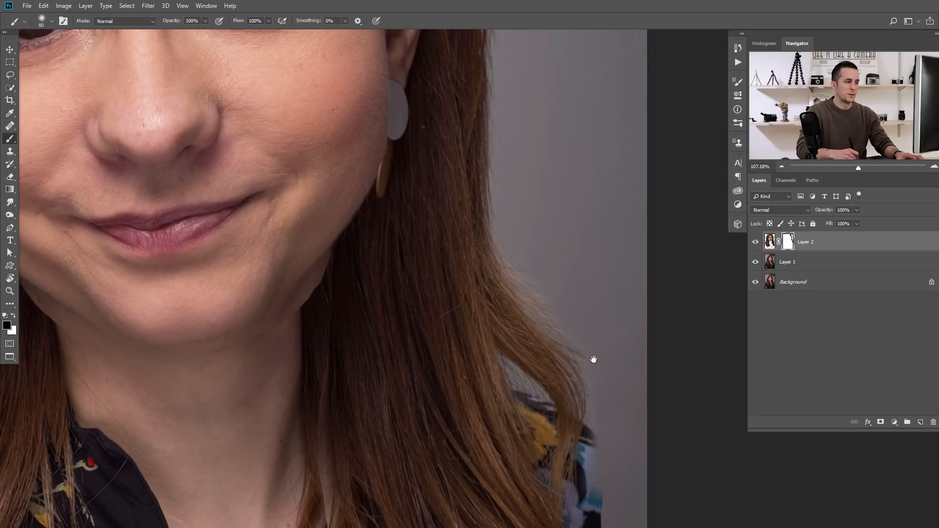
Step: Mask out the enlarged shoulder and sleeve edge on the picture's right, using a 25 px brush near the hair and 70 px below
left_click_drag(593, 359, 585, 180)
mouse_move(588, 389)
left_mouse_down()
mouse_move(592, 274)
mouse_move(605, 257)
left_mouse_up()
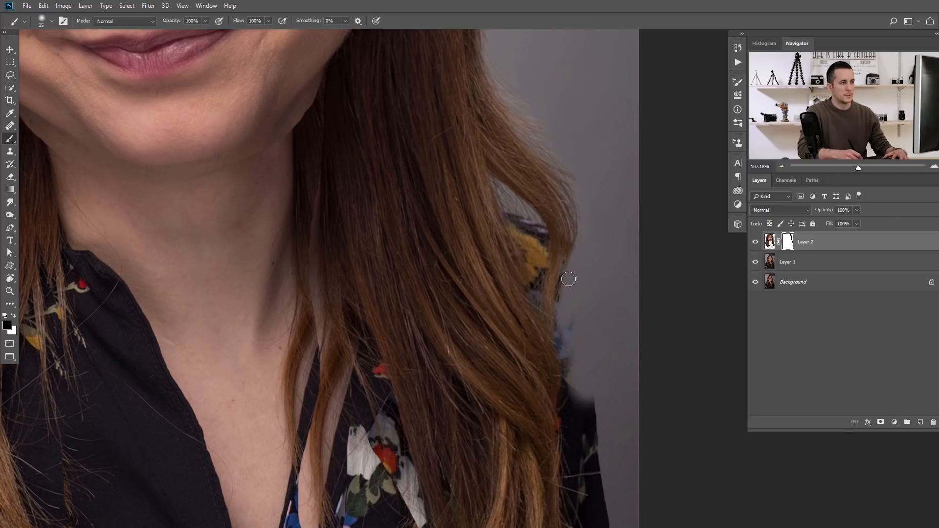
left_click_drag(565, 359, 562, 324)
left_click_drag(574, 391, 601, 472)
key("bracketright")
key("bracketright")
key("bracketright")
key("bracketright")
key("bracketright")
mouse_move(601, 430)
left_mouse_down()
mouse_move(609, 505)
mouse_move(578, 250)
left_mouse_up()
mouse_move(580, 267)
left_mouse_down()
mouse_move(592, 439)
mouse_move(587, 386)
left_mouse_up()
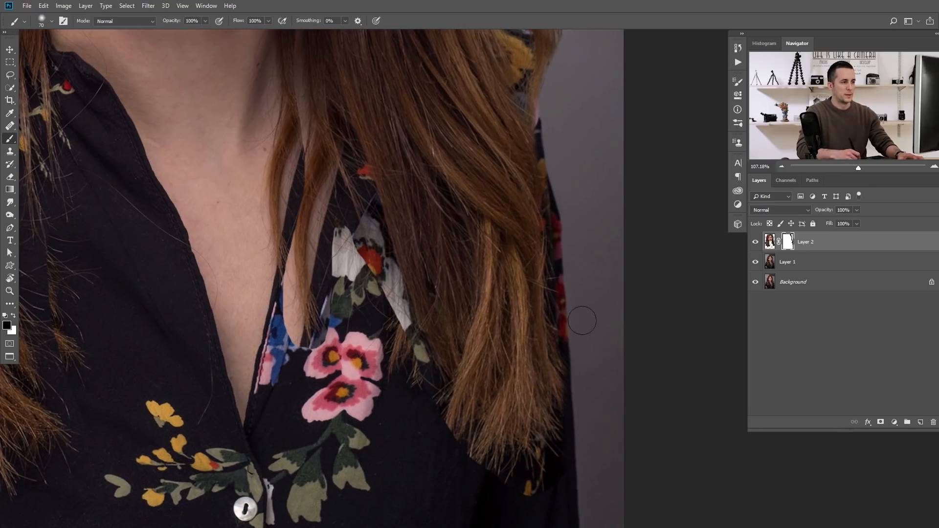
left_click_drag(578, 297, 582, 454)
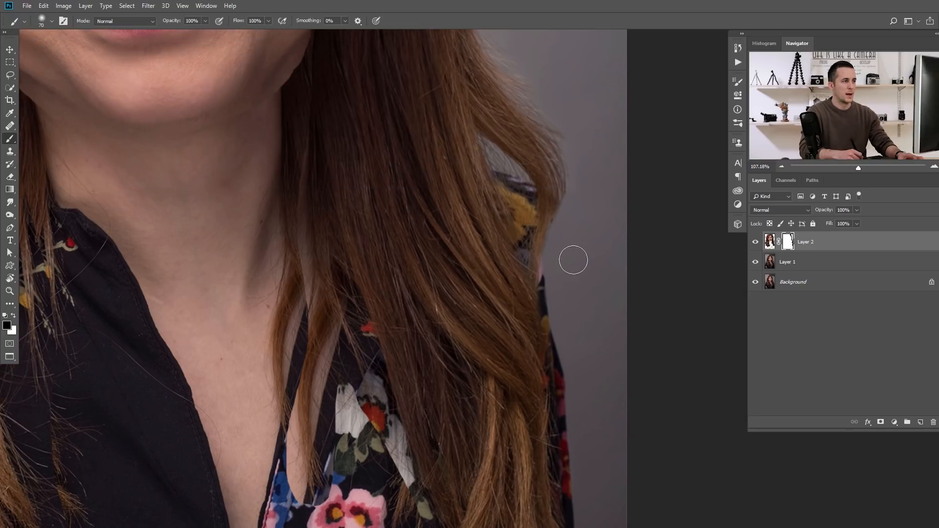
Step: Mask out the doubled collar, skin and floral pattern between the neck and the hair on the picture's right, varying the brush size
left_click_drag(574, 203, 554, 220)
left_click_drag(504, 337, 522, 338)
left_click_drag(444, 340, 460, 342)
mouse_move(443, 311)
left_mouse_down()
mouse_move(472, 273)
mouse_move(466, 298)
mouse_move(434, 290)
mouse_move(441, 230)
left_mouse_up()
key("bracketleft")
key("bracketleft")
key("bracketleft")
mouse_move(459, 162)
left_mouse_down()
mouse_move(437, 205)
mouse_move(468, 126)
mouse_move(476, 152)
mouse_move(447, 260)
mouse_move(448, 225)
left_mouse_up()
mouse_move(422, 277)
left_mouse_down()
mouse_move(436, 178)
mouse_move(430, 210)
left_mouse_up()
left_click_drag(446, 308, 448, 348)
key("bracketright")
key("bracketright")
left_click_drag(471, 293, 470, 366)
left_click_drag(458, 265, 467, 345)
left_click_drag(470, 298, 473, 330)
Step: Mask out the copied shirt fabric around the hair tips on the picture's right
mouse_move(498, 407)
left_mouse_down()
mouse_move(530, 416)
mouse_move(517, 356)
mouse_move(531, 388)
mouse_move(498, 185)
mouse_move(474, 138)
mouse_move(483, 188)
left_mouse_up()
key("space")
left_click_drag(560, 411, 493, 203)
left_click_drag(508, 344, 517, 349)
mouse_move(533, 398)
left_mouse_down()
mouse_move(535, 367)
mouse_move(558, 414)
mouse_move(580, 422)
left_mouse_up()
Step: Mask out the detached lock of hair over the dark shirt beside the collar with a 90 px brush
mouse_move(533, 335)
left_mouse_down()
mouse_move(531, 373)
mouse_move(695, 408)
left_mouse_up()
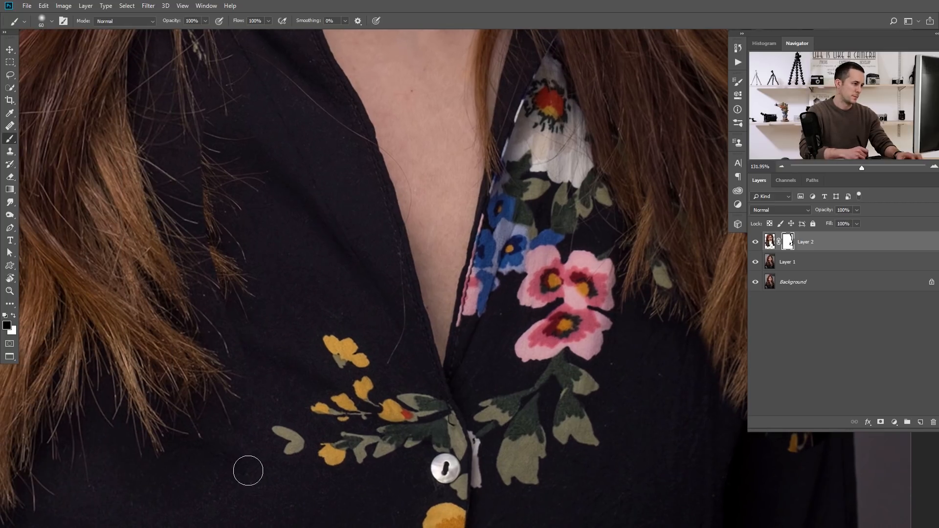
left_click_drag(295, 324, 351, 399)
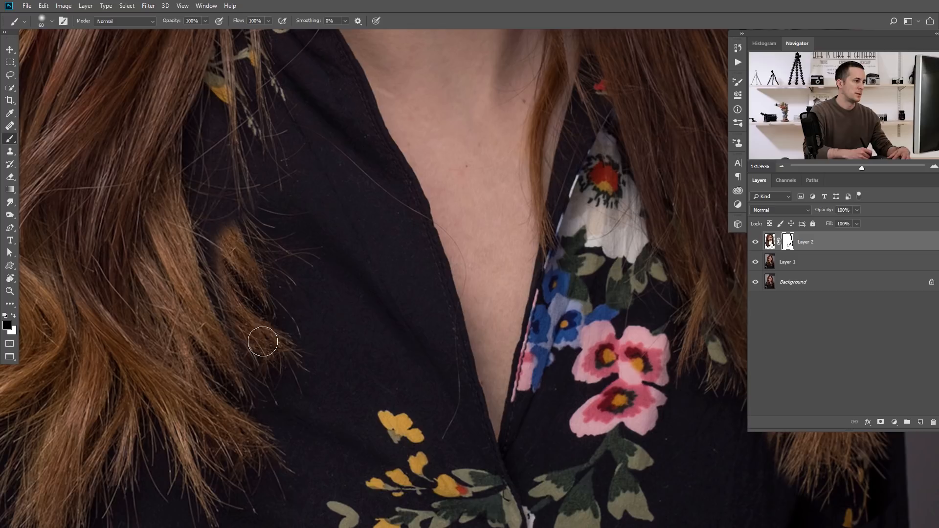
key("bracketright")
key("bracketright")
key("bracketright")
left_click_drag(218, 319, 216, 125)
mouse_move(231, 216)
left_mouse_down()
mouse_move(257, 352)
mouse_move(249, 189)
left_mouse_up()
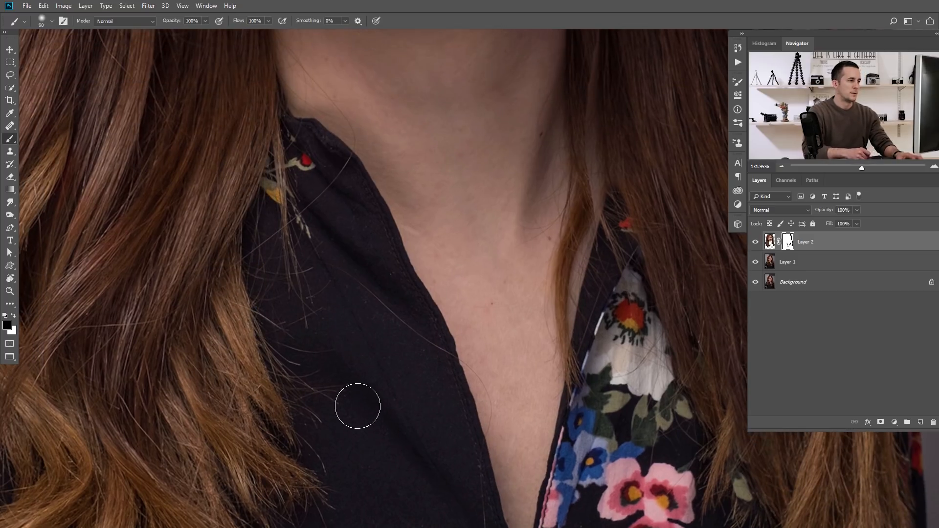
Step: Mask out the copied shirt below the hair tips on the picture's left to restore the blue flower on the sleeve
scroll(325, 414, "down", 3)
left_click_drag(325, 414, 403, 175)
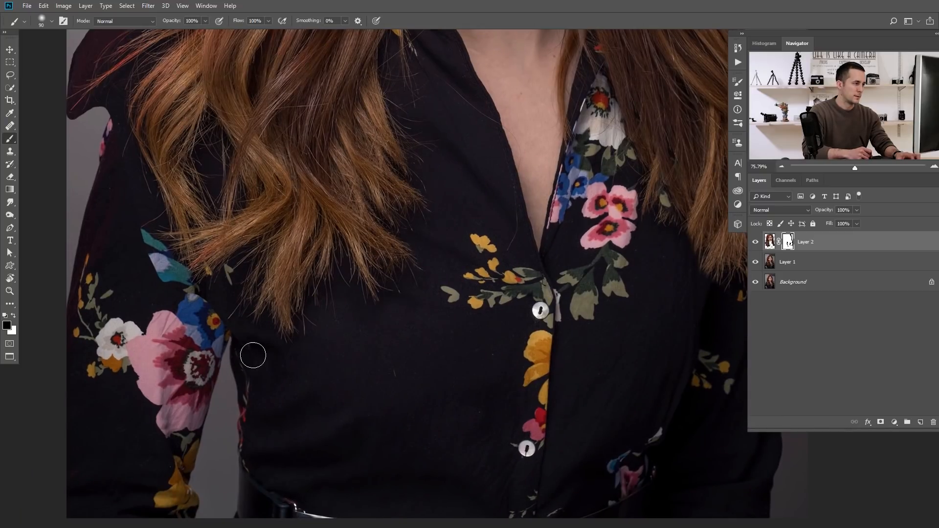
mouse_move(204, 293)
left_mouse_down()
mouse_move(226, 288)
mouse_move(243, 328)
left_mouse_up()
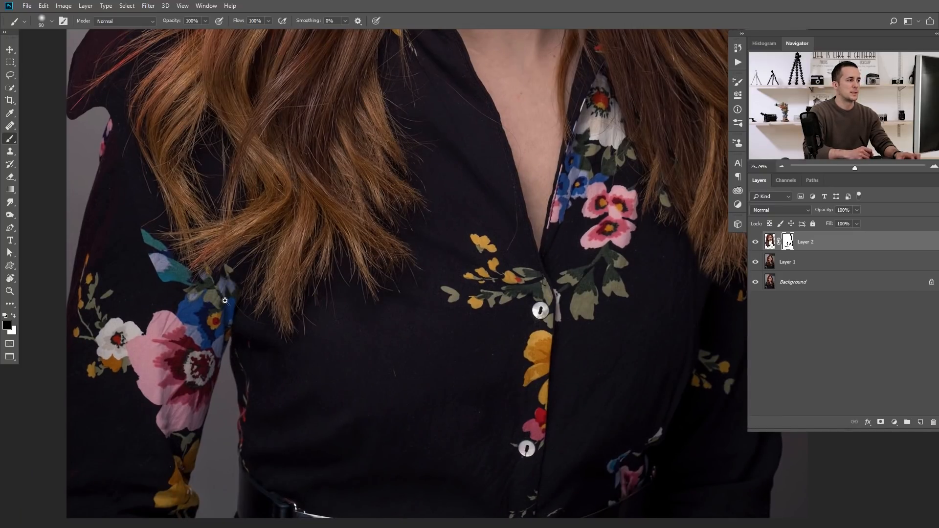
scroll(225, 301, "up", 2)
scroll(147, 262, "up", 2)
mouse_move(207, 335)
left_mouse_down()
mouse_move(212, 315)
mouse_move(265, 419)
mouse_move(230, 367)
left_mouse_up()
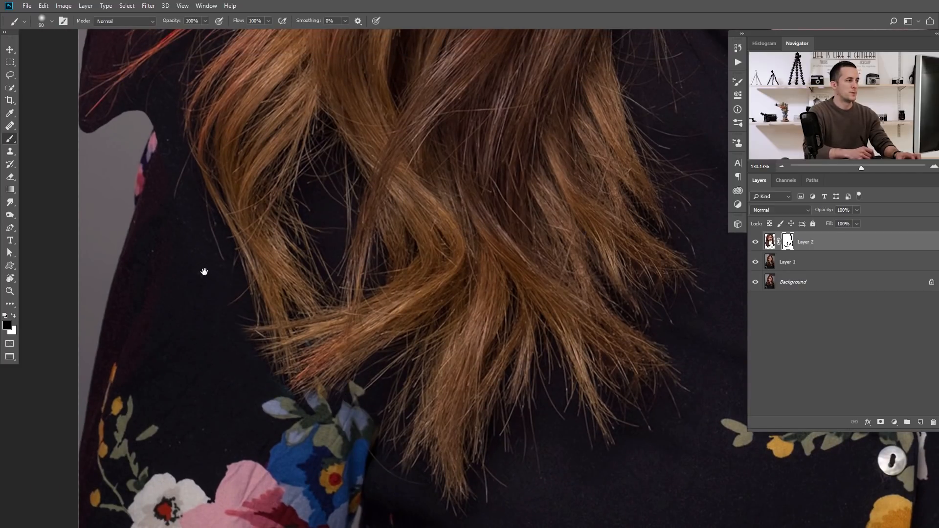
Step: Mask out the enlarged shoulder and sleeve edge on the picture's left, refining around the hair with a 40 px brush
left_click_drag(205, 271, 279, 406)
mouse_move(230, 293)
left_mouse_down()
mouse_move(214, 235)
mouse_move(172, 178)
mouse_move(190, 140)
mouse_move(236, 96)
left_mouse_up()
mouse_move(240, 153)
left_mouse_down()
mouse_move(227, 225)
mouse_move(241, 265)
mouse_move(277, 126)
mouse_move(317, 109)
mouse_move(339, 130)
left_mouse_up()
key("bracketleft")
key("bracketleft")
key("bracketleft")
key("bracketleft")
key("bracketleft")
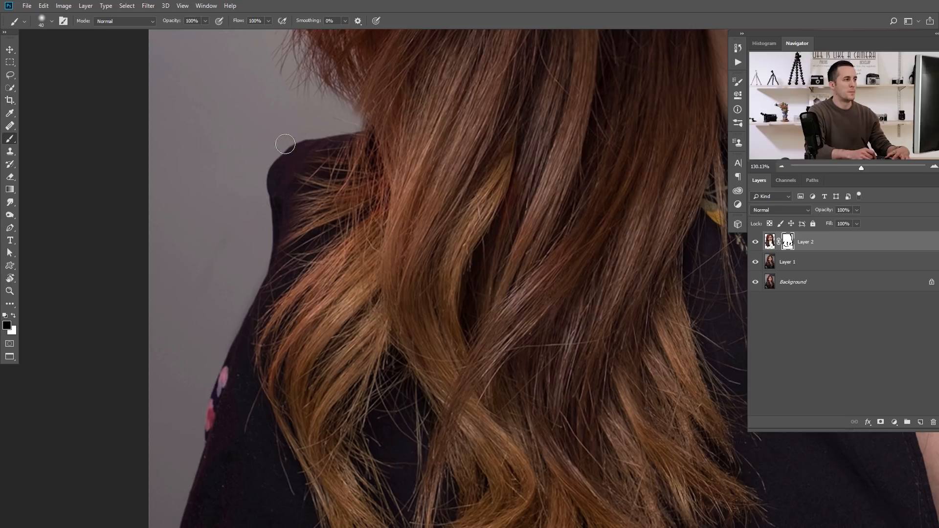
key("x")
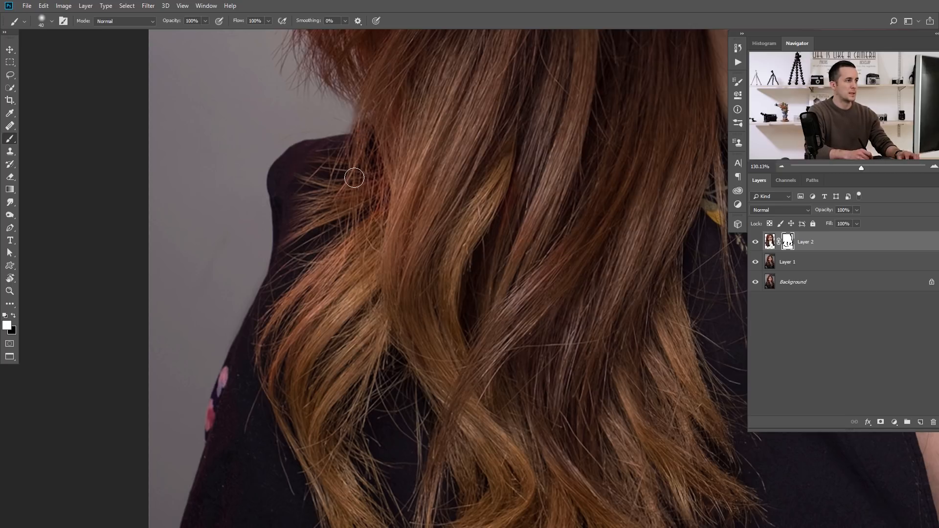
key("x")
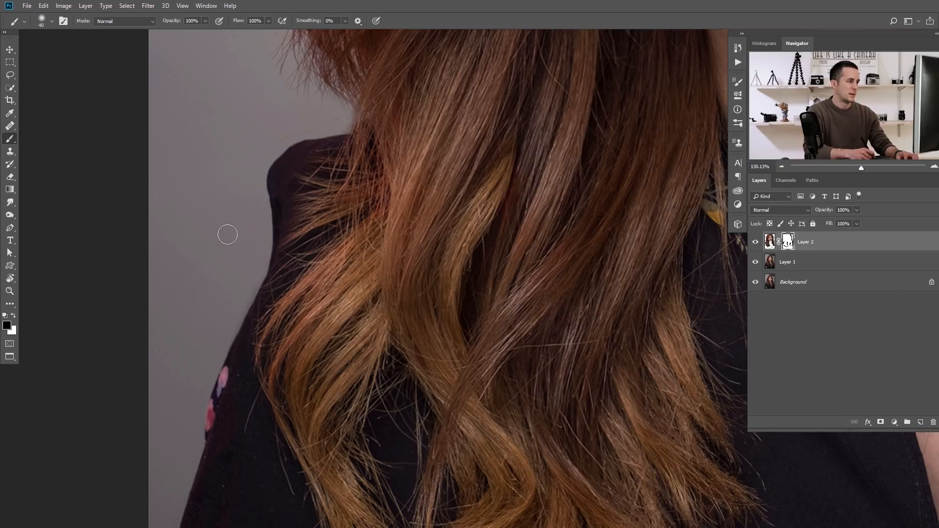
left_click_drag(245, 435, 221, 434)
Step: Mask out the pale background edge along the red hair up to the crown with a larger brush, and check the blend
left_click_drag(381, 171, 352, 342)
left_click_drag(274, 224, 302, 234)
key("bracketright")
key("bracketright")
key("bracketright")
key("bracketright")
key("bracketright")
key("bracketright")
key("bracketright")
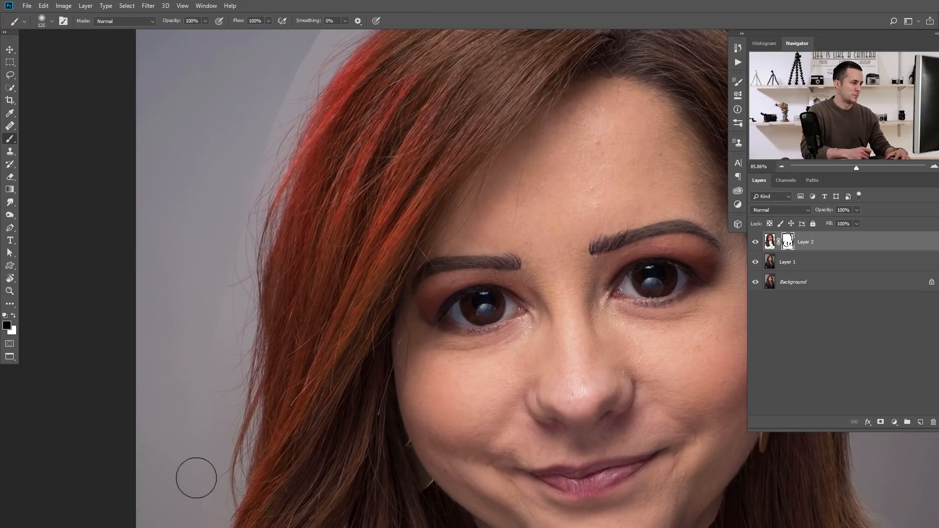
mouse_move(196, 509)
left_mouse_down()
mouse_move(199, 363)
mouse_move(220, 434)
mouse_move(228, 525)
left_mouse_up()
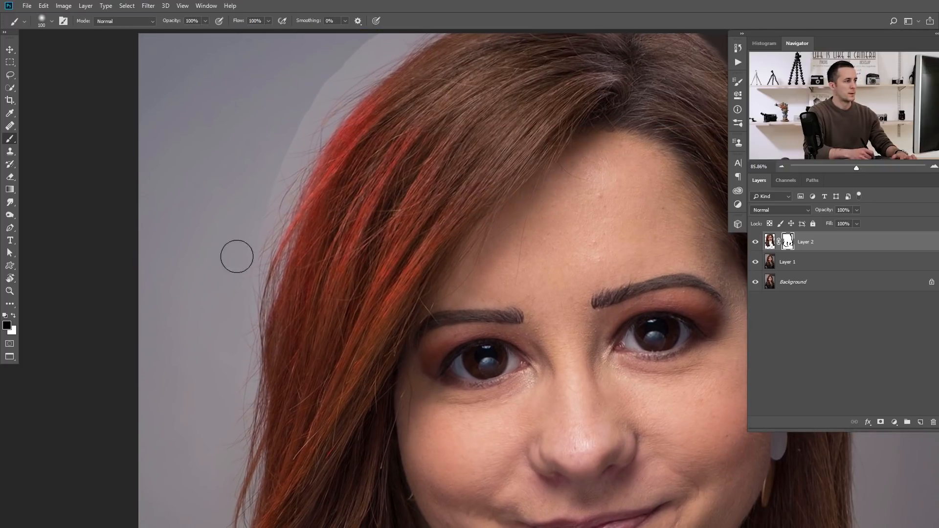
mouse_move(278, 174)
left_mouse_down()
mouse_move(373, 36)
mouse_move(413, 25)
left_mouse_up()
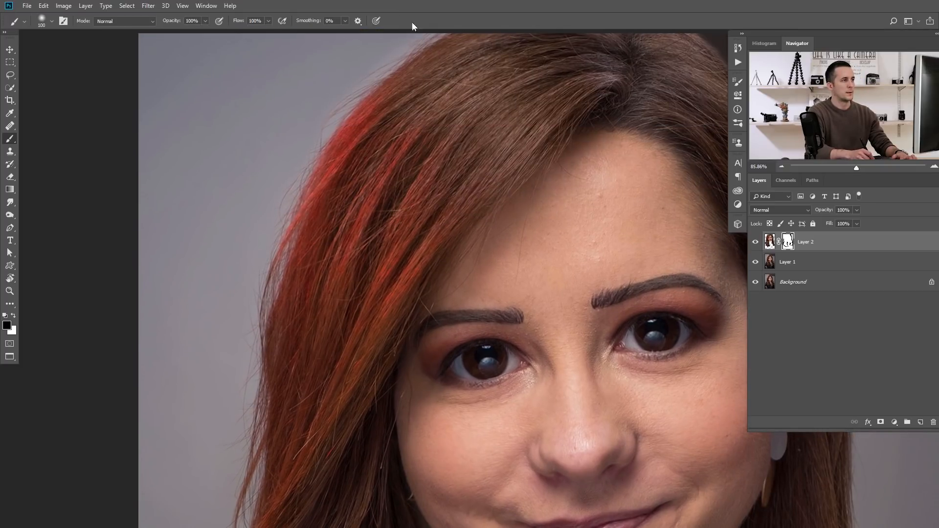
scroll(412, 75, "up", 1)
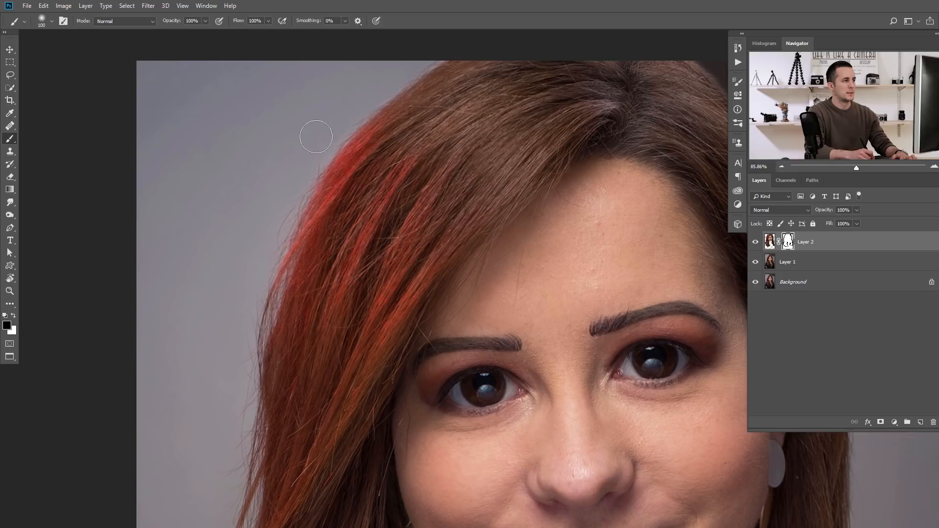
scroll(397, 300, "down", 5)
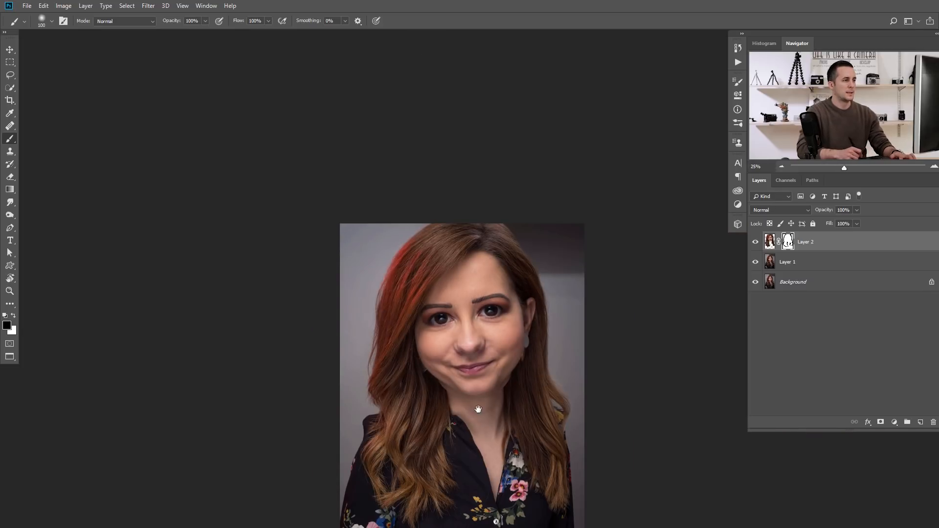
scroll(492, 312, "up", 7)
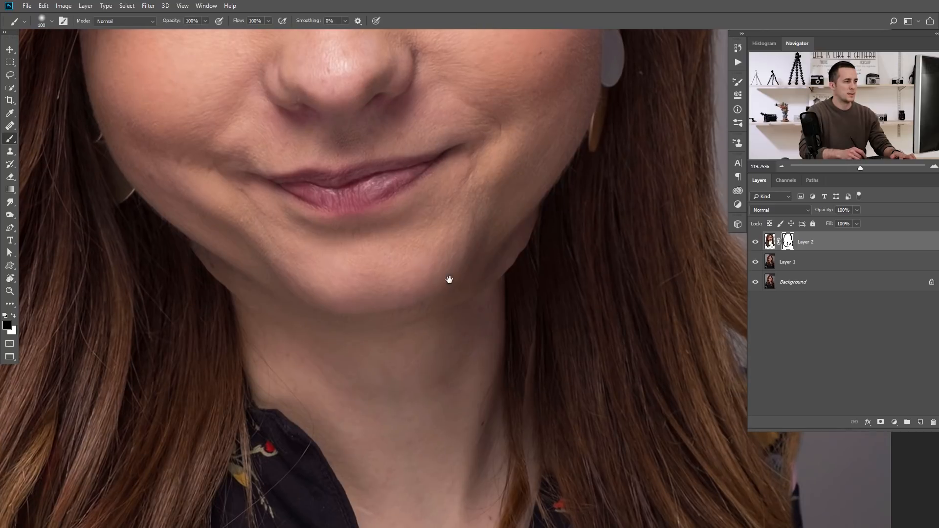
Step: Mask out the leftover jaw corner against the dark hair on the picture's right with a smaller, slightly harder brush
key("bracketleft")
key("bracketleft")
key("bracketleft")
key("bracketleft")
key("bracketleft")
key("bracketleft")
key("bracketleft")
key("bracketleft")
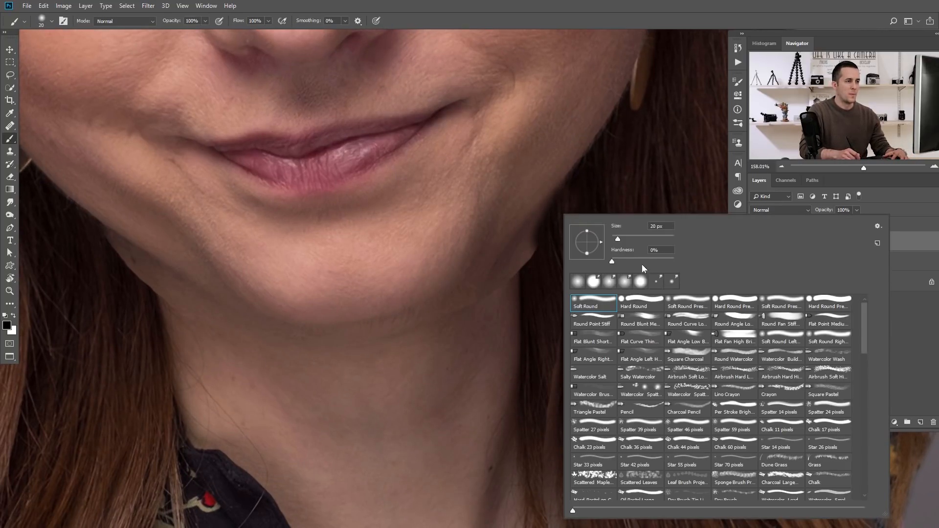
left_click(632, 260)
left_click(534, 268)
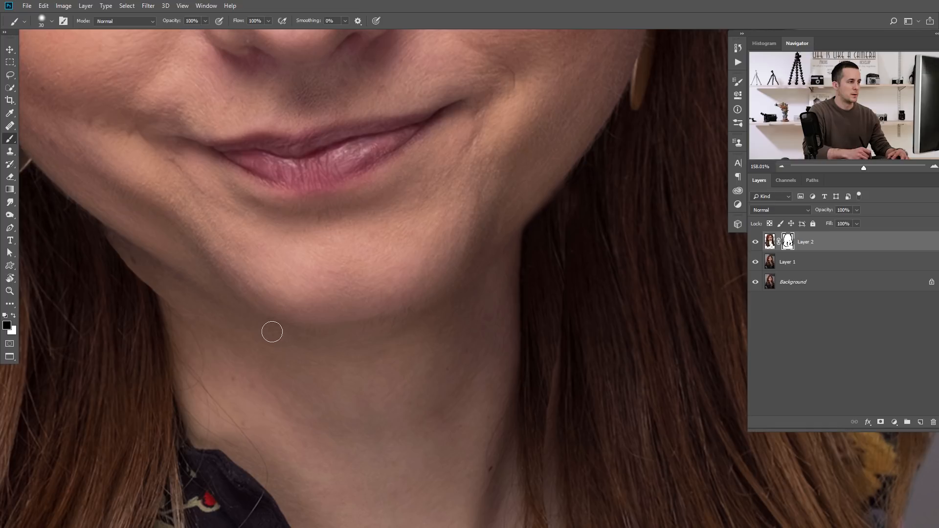
Step: Mask out the doubled jaw edge on the picture's left with a 30 px brush and blend the chin into the neck
left_click_drag(179, 292, 92, 234)
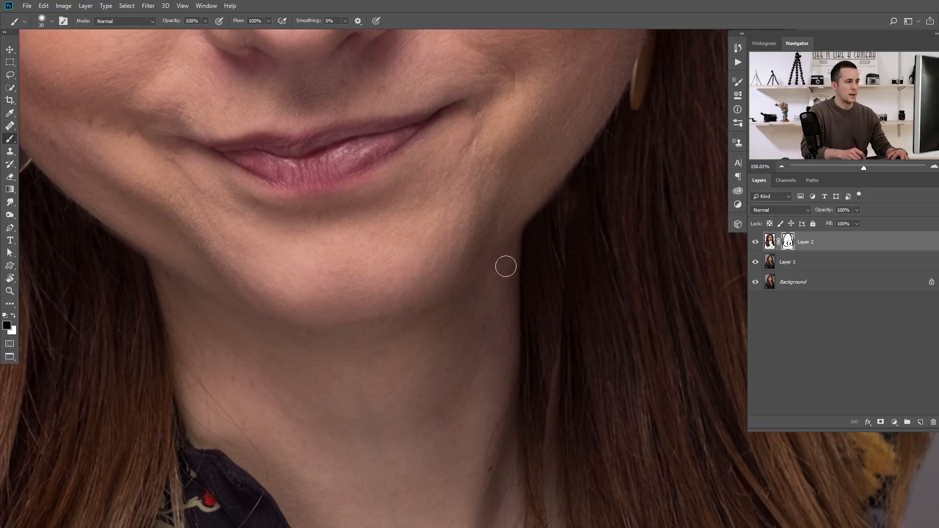
left_click_drag(400, 366, 334, 387)
left_click_drag(435, 323, 464, 237)
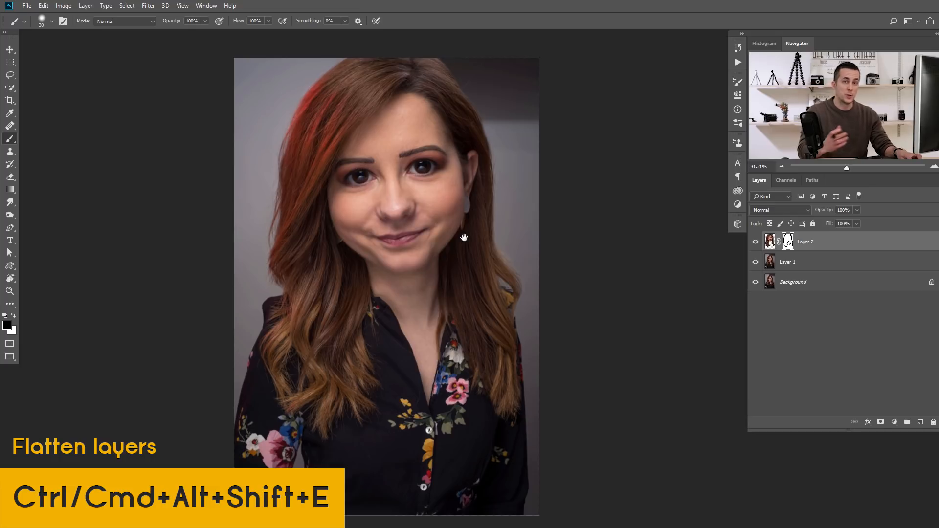
Step: Stamp all visible layers into a new layer on top and open it in the Liquify filter
key("ctrl+alt+shift+e")
key("x")
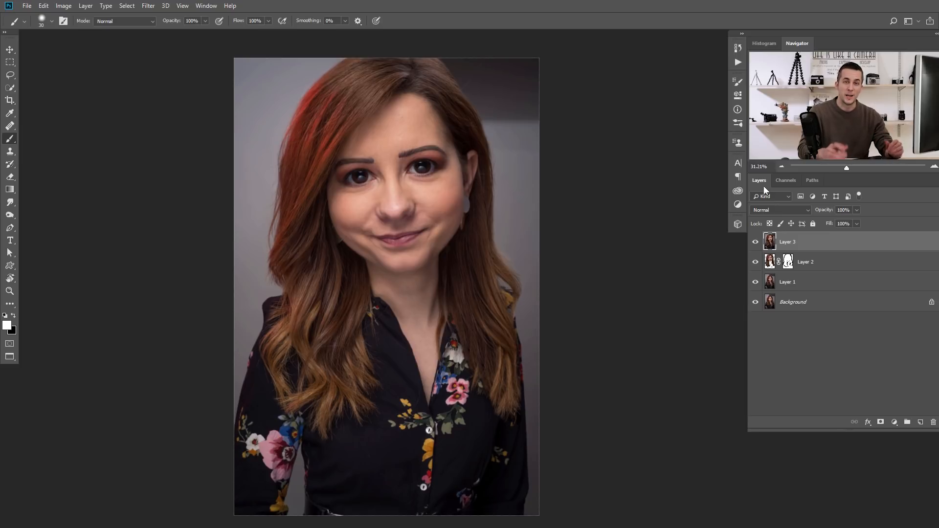
left_click(147, 6)
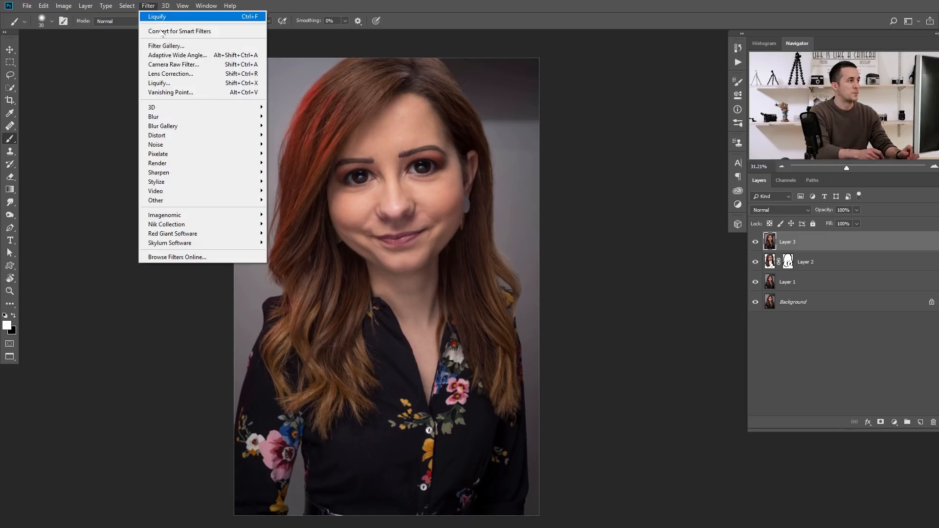
left_click(180, 83)
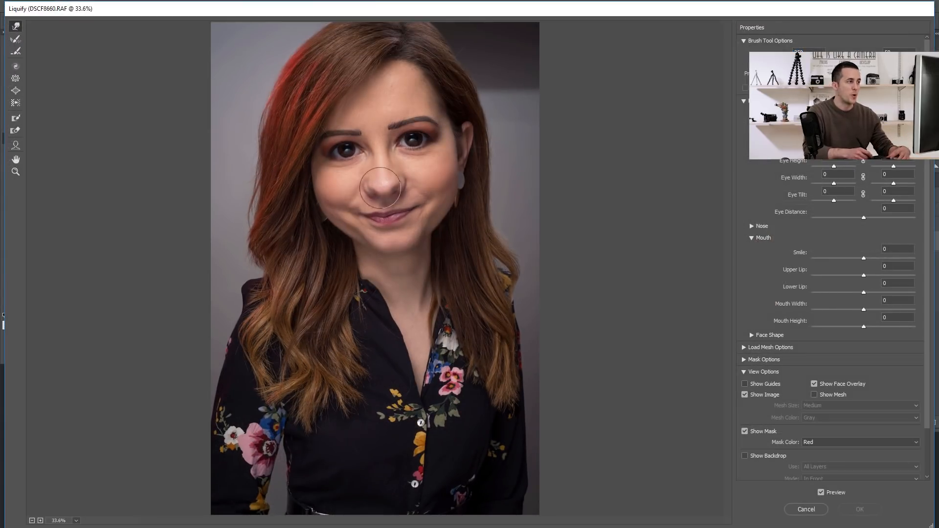
Step: Try to reshape the corners of the mouth with the Forward Warp tool
key("bracketright")
key("bracketright")
key("bracketright")
key("bracketright")
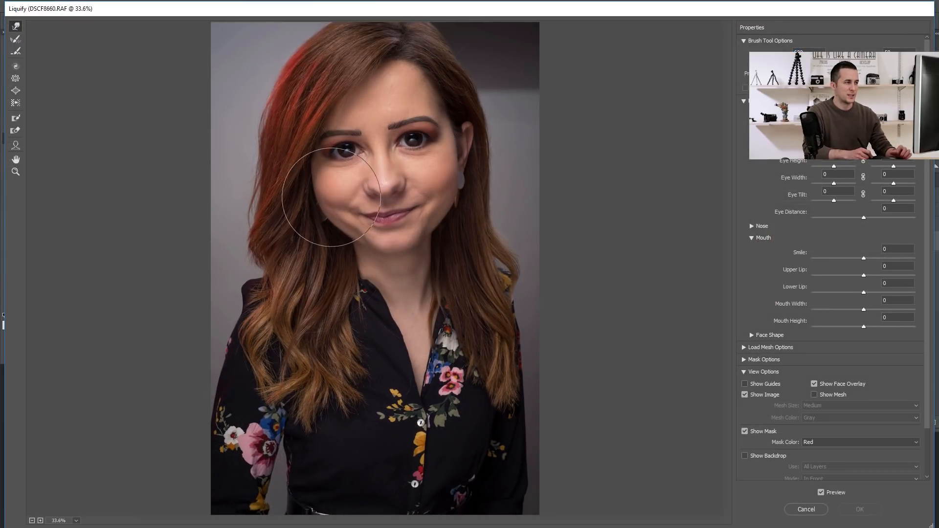
key("bracketleft")
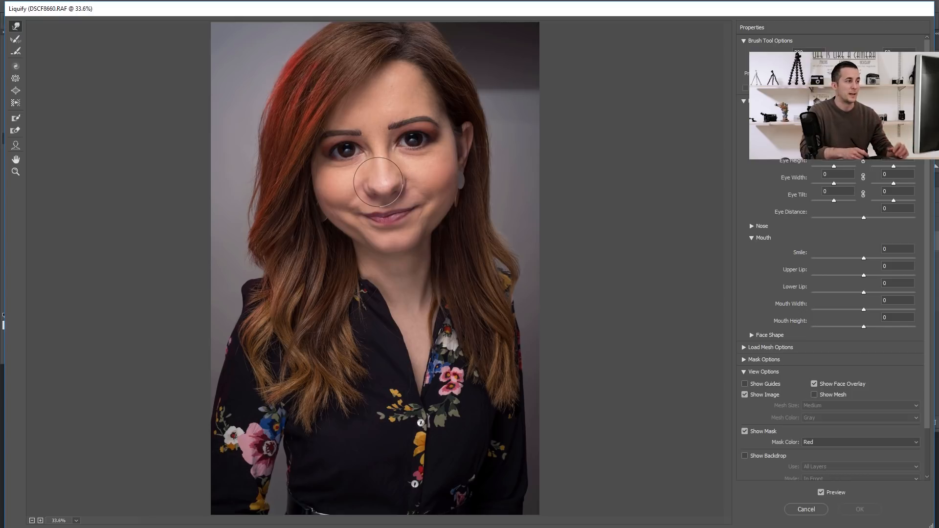
left_click(386, 218, "ctrl")
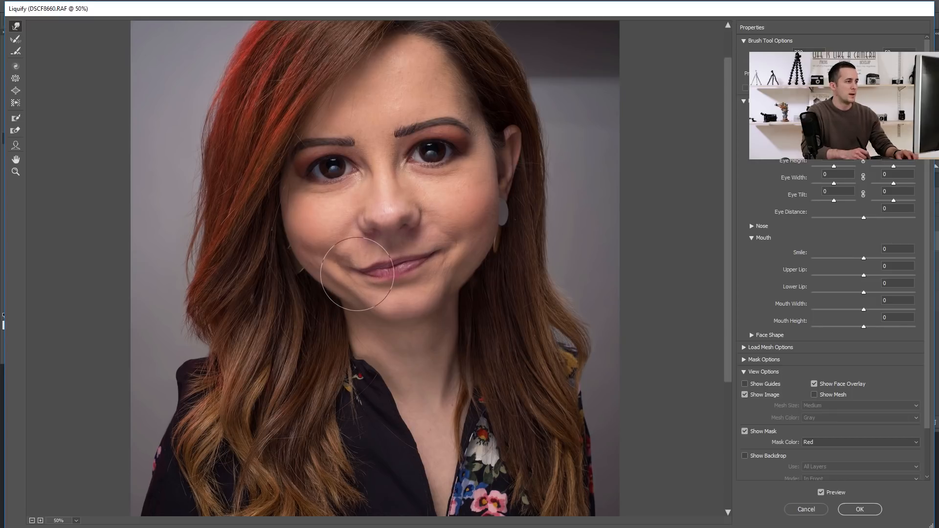
key("bracketleft")
key("bracketleft")
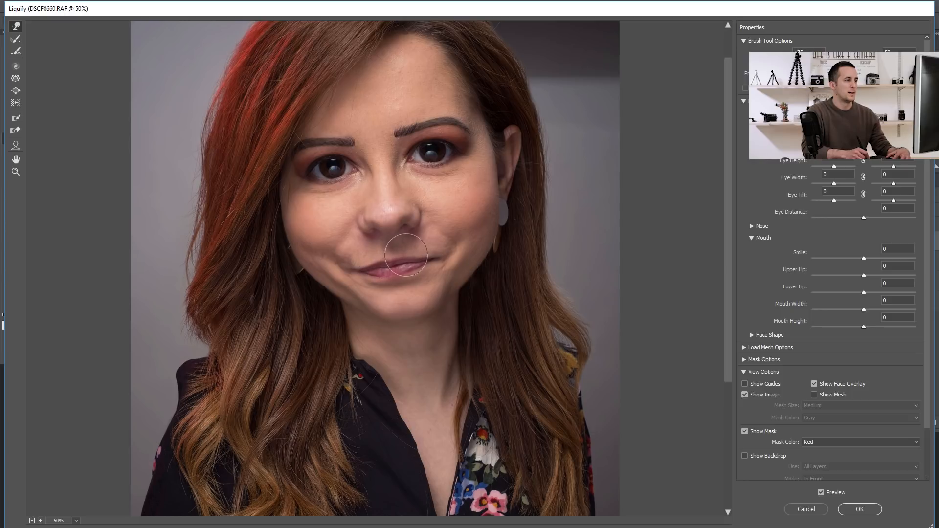
Step: Try to pull the inner ends of the eyebrows down toward the nose with a small Forward Warp brush
key("bracketright")
key("bracketright")
key("bracketright")
key("bracketright")
key("bracketright")
key("bracketright")
key("bracketright")
key("bracketright")
key("bracketleft")
key("bracketleft")
key("bracketleft")
key("bracketleft")
key("bracketleft")
key("bracketleft")
key("bracketleft")
key("bracketleft")
left_click_drag(349, 142, 354, 146)
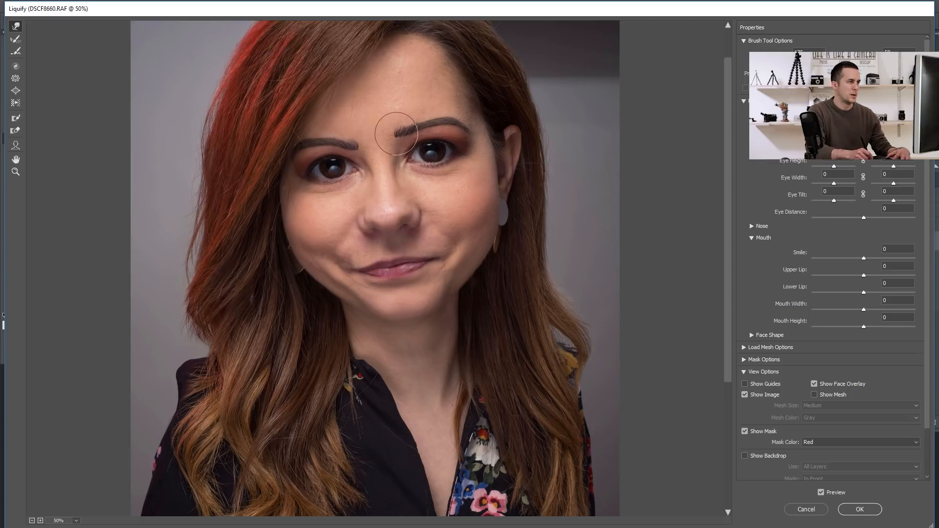
Step: Try to narrow the cheeks on both sides of the face with a much larger Forward Warp brush
key("bracketright")
key("bracketright")
key("bracketright")
key("bracketright")
key("bracketright")
key("bracketright")
key("bracketright")
key("bracketright")
key("bracketright")
key("bracketright")
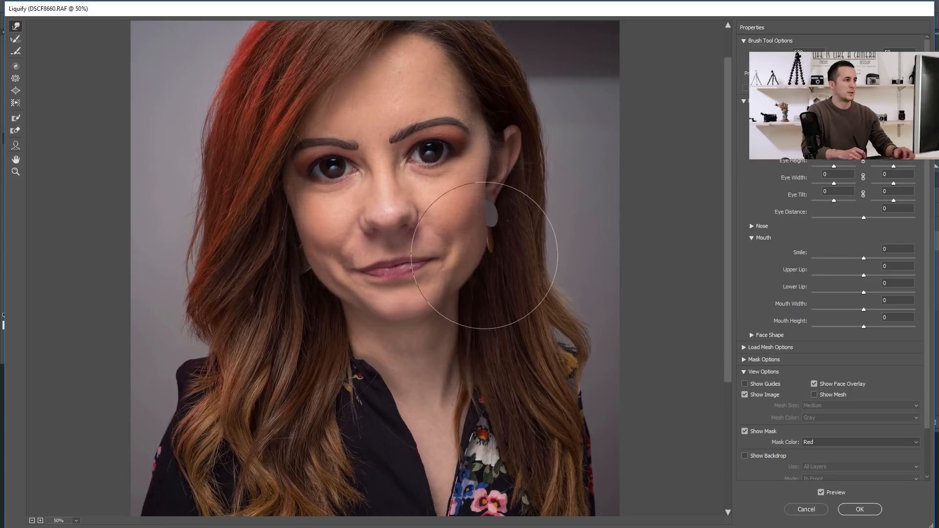
scroll(486, 258, "down", 1)
scroll(486, 259, "down", 1)
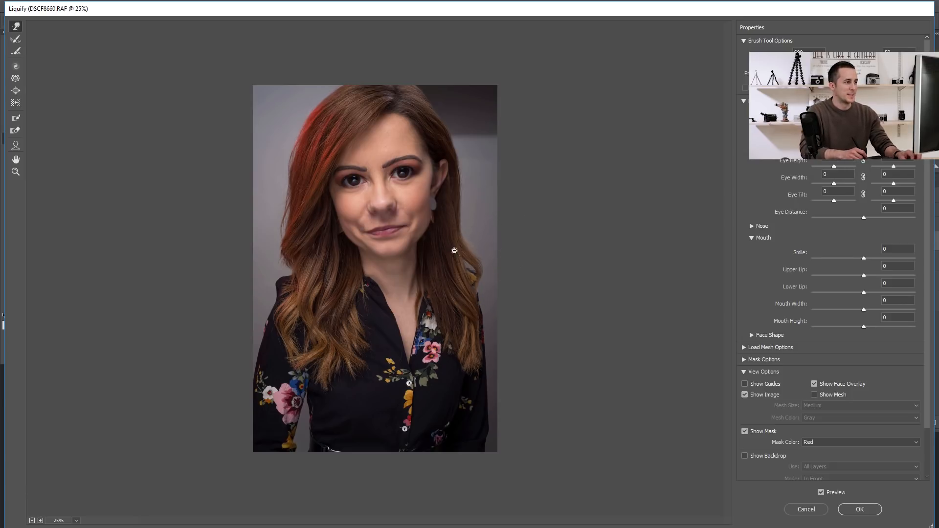
Step: Undo all Forward Warp changes to the mouth, eyebrows and cheeks
key("ctrl+alt+z")
key("ctrl+alt+z")
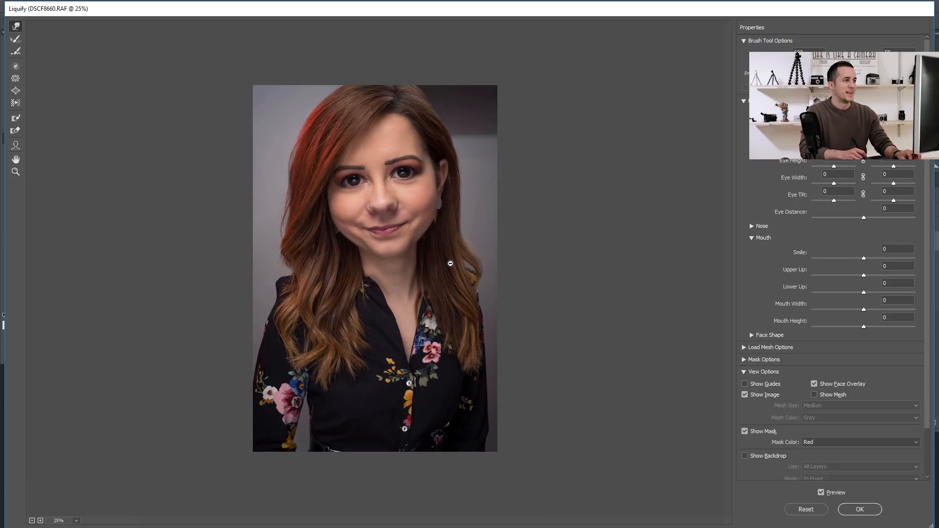
key("ctrl+plus")
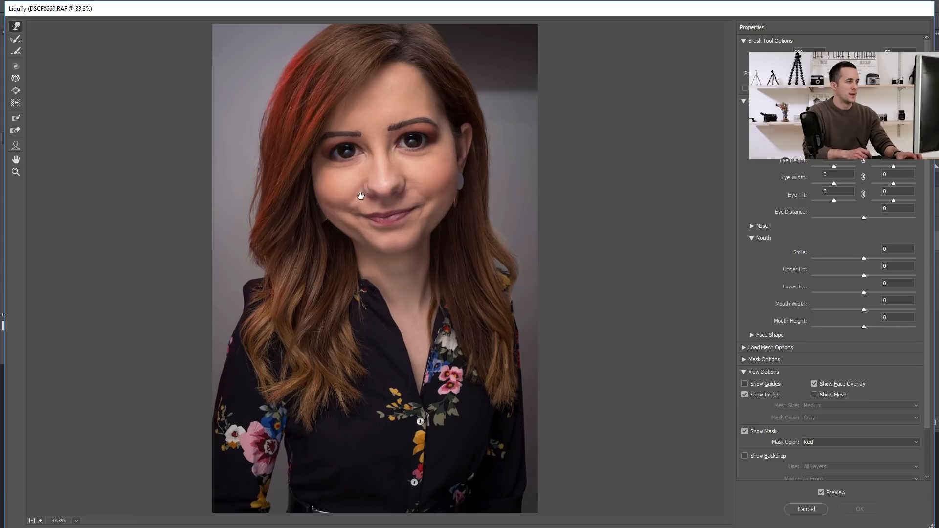
Step: Gently reshape the mouth corners and lower cheeks with a medium Forward Warp brush
left_click(361, 196, "ctrl")
left_click(401, 192, "ctrl+alt")
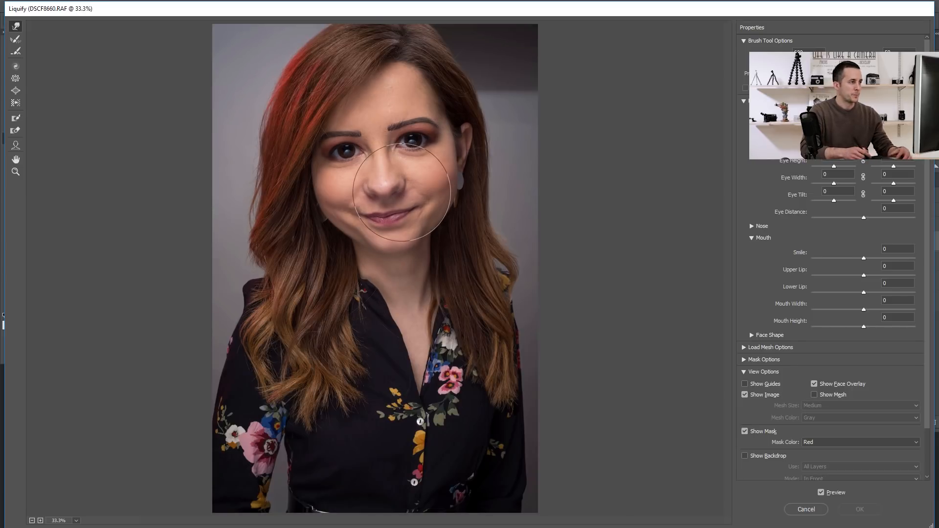
key("bracketleft")
key("bracketleft")
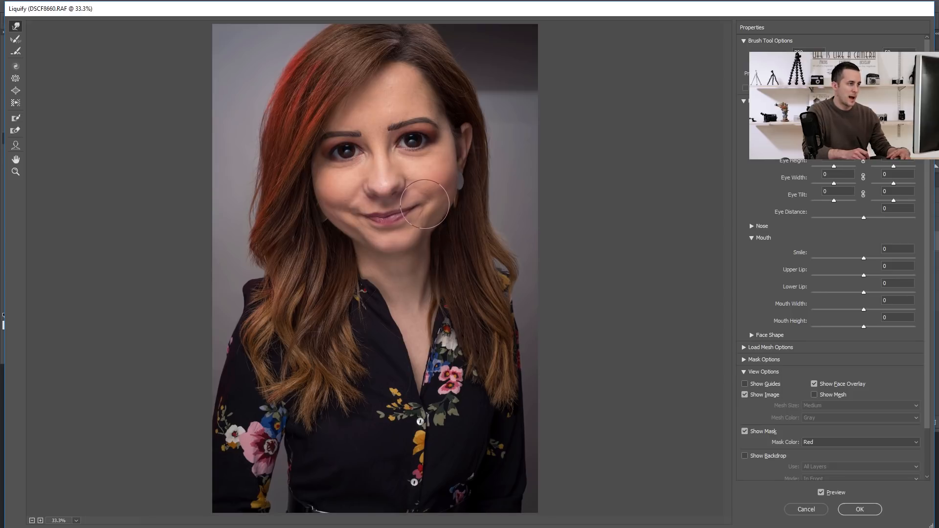
key("bracketright")
key("bracketright")
key("bracketright")
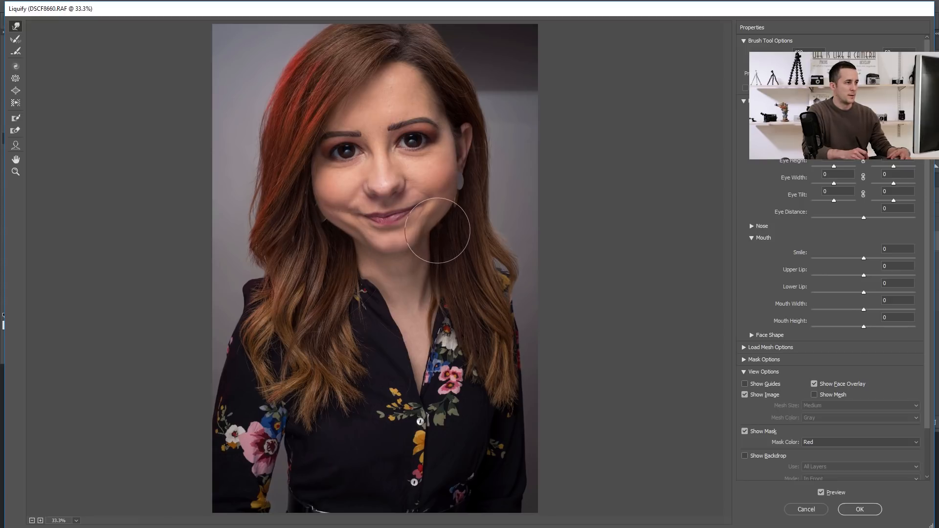
Step: Refine the jawline and chin contour with a larger Forward Warp brush
key("bracketright")
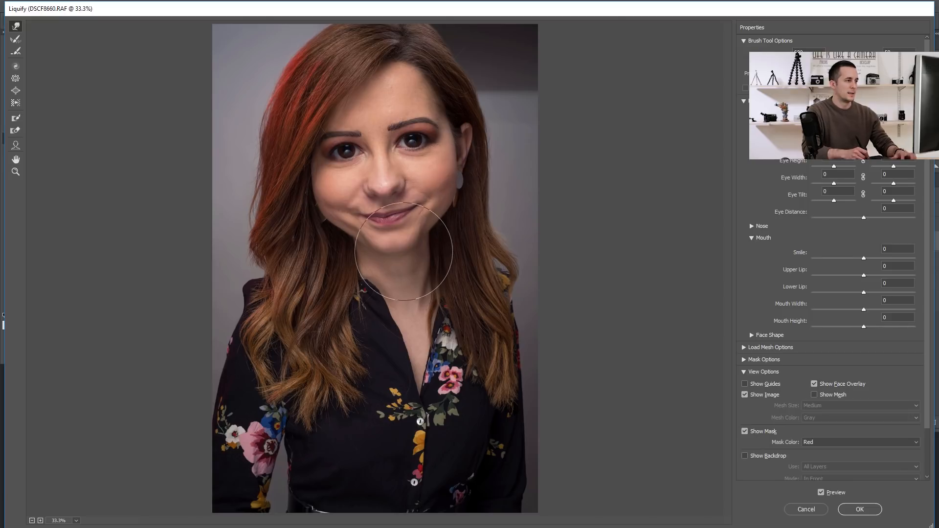
left_click(399, 248, "ctrl")
left_click(407, 262, "ctrl")
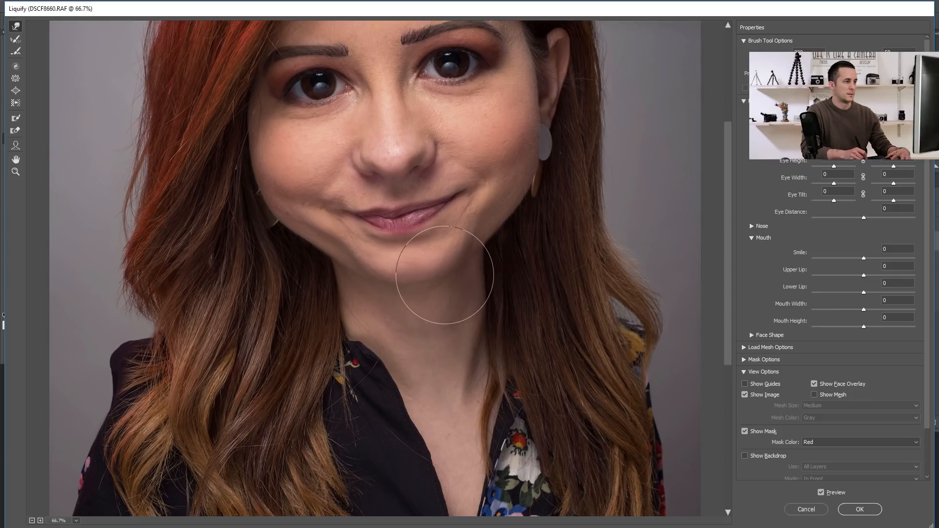
key("alt")
scroll(381, 244, "down", 1)
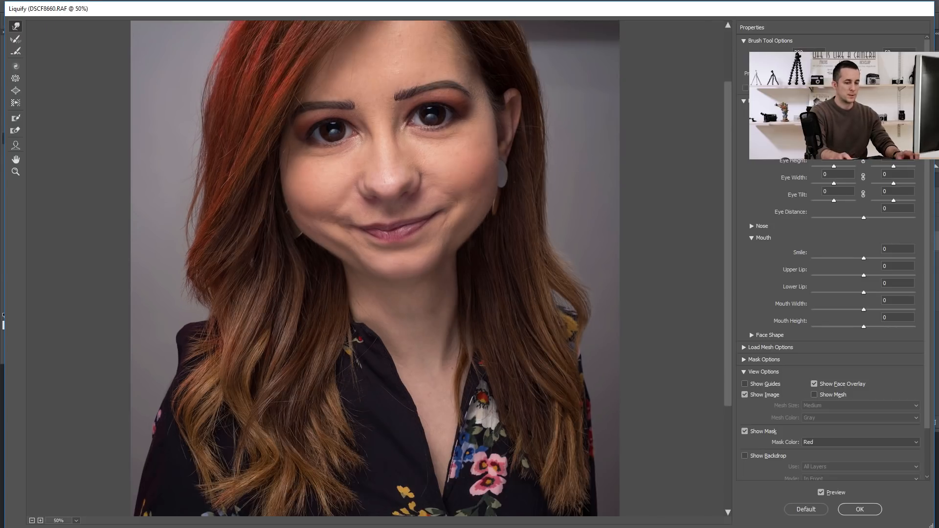
scroll(432, 235, "down", 1)
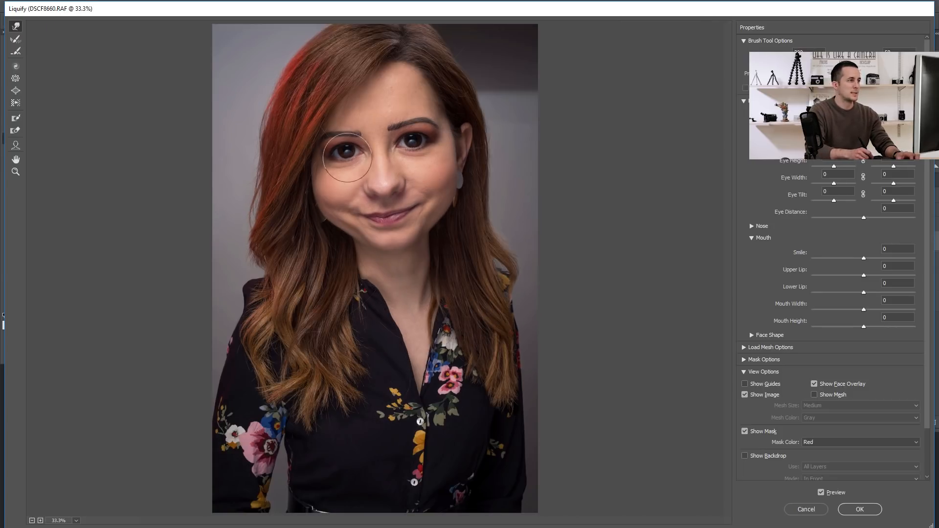
Step: Enlarge the eyes slightly with the Bloat tool, using a brush just wider than each eye
scroll(344, 159, "up", 1)
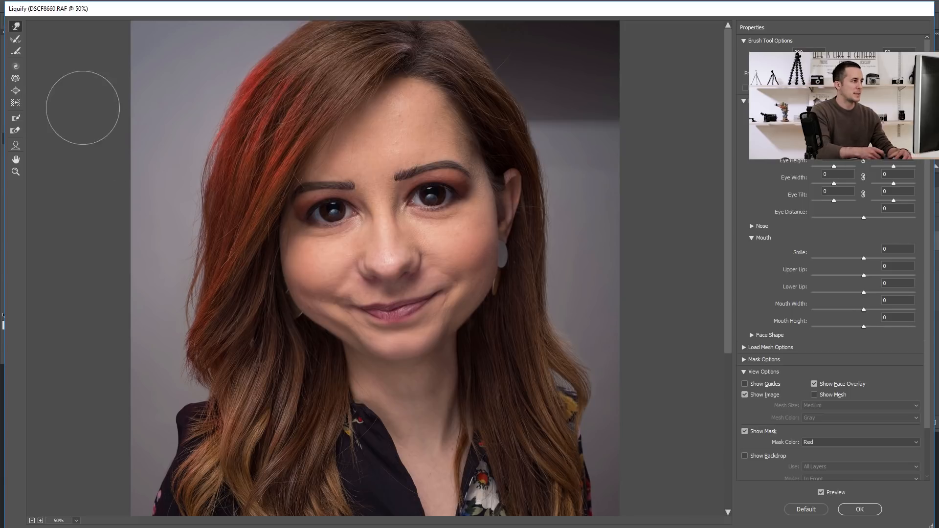
scroll(314, 200, "up", 1)
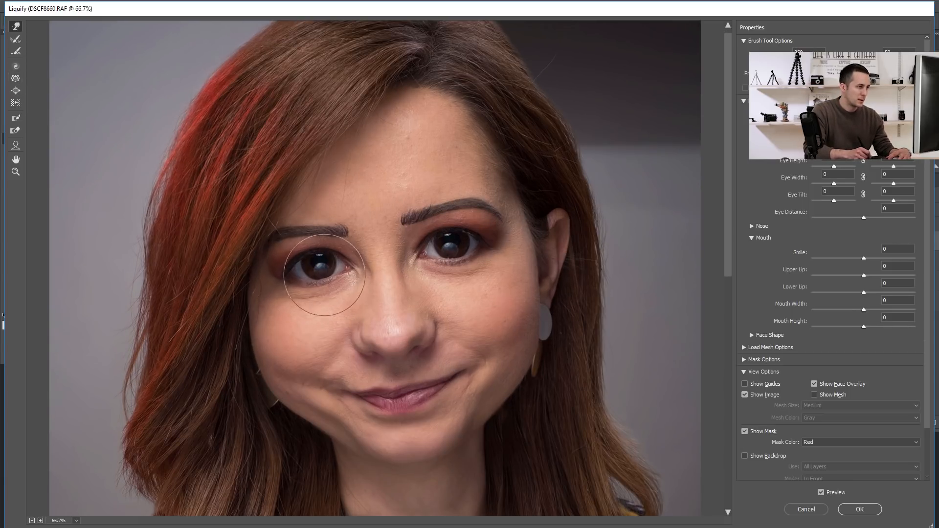
scroll(315, 270, "up", 1)
key("bracketleft")
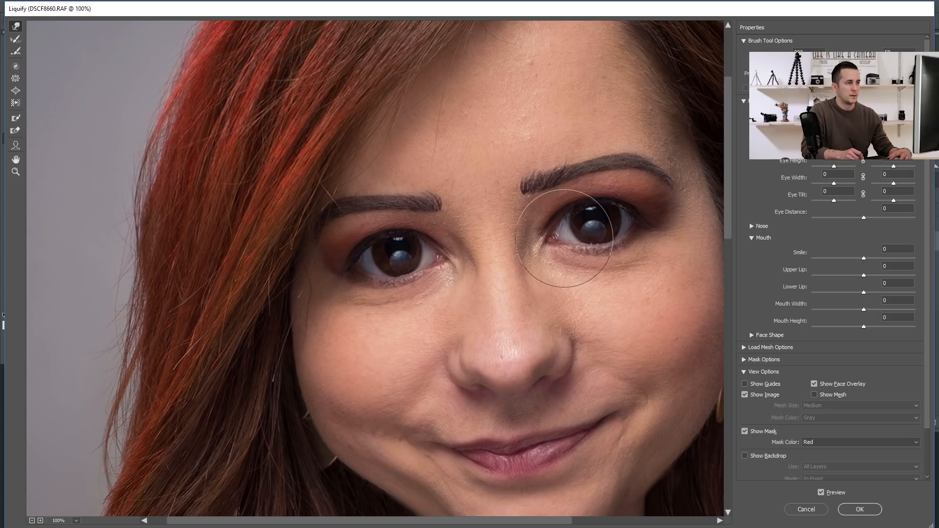
left_click(16, 91)
left_click_drag(414, 276, 397, 261)
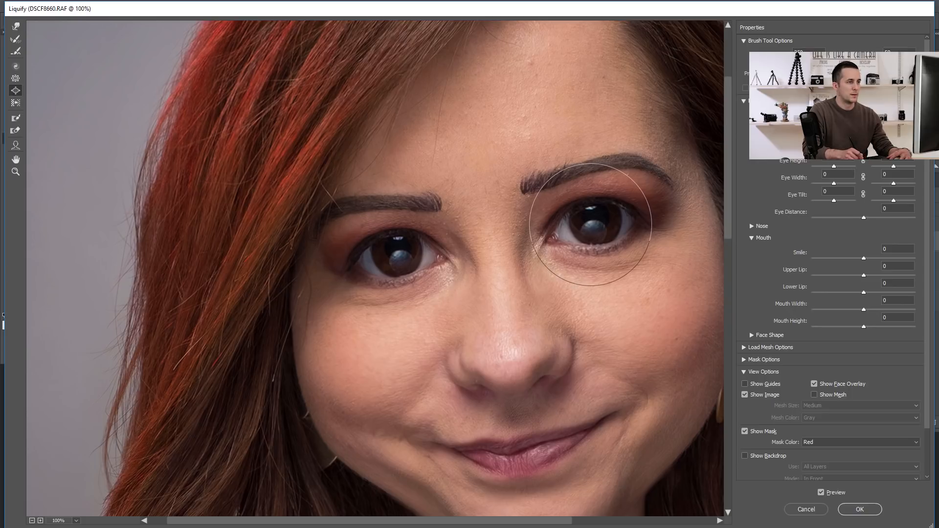
key("alt")
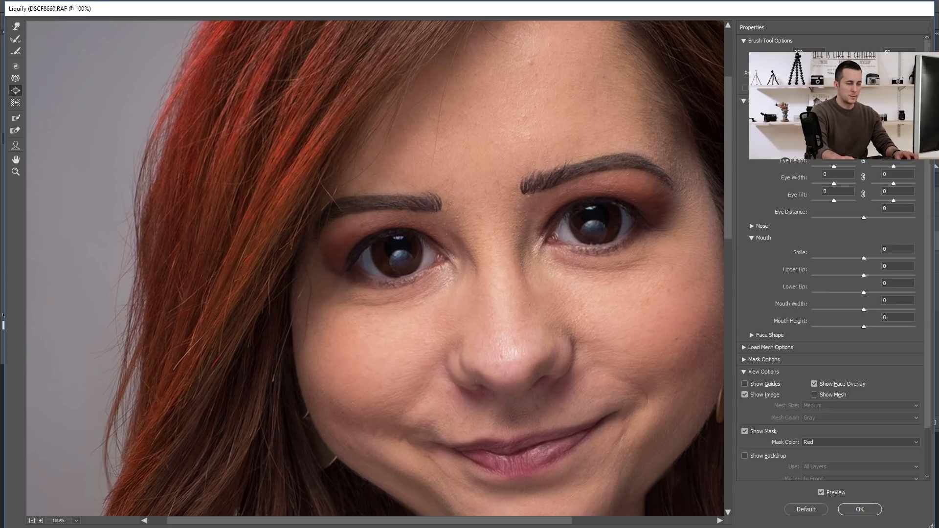
key("ctrl+minus")
key("ctrl+minus")
key("ctrl+minus")
key("alt")
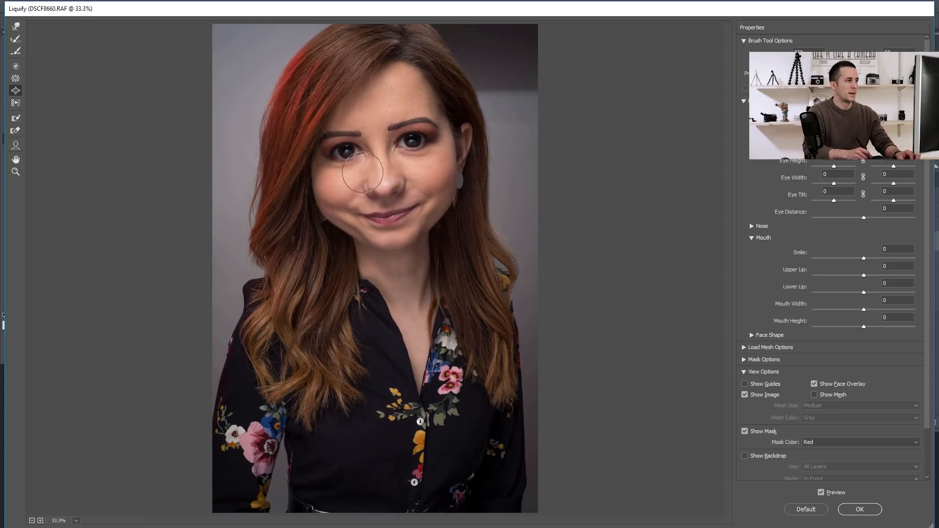
Step: Push the hair outward on both sides of the head with a large Forward Warp brush to add volume
left_click(16, 26)
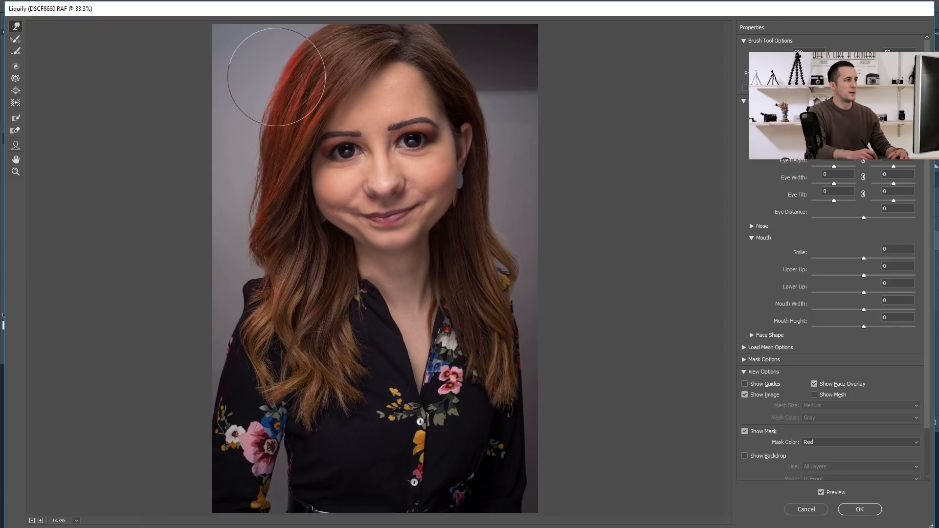
left_click_drag(265, 106, 250, 198)
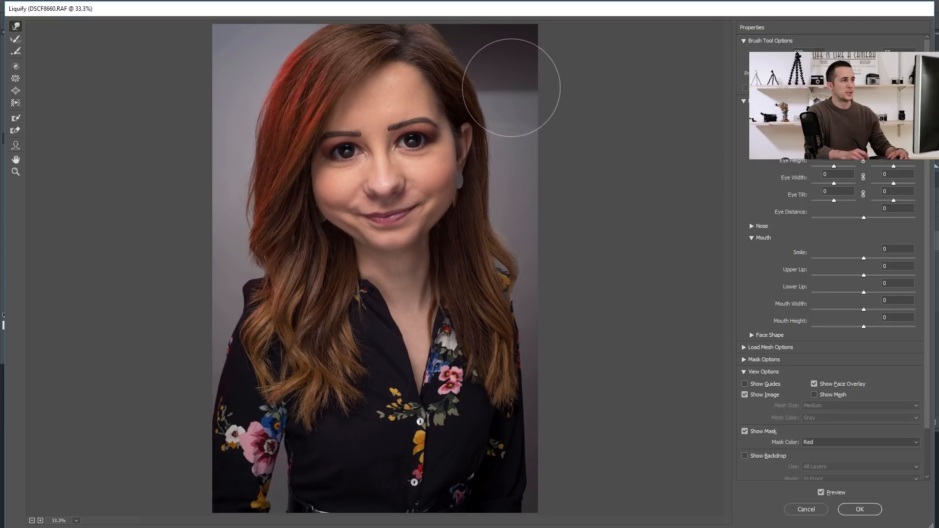
left_click_drag(486, 87, 491, 76)
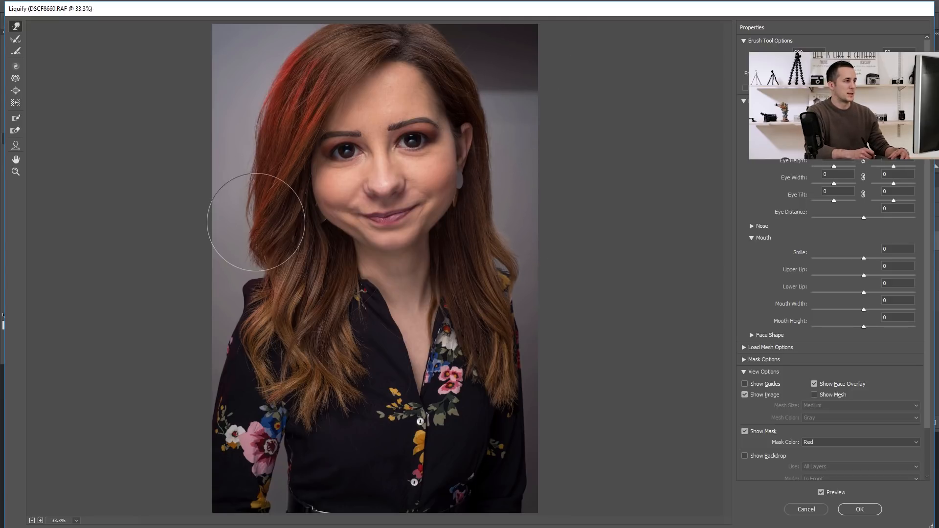
key("bracketleft")
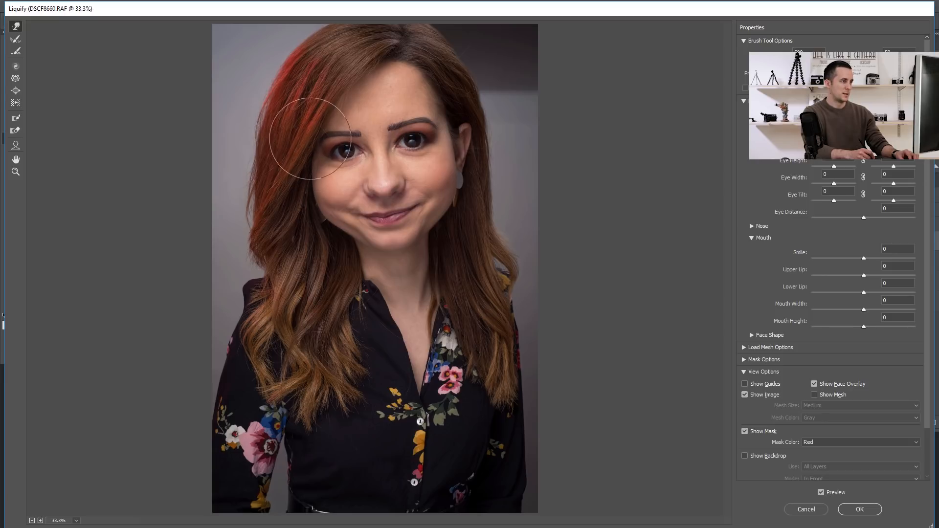
scroll(691, 115, "down", 2)
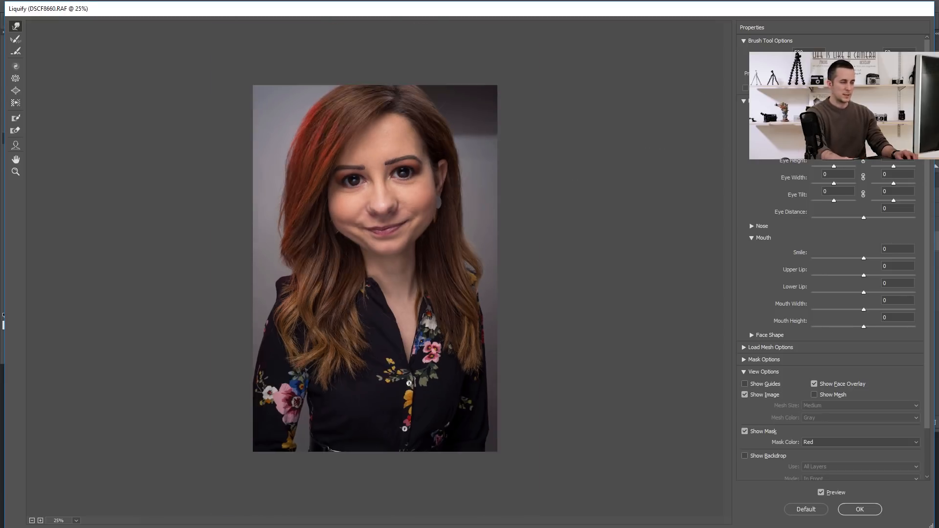
scroll(692, 115, "up", 1)
scroll(375, 269, "up", 1)
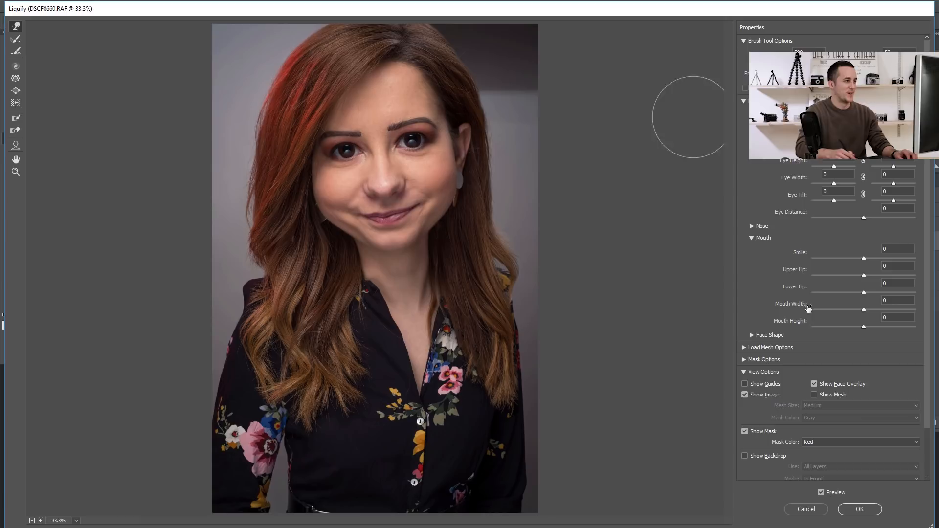
Step: Apply the Liquify changes and compare the caricature with the original Background layer
left_click(859, 509)
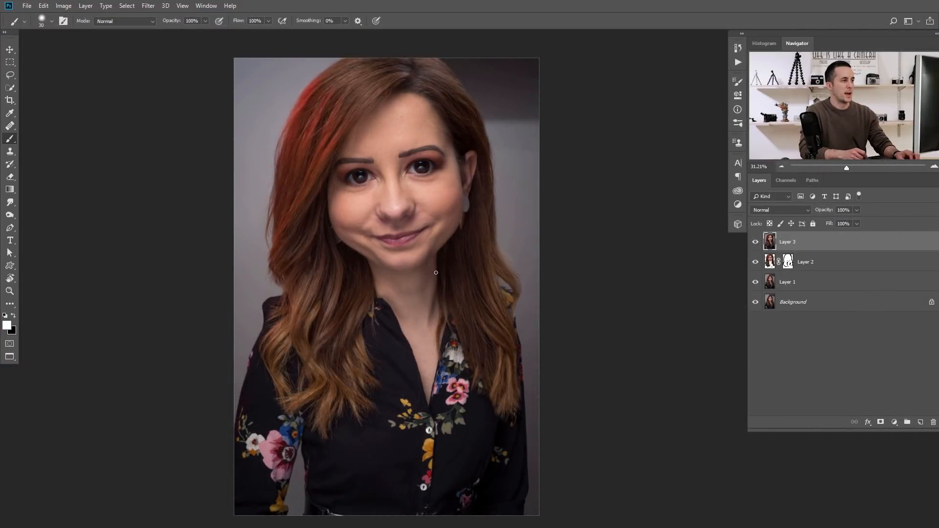
left_click(756, 303, "alt")
left_click(755, 304, "alt")
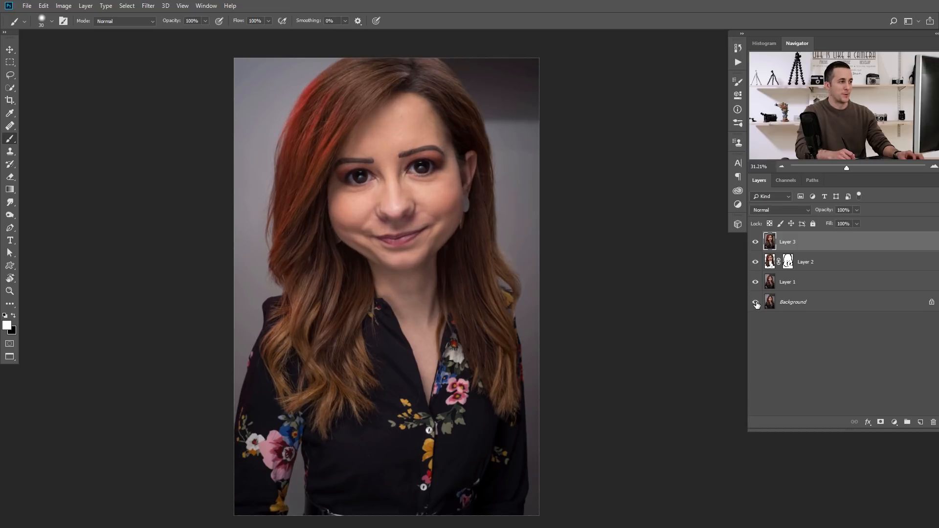
left_click(756, 303, "alt")
left_click(756, 303, "alt")
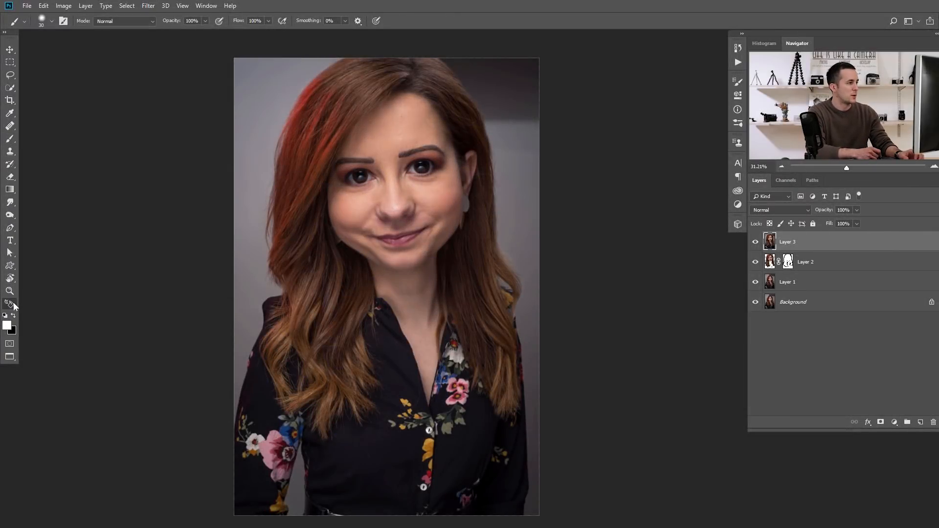
left_click(14, 306)
left_click(23, 306)
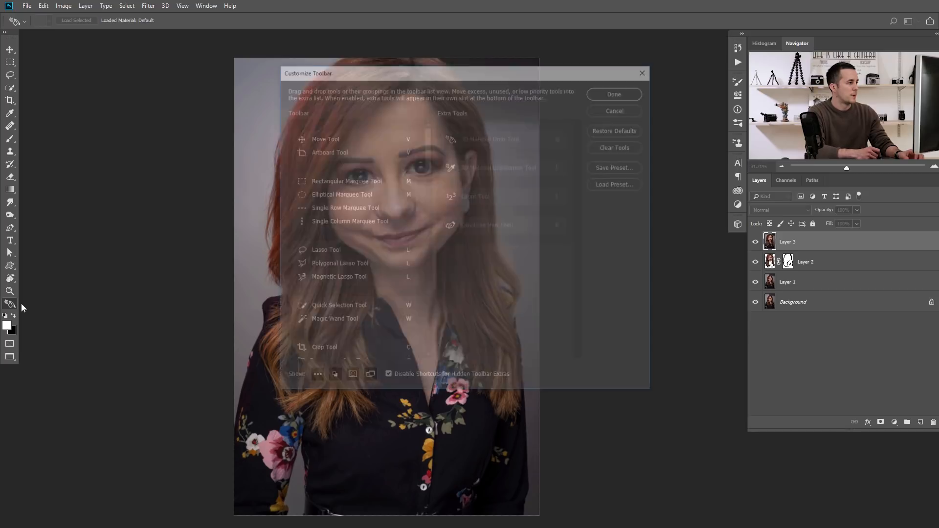
left_click(617, 108)
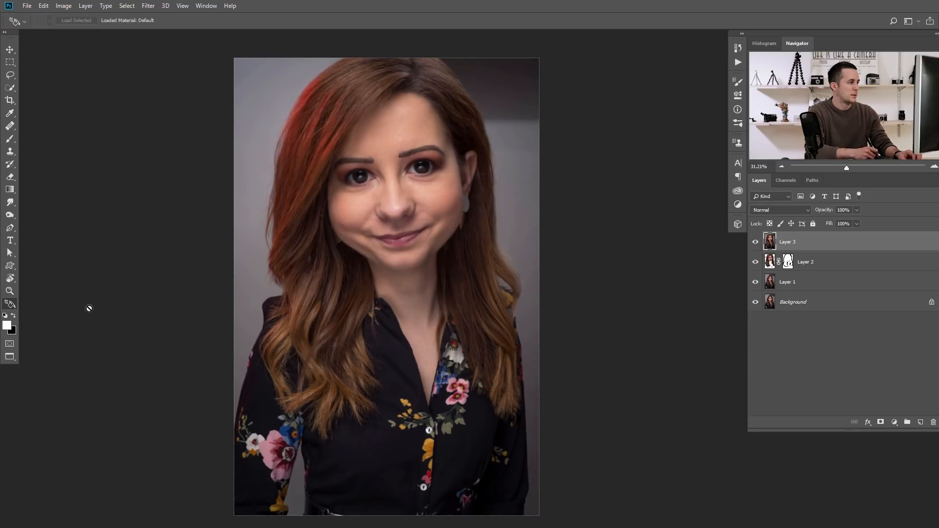
Step: Switch to the Mixer Brush tool with the Wet blending preset
key("b")
key("shift+b")
key("shift+b")
key("shift+b")
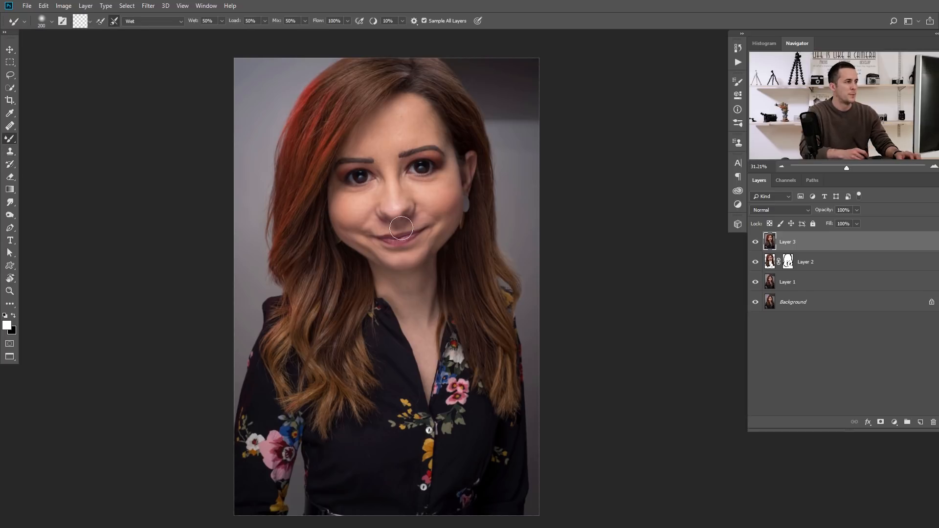
left_click(174, 22)
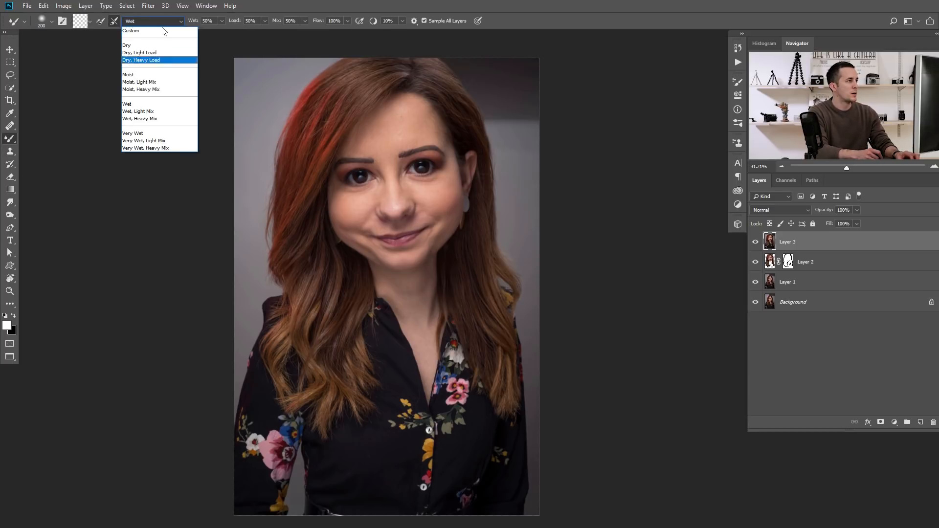
left_click(132, 105)
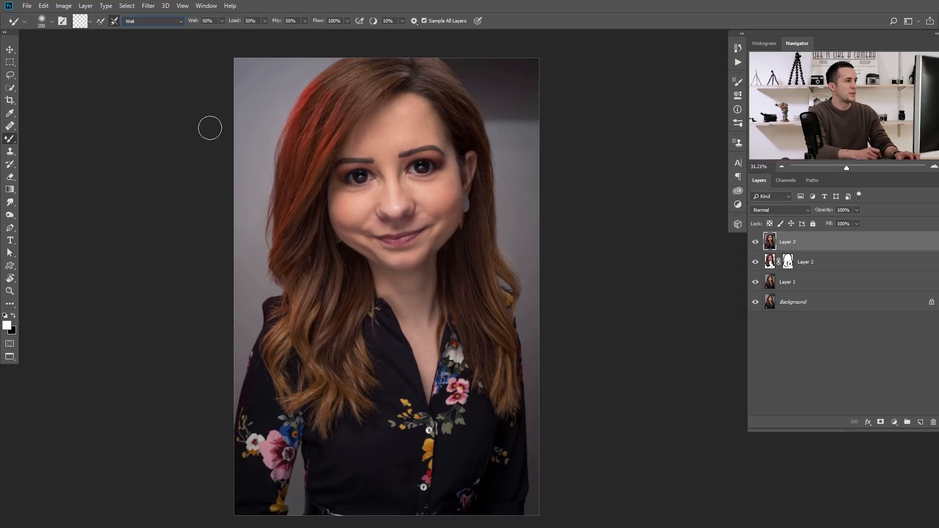
Step: Smooth the forehead skin on Layer 3 with the Mixer Brush, going from size 250 down to 150 near the hairline
left_click(396, 189, "ctrl")
left_click(396, 189, "ctrl")
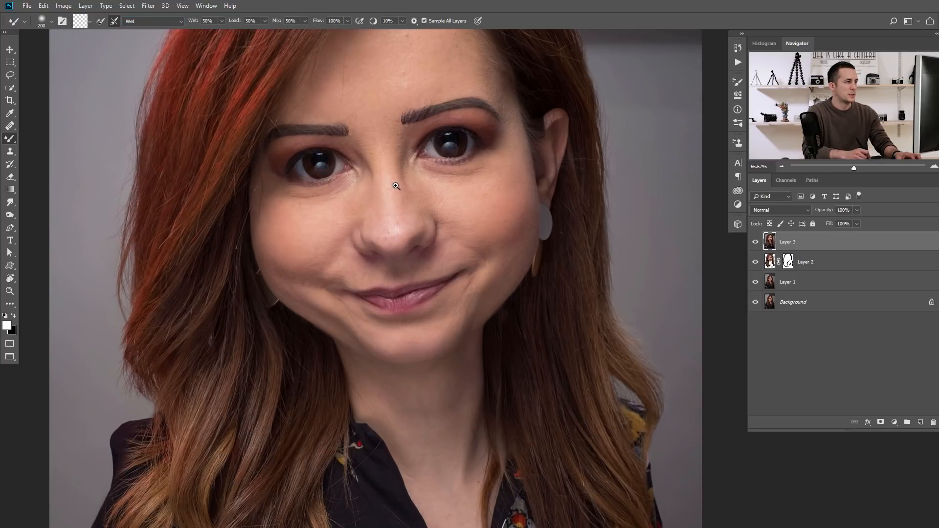
left_click(396, 184, "ctrl")
scroll(391, 205, "up", 3)
key("bracketright")
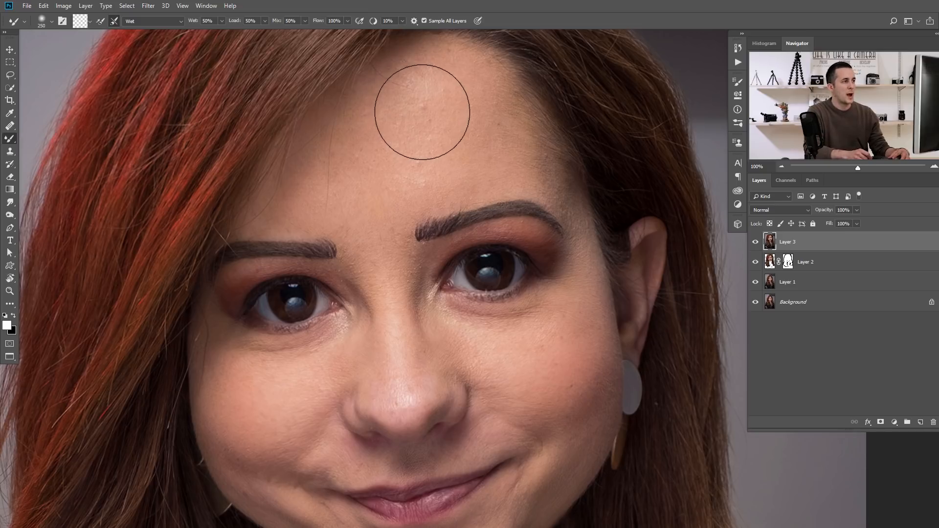
mouse_move(403, 136)
left_mouse_down()
mouse_move(372, 175)
mouse_move(441, 108)
mouse_move(357, 193)
mouse_move(428, 101)
left_mouse_up()
key("bracketleft")
key("bracketleft")
key("bracketleft")
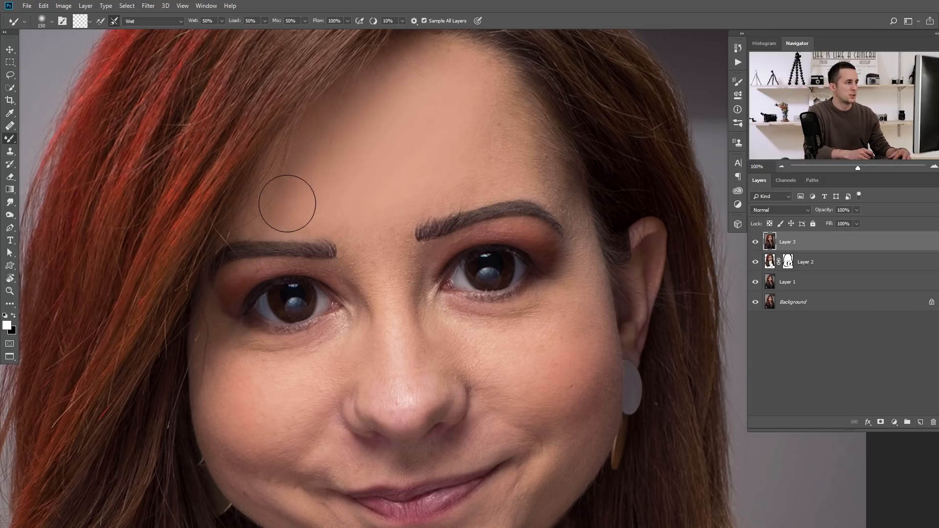
Step: Smooth the skin between the eyebrows and down the nose with the Mixer Brush at sizes 80 to 125
key("bracketleft")
key("bracketleft")
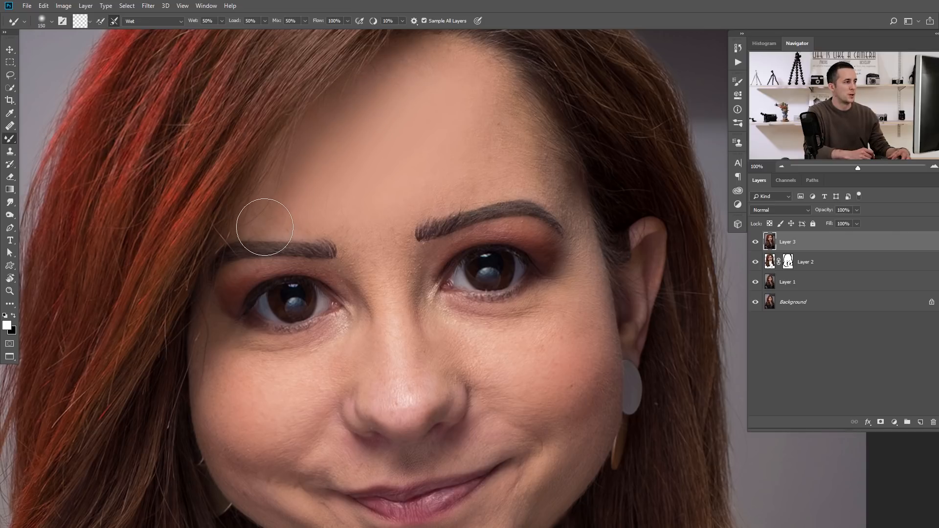
left_click_drag(367, 247, 384, 300)
left_click_drag(402, 250, 399, 376)
key("bracketleft")
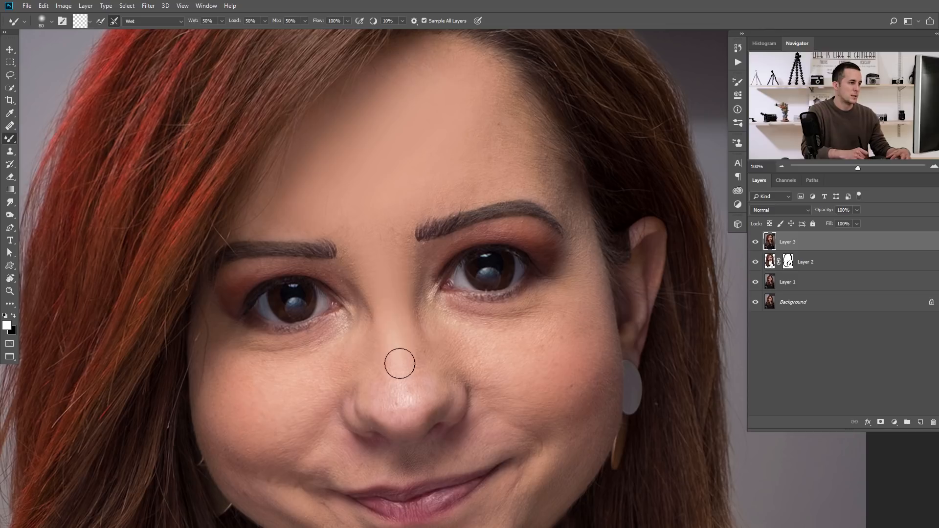
key("bracketright")
key("bracketright")
key("bracketright")
mouse_move(375, 284)
left_mouse_down()
mouse_move(399, 264)
mouse_move(407, 290)
mouse_move(382, 351)
mouse_move(431, 351)
mouse_move(437, 369)
left_mouse_up()
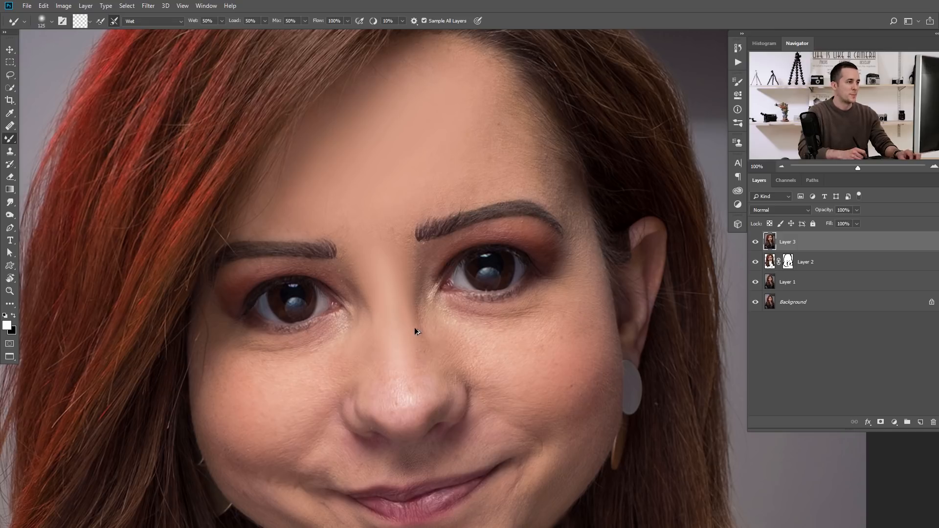
key("bracketleft")
mouse_move(391, 392)
left_mouse_down()
mouse_move(399, 415)
mouse_move(412, 387)
left_mouse_up()
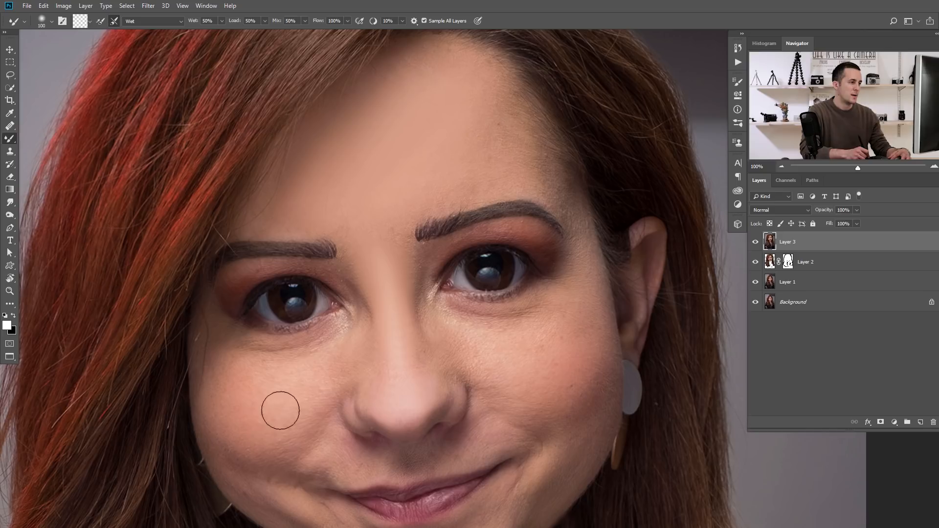
Step: Smooth both cheeks with the Mixer Brush, using sizes from 100 to 150
key("bracketright")
key("bracketright")
mouse_move(248, 355)
left_mouse_down()
mouse_move(237, 347)
mouse_move(232, 355)
left_mouse_up()
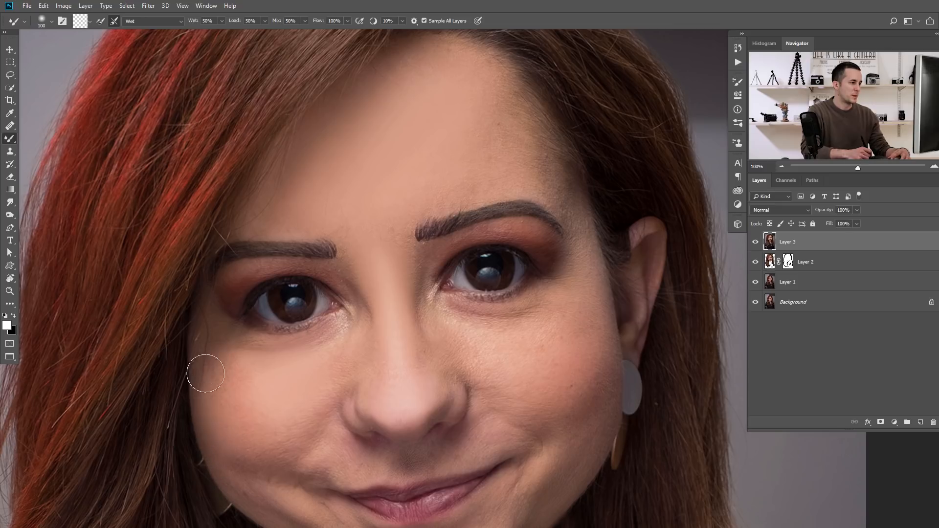
key("bracketright")
key("bracketright")
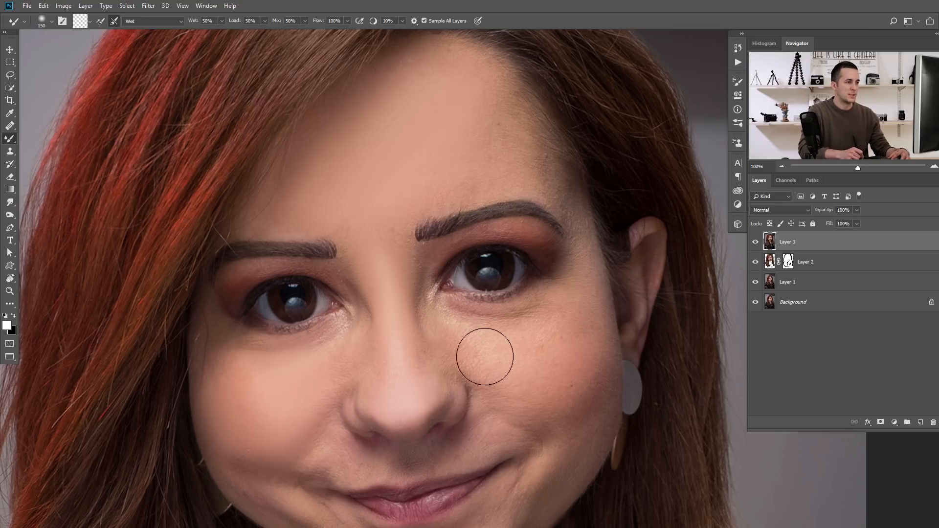
left_click_drag(556, 352, 589, 306)
Step: Smooth the chin, jawline and skin around the mouth with the Mixer Brush, reducing it from size 100 to 70
key("bracketleft")
key("bracketleft")
key("bracketleft")
key("bracketleft")
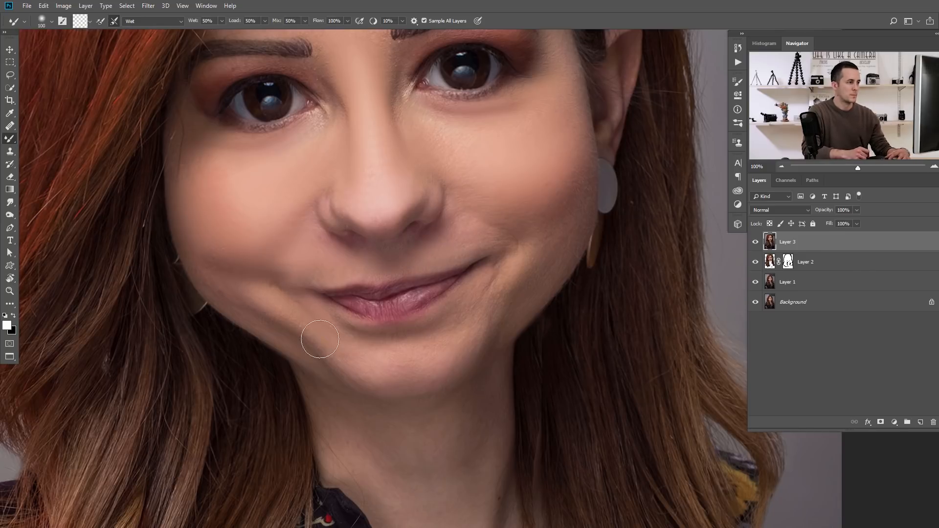
left_click_drag(321, 339, 464, 345)
key("bracketleft")
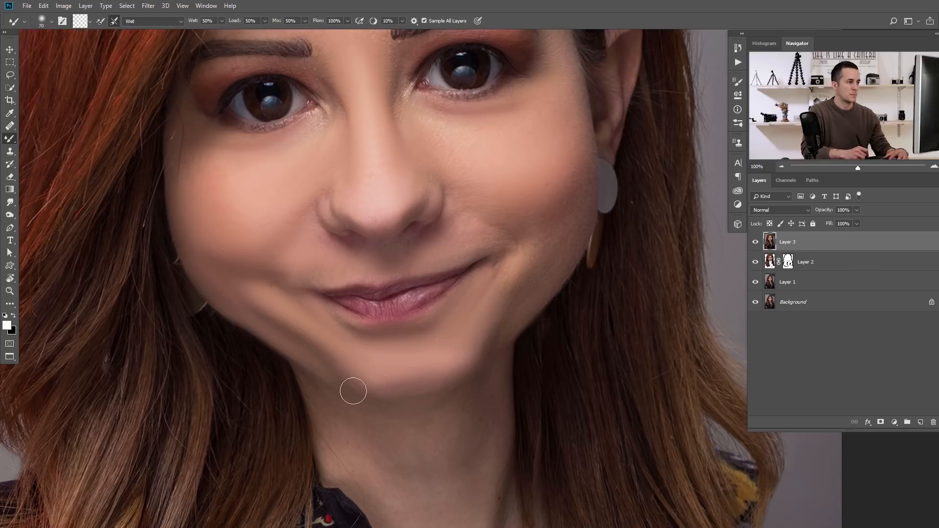
left_click_drag(536, 304, 503, 243)
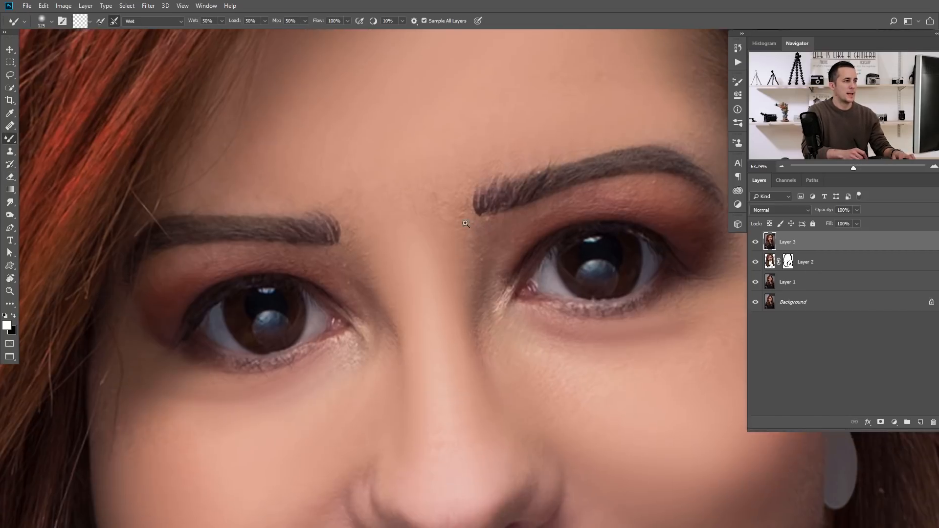
Step: Blend the eyelids and the skin around both eyes with the Mixer Brush at sizes 60 to 100
key("bracketleft")
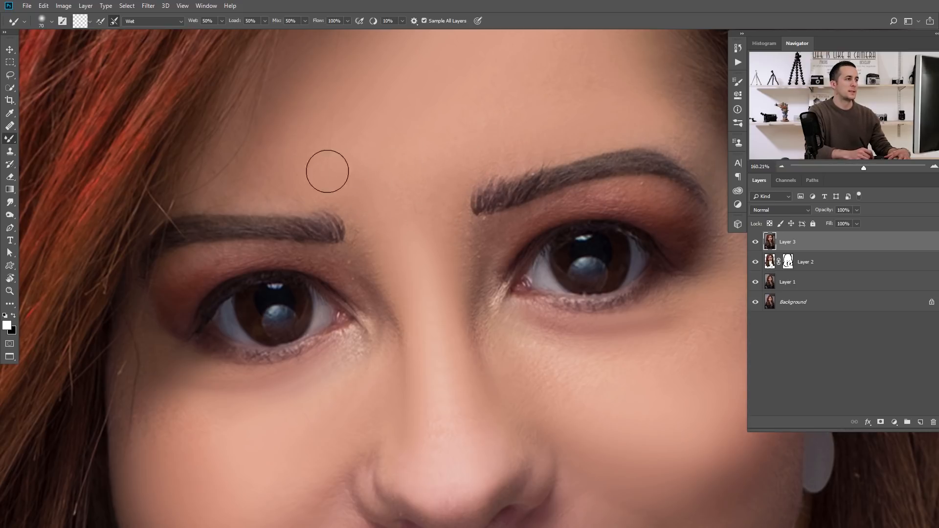
key("bracketleft")
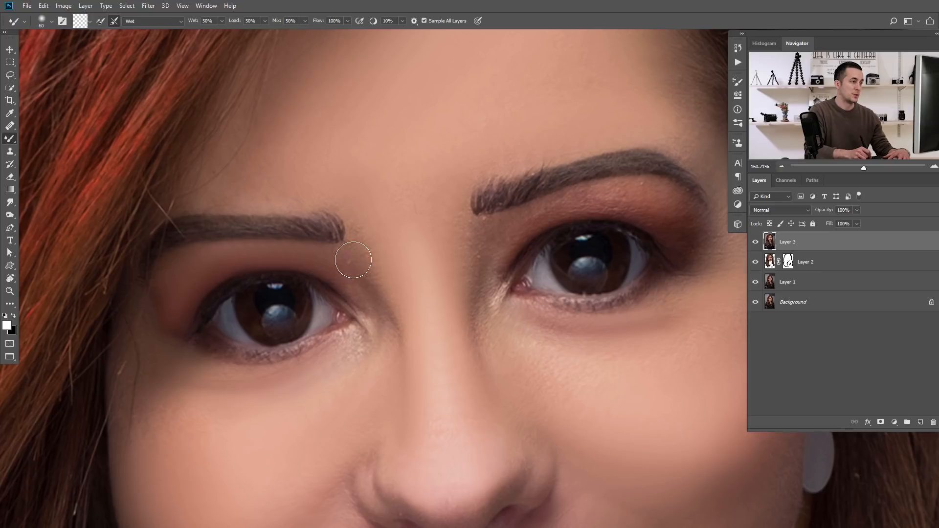
key("bracketright")
key("bracketright")
key("bracketright")
key("bracketright")
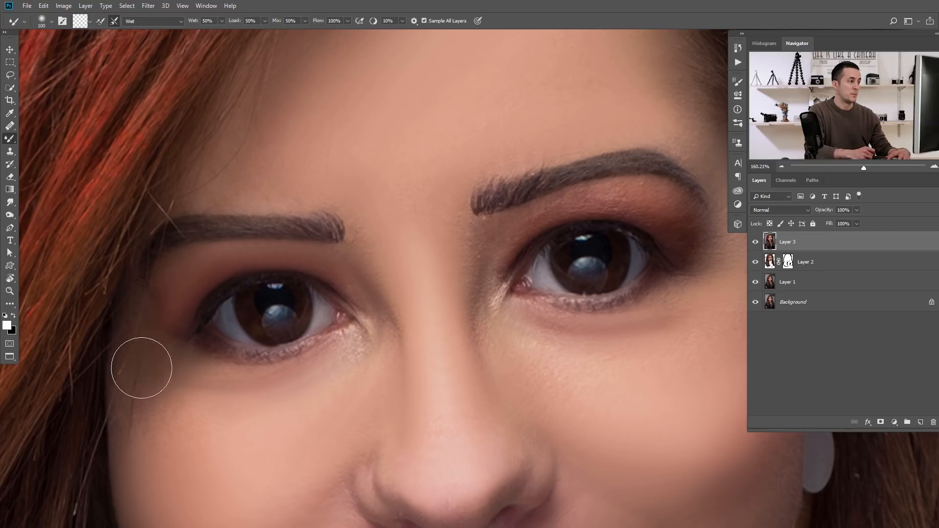
key("bracketleft")
key("bracketleft")
key("bracketleft")
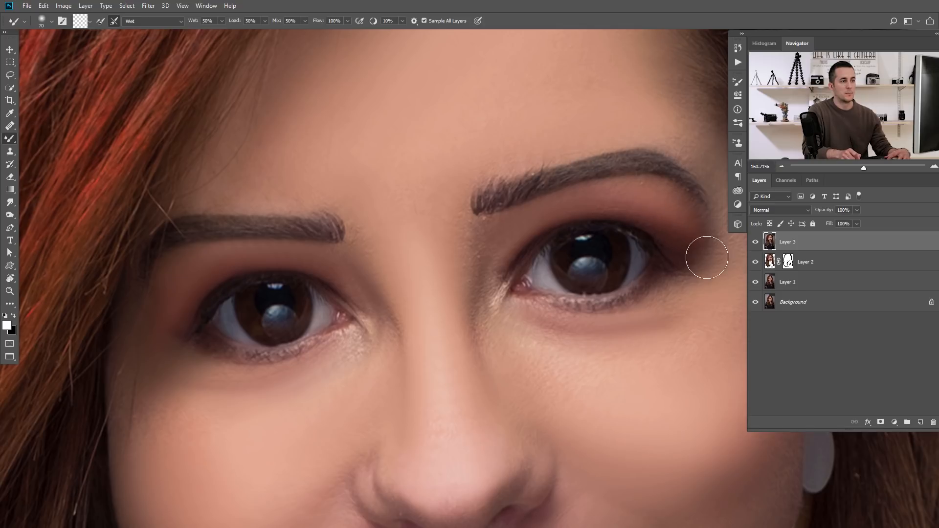
Step: Smooth the skin beside the eye nearest the ear with a size 70 Mixer Brush and compare with Layer 3 hidden
left_click_drag(672, 290, 526, 260)
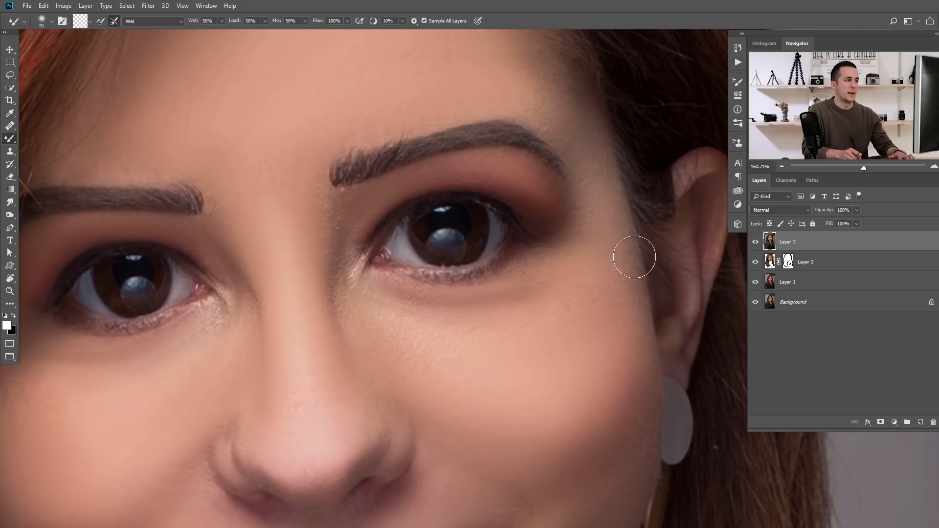
left_click_drag(339, 327, 371, 261)
left_click(756, 242)
left_click(757, 241)
left_click(757, 242)
left_click(758, 242)
Step: Smooth the skin directly above the eyebrow next to the red hair with a size 40 Mixer Brush
left_click_drag(318, 211, 357, 199)
key("bracketleft")
key("bracketleft")
key("bracketleft")
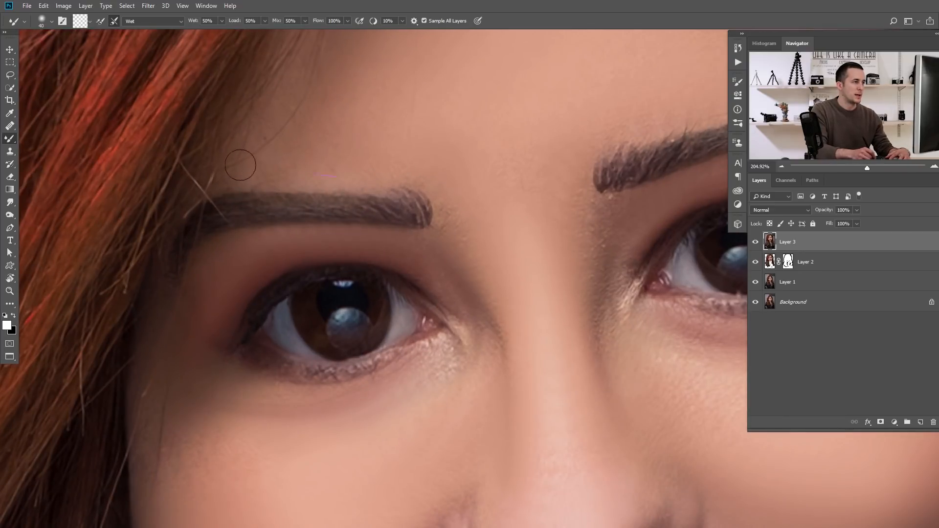
left_click_drag(290, 179, 325, 176)
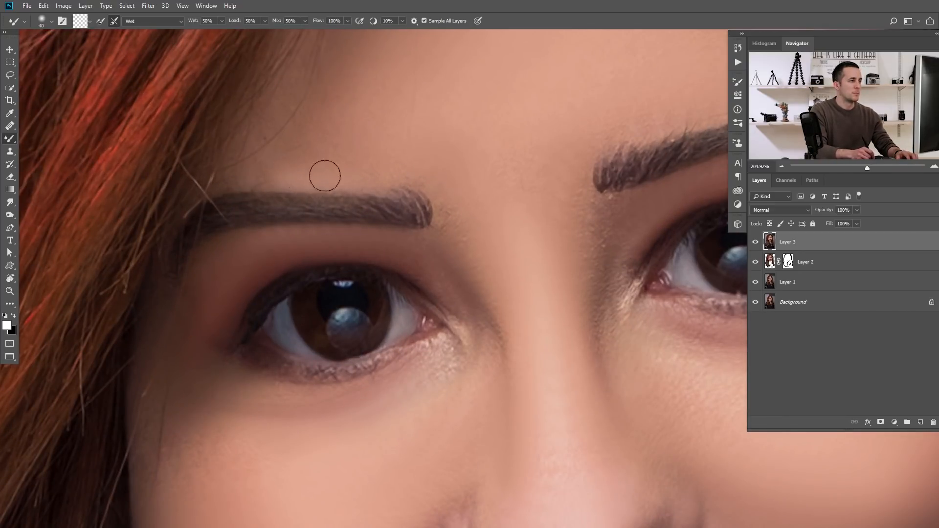
left_click_drag(257, 180, 301, 175)
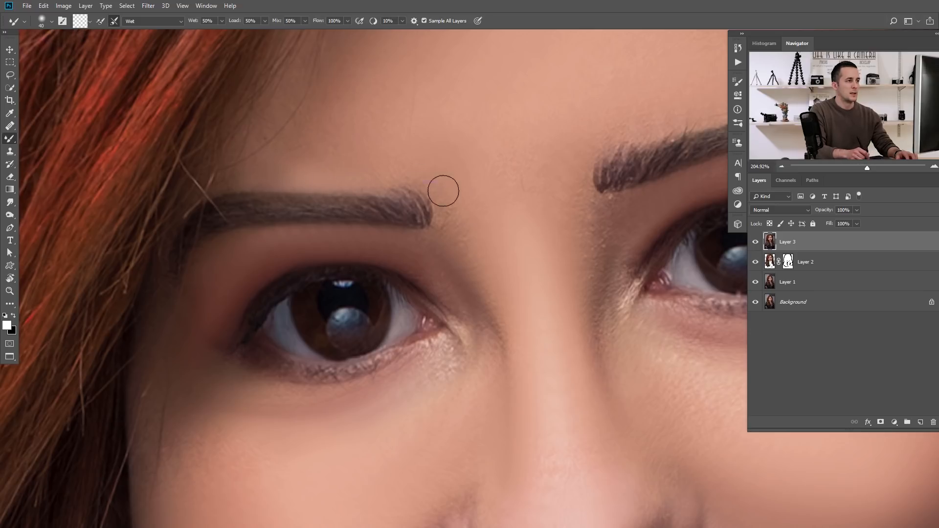
Step: Blend the remaining texture around the inner eyebrow ends and the sides of the nose bridge with a slightly larger Mixer Brush
mouse_move(600, 295)
left_mouse_down()
mouse_move(606, 347)
mouse_move(593, 336)
left_mouse_up()
left_click_drag(531, 287, 400, 183)
left_click_drag(493, 203, 518, 205)
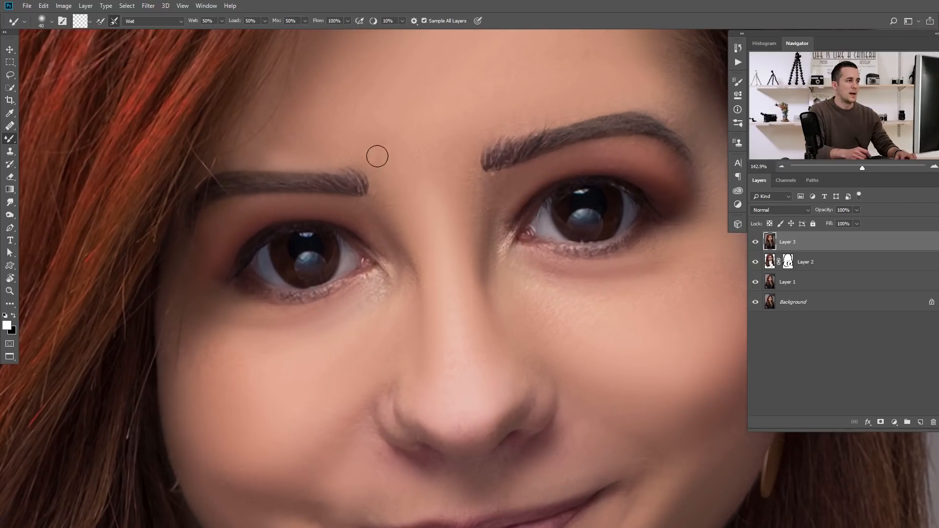
key("bracketright")
key("bracketright")
left_click_drag(383, 157, 408, 201)
key("bracketleft")
left_click_drag(473, 249, 429, 270)
left_click_drag(494, 318, 449, 292)
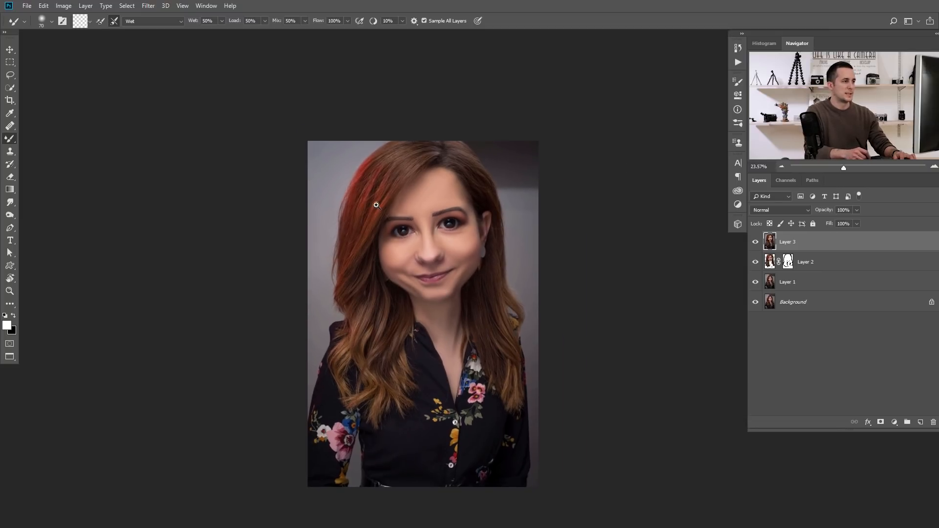
Step: Touch up the fine skin detail around the eyebrows with a size 30 Mixer Brush
left_click_drag(376, 205, 471, 230)
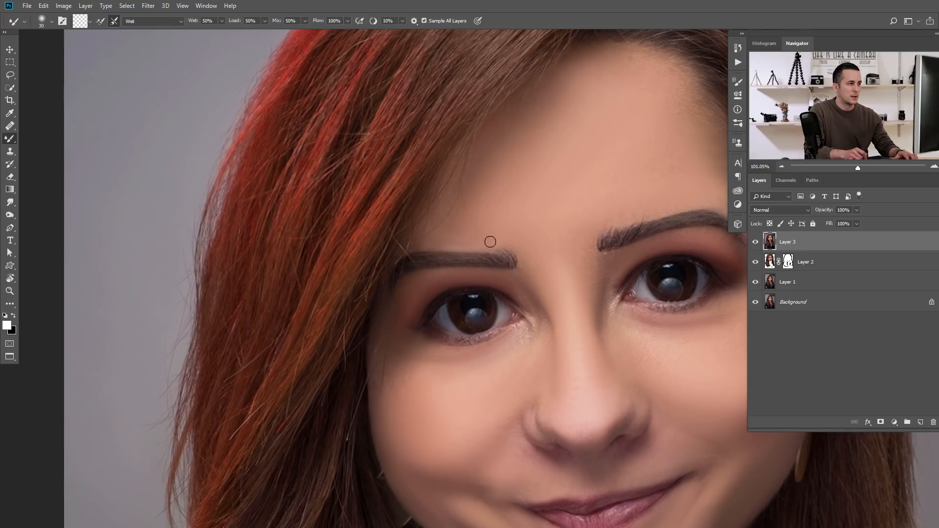
left_click_drag(533, 229, 403, 196)
left_click_drag(511, 274, 509, 245)
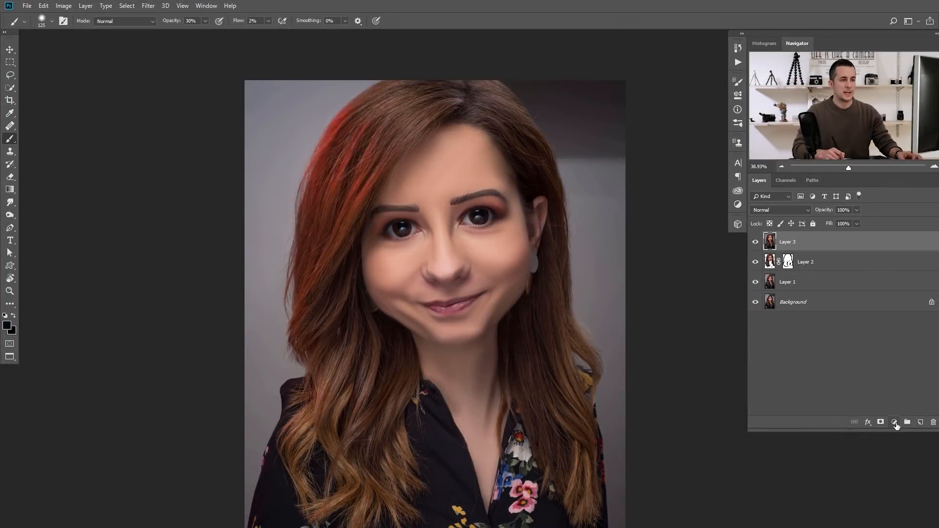
Step: Add a brightening Curves adjustment layer with input 74 and output 179, and invert its mask to black
left_click(896, 423)
left_click(879, 299)
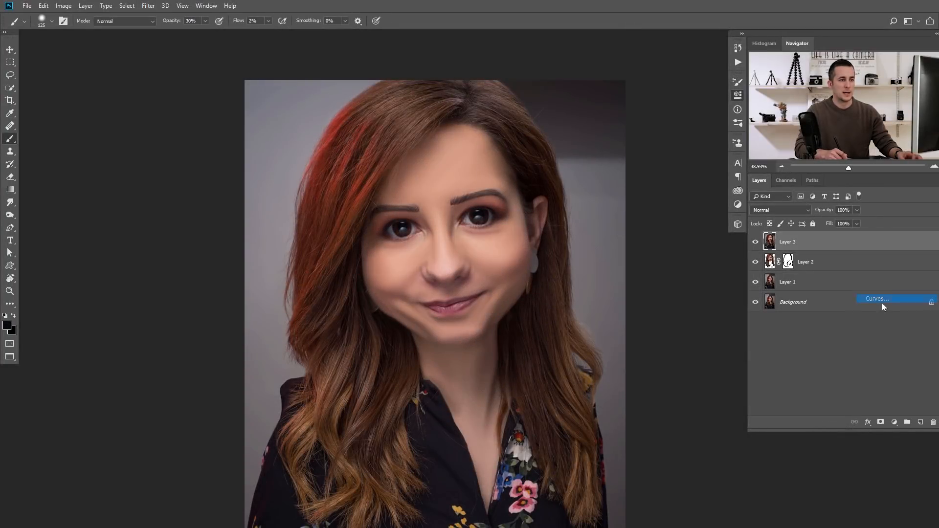
left_click_drag(659, 185, 636, 162)
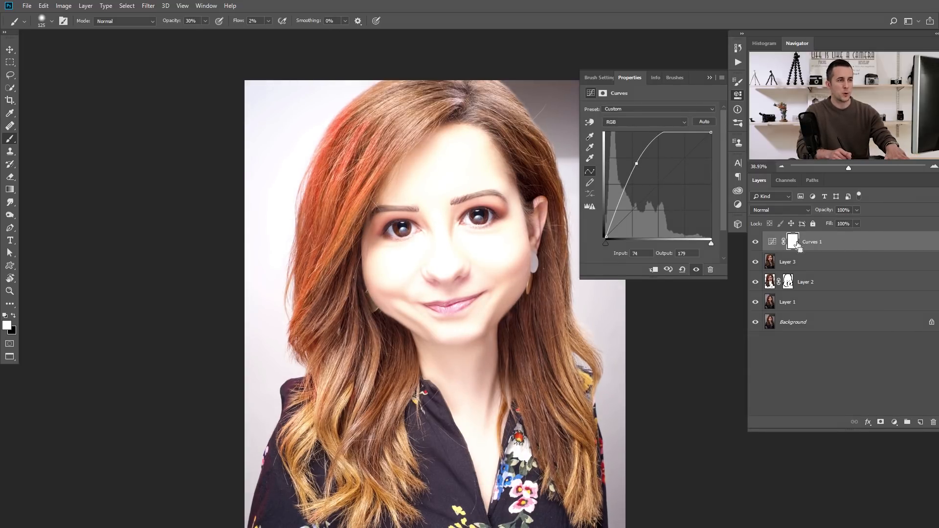
key("ctrl+i")
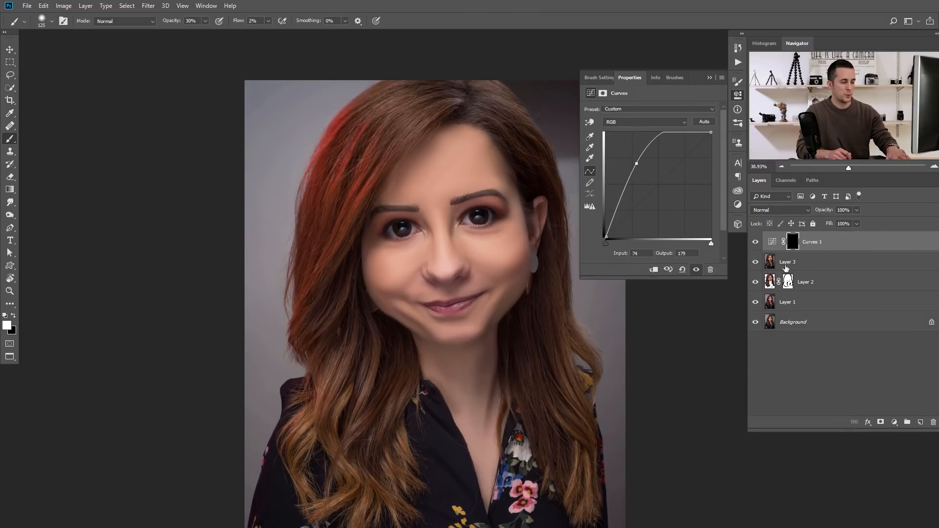
Step: Duplicate the Curves layer, bend the copy's curve down to darken, and rename the brightening layer D and the darkening copy B
key("ctrl+j")
left_click_drag(638, 164, 679, 199)
double_click(810, 262)
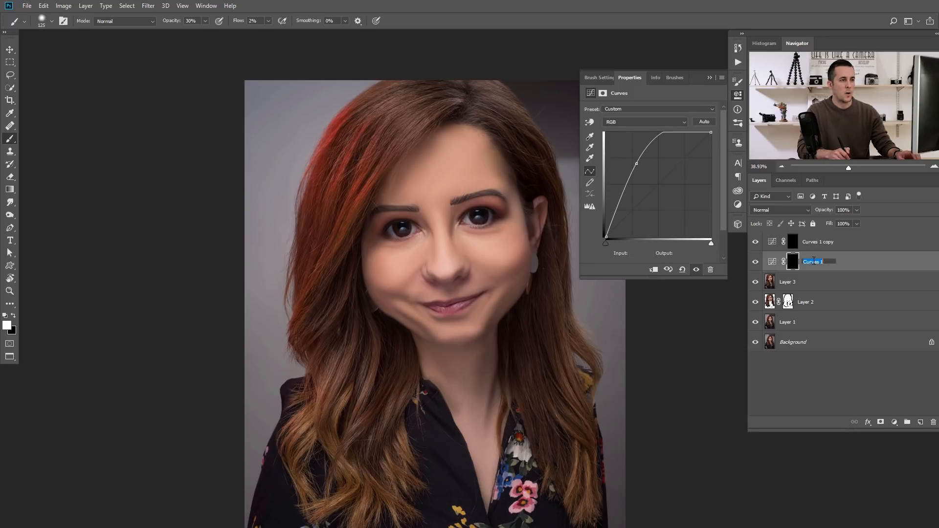
double_click(817, 243)
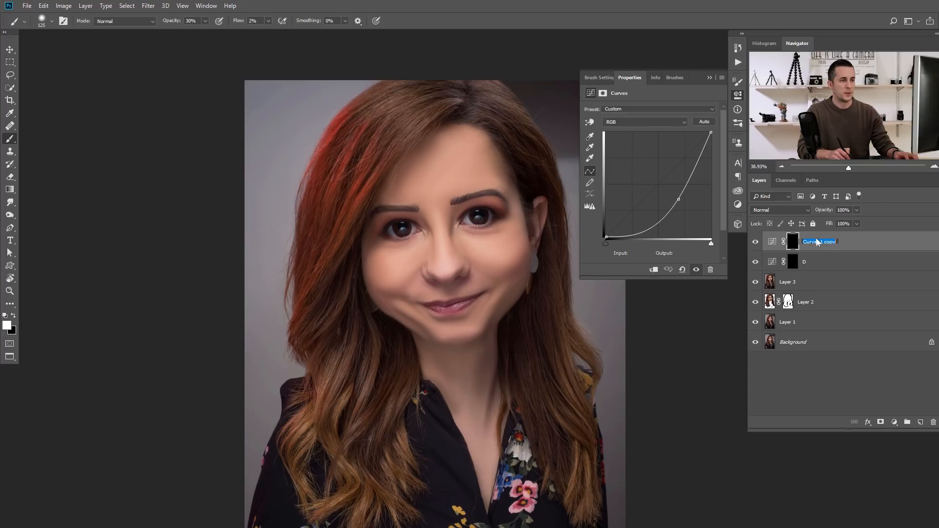
Step: Brighten the iris of the eye nearest the visible ear by painting white on the D mask at 30% opacity and 100% flow
left_click(793, 264)
left_click(707, 78)
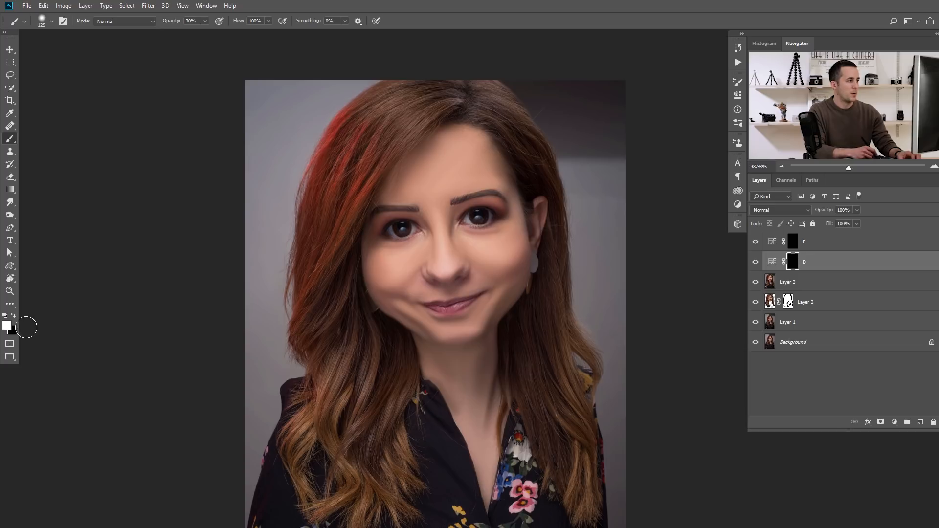
left_click_drag(463, 211, 513, 224)
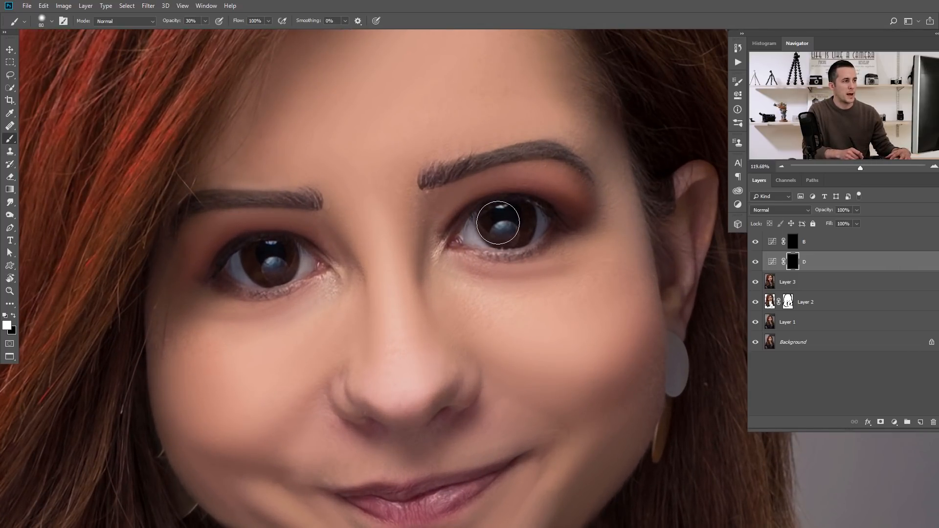
key("bracketleft")
key("bracketleft")
key("bracketleft")
key("bracketleft")
key("bracketleft")
mouse_move(518, 233)
left_mouse_down()
mouse_move(486, 225)
mouse_move(504, 241)
mouse_move(526, 221)
left_mouse_up()
key("bracketleft")
key("bracketleft")
key("bracketleft")
key("bracketleft")
key("bracketleft")
key("bracketleft")
key("bracketleft")
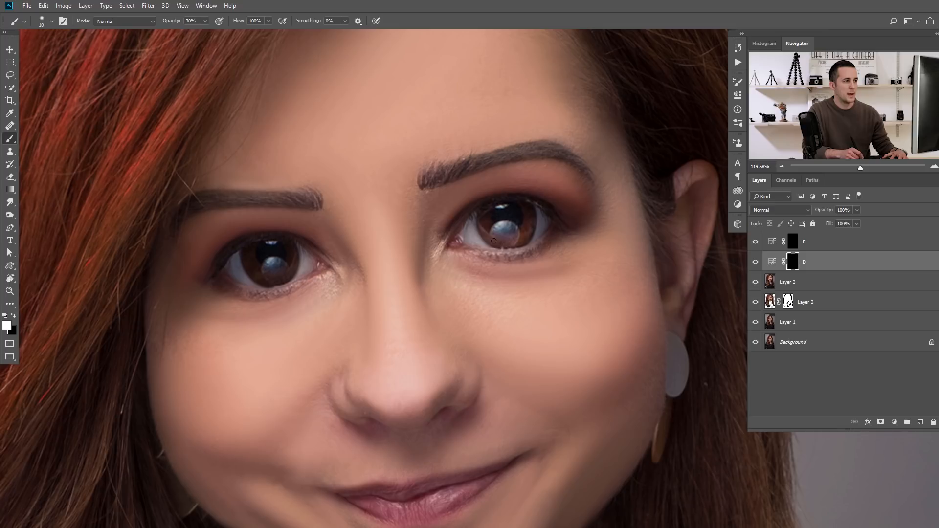
Step: Brighten the iris of the eye beside the red hair and add fine light detail to both irises with a size 10 brush
key("bracketright")
key("bracketright")
key("bracketright")
key("bracketright")
key("bracketright")
mouse_move(252, 258)
left_mouse_down()
mouse_move(260, 275)
mouse_move(289, 261)
mouse_move(276, 276)
mouse_move(250, 262)
mouse_move(276, 281)
mouse_move(290, 268)
mouse_move(250, 259)
left_mouse_up()
key("bracketleft")
key("bracketleft")
key("bracketleft")
key("bracketleft")
key("bracketleft")
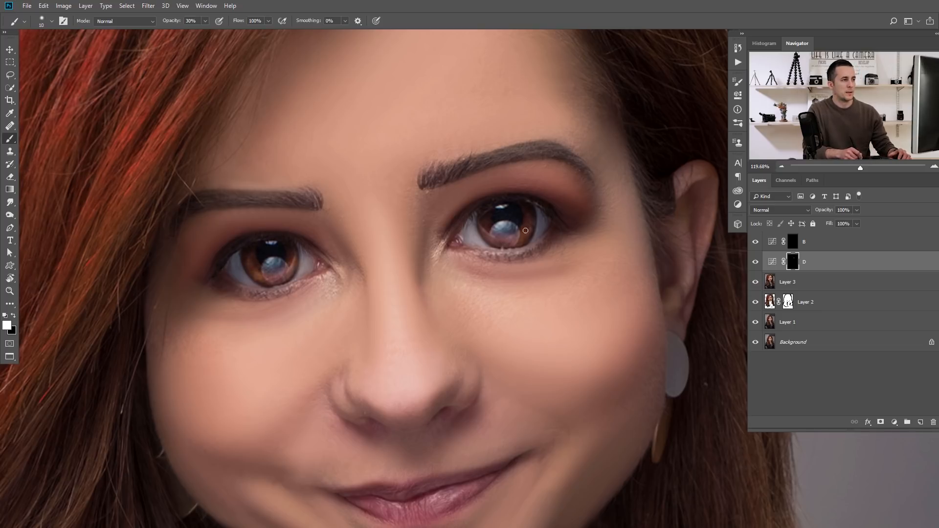
left_click_drag(506, 238, 491, 252)
Step: Refine the light in the lower irises and eye whites on the D mask with a size 25 brush at 20% opacity
key("x")
left_click_drag(331, 276, 342, 277)
key("2")
key("bracketright")
key("bracketright")
key("bracketright")
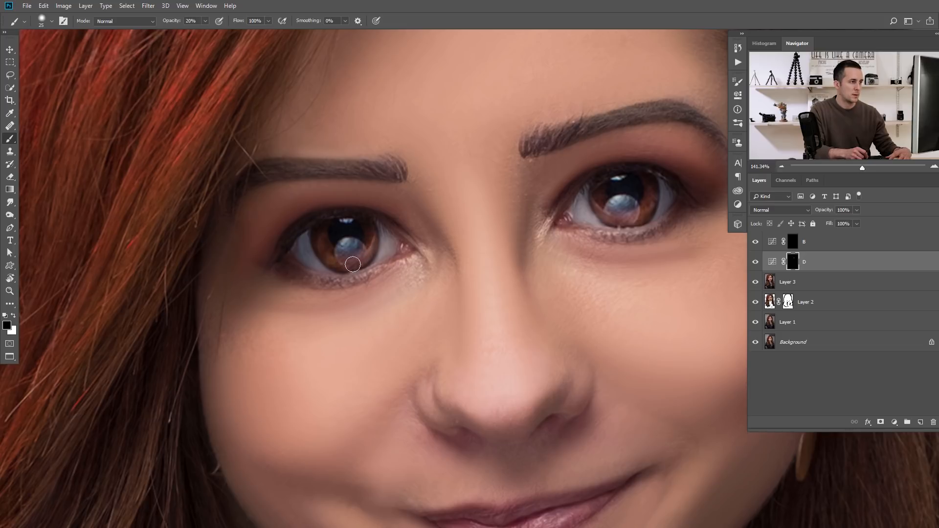
key("x")
mouse_move(334, 258)
left_mouse_down()
mouse_move(370, 254)
mouse_move(348, 291)
left_mouse_up()
left_click_drag(407, 286, 388, 292)
mouse_move(435, 247)
left_mouse_down()
mouse_move(467, 245)
mouse_move(476, 260)
left_mouse_up()
mouse_move(418, 262)
left_mouse_down()
mouse_move(451, 246)
mouse_move(388, 248)
left_mouse_up()
left_click_drag(629, 195, 562, 196)
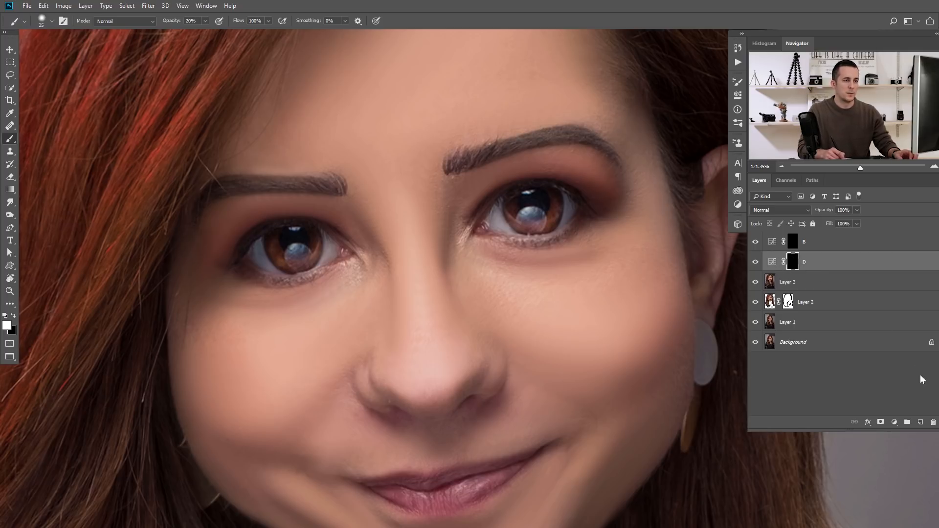
Step: On a new layer above Layer 3, cover the reflections in both pupils with sampled dark color using a size 15 brush at 100% opacity
left_click(917, 424)
key("x")
scroll(509, 211, "up", 2)
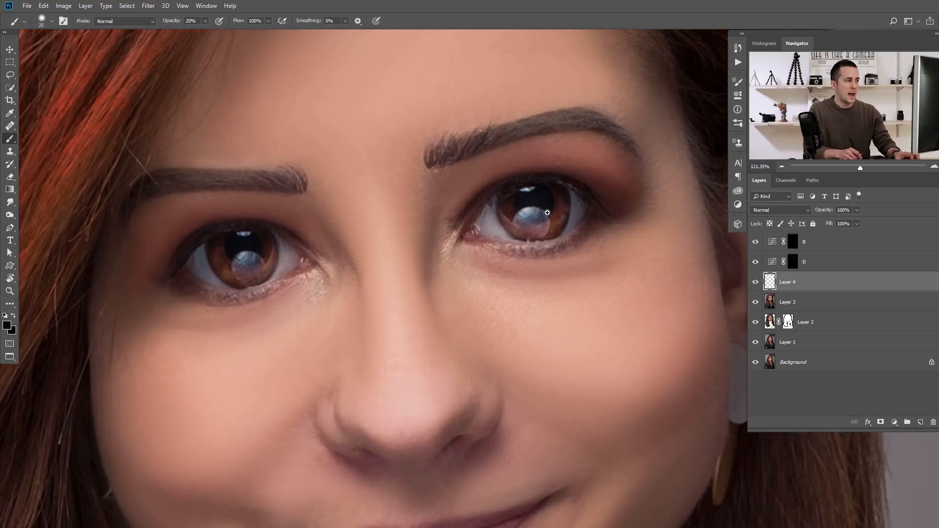
key("0")
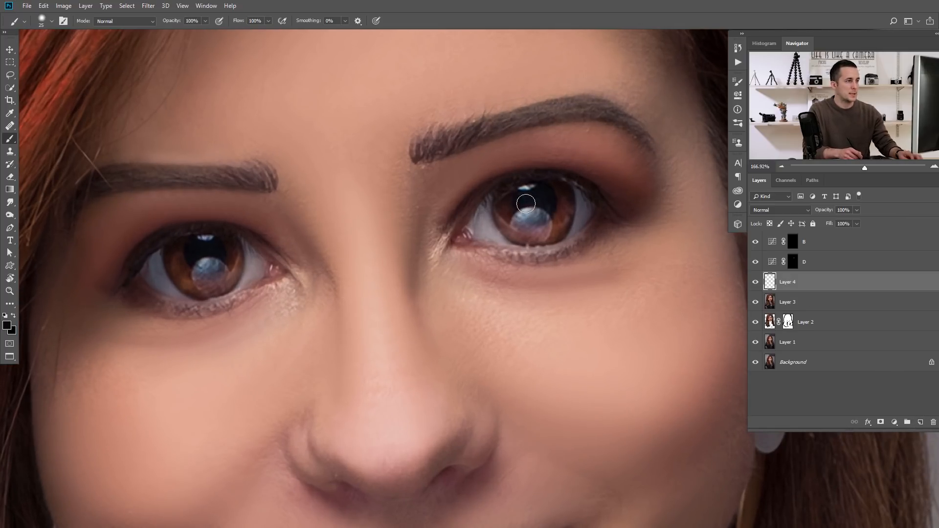
key("bracketleft")
scroll(538, 209, "up", 3)
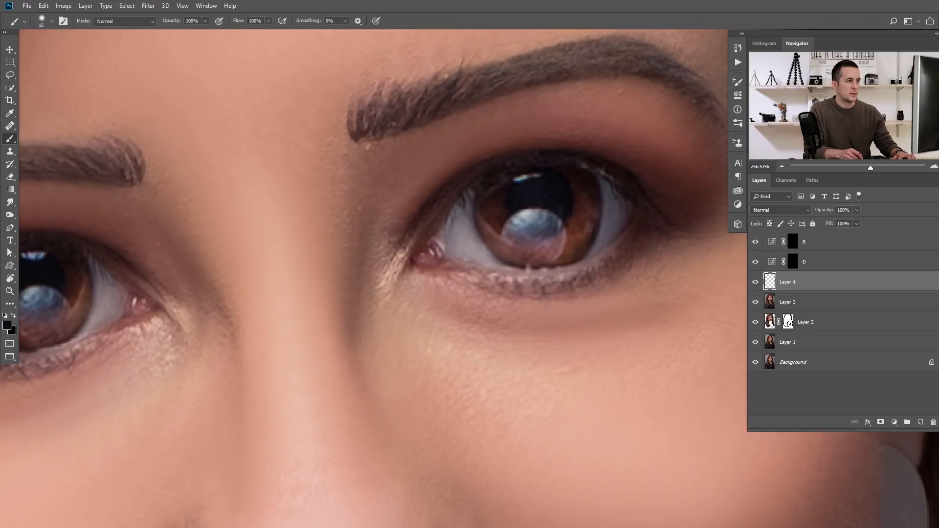
mouse_move(519, 214)
left_mouse_down()
mouse_move(553, 224)
mouse_move(559, 216)
mouse_move(527, 213)
mouse_move(563, 194)
mouse_move(541, 216)
mouse_move(546, 201)
mouse_move(552, 216)
mouse_move(522, 214)
mouse_move(540, 226)
mouse_move(559, 216)
mouse_move(551, 223)
mouse_move(531, 226)
mouse_move(526, 194)
left_mouse_up()
left_click(564, 190, "alt")
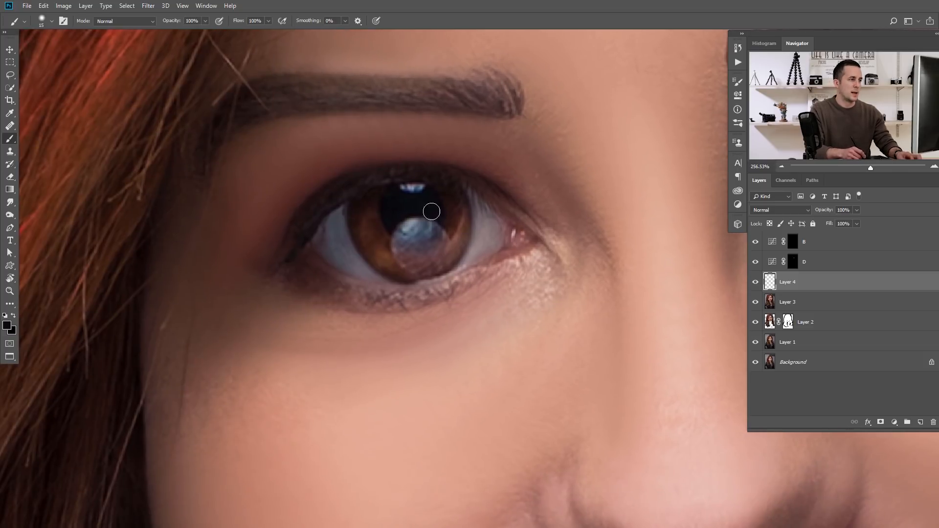
left_click(426, 210, "alt")
mouse_move(427, 210)
left_mouse_down()
mouse_move(412, 230)
mouse_move(417, 219)
mouse_move(396, 227)
mouse_move(431, 231)
mouse_move(396, 230)
mouse_move(424, 228)
mouse_move(429, 209)
mouse_move(409, 194)
mouse_move(419, 193)
mouse_move(402, 195)
mouse_move(421, 194)
left_mouse_up()
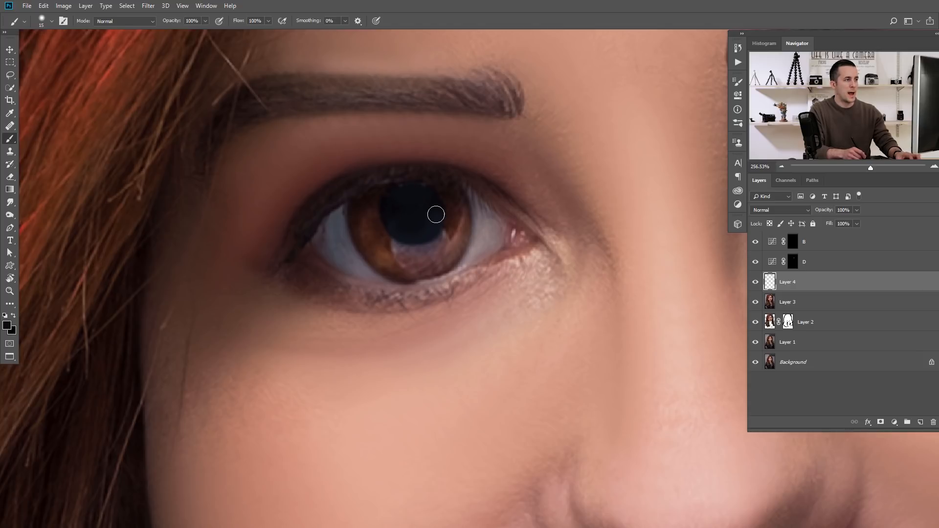
Step: Lower the opacity of the pupil retouching layer to 81% and compare the eyes with that layer hidden and shown
key("ctrl+0")
mouse_move(502, 221)
left_mouse_down()
mouse_move(484, 234)
mouse_move(520, 227)
left_mouse_up()
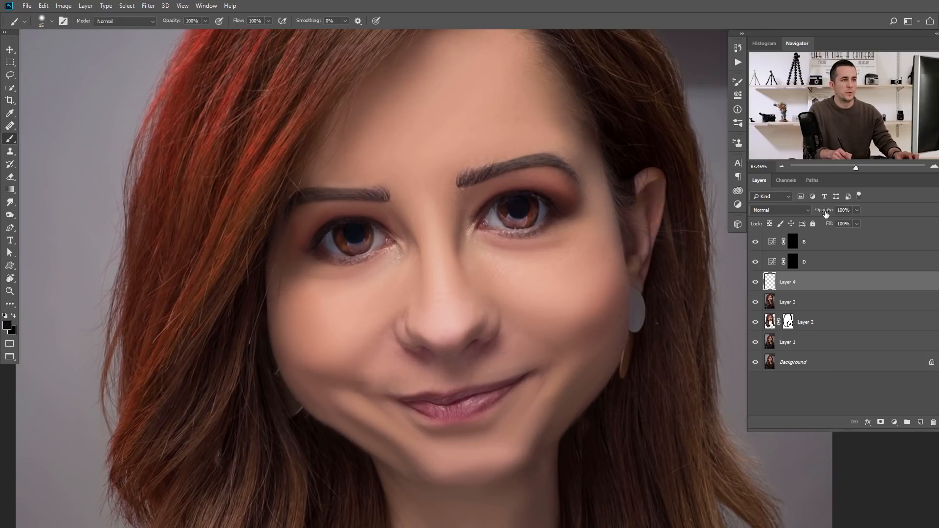
left_click_drag(825, 211, 817, 213)
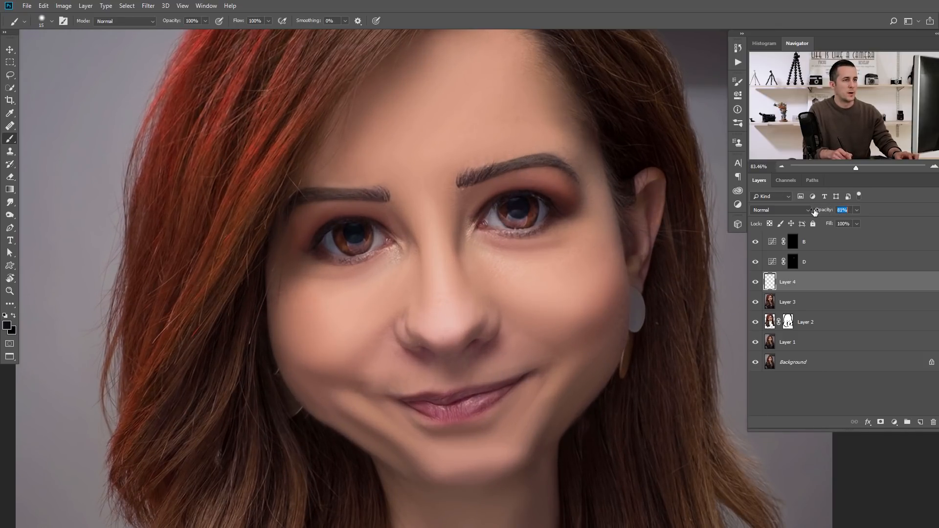
left_click_drag(533, 279, 412, 238)
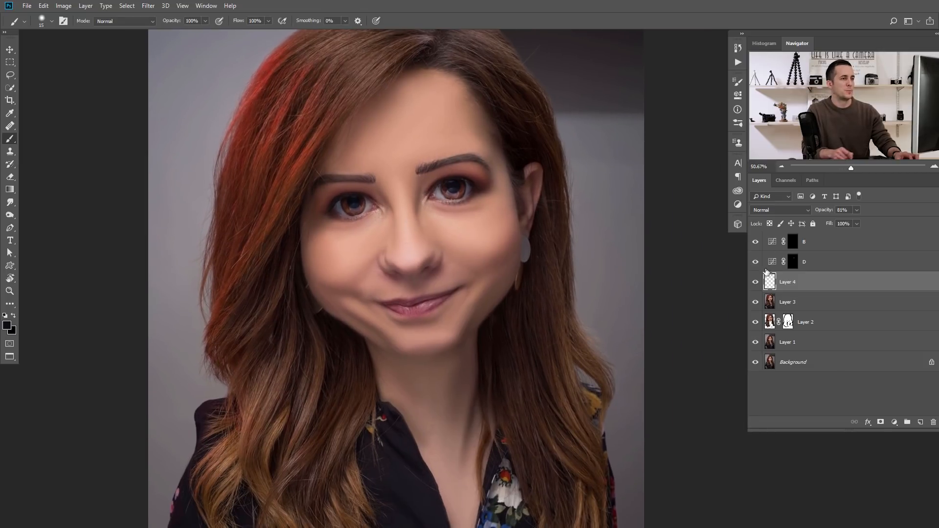
left_click(756, 283)
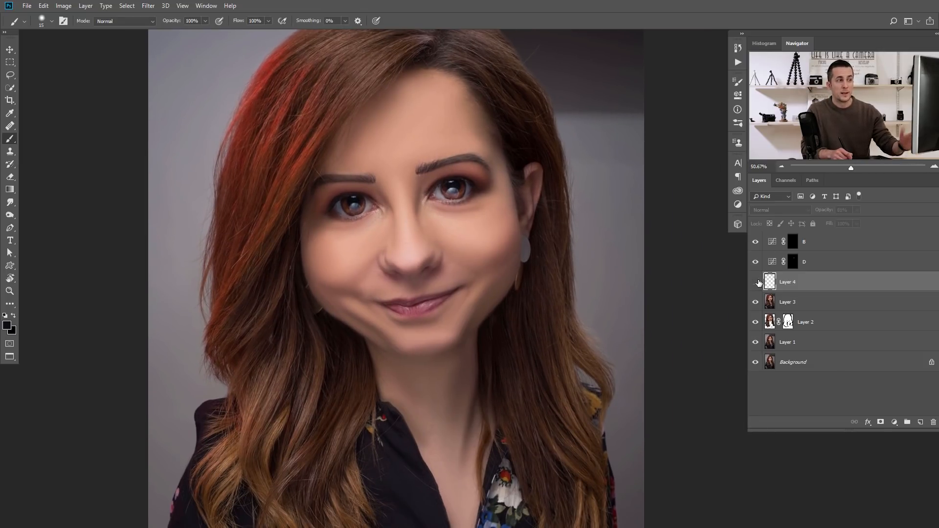
left_click(756, 283)
Step: Brighten the forehead and the cheek beside the red hair on the D mask with a size 250 brush at 30% opacity and 2% flow
scroll(455, 235, "down", 4)
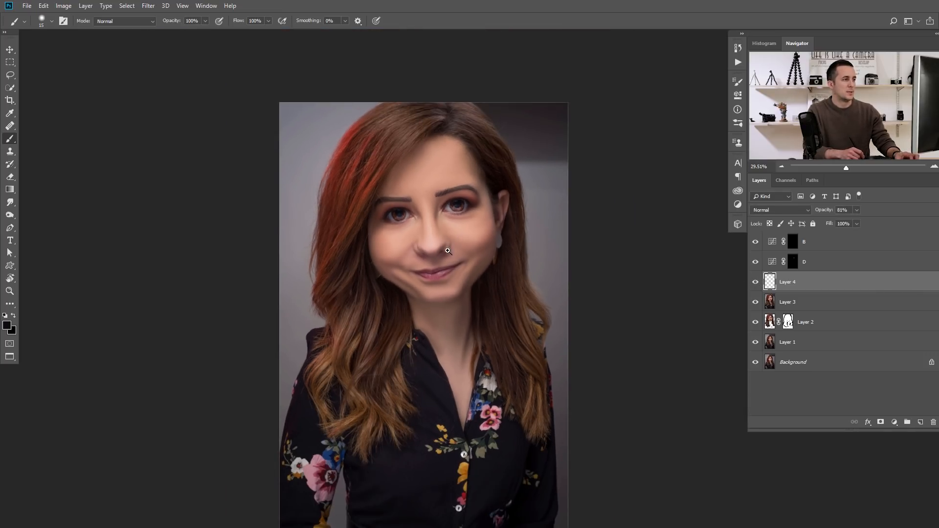
scroll(449, 212, "up", 5)
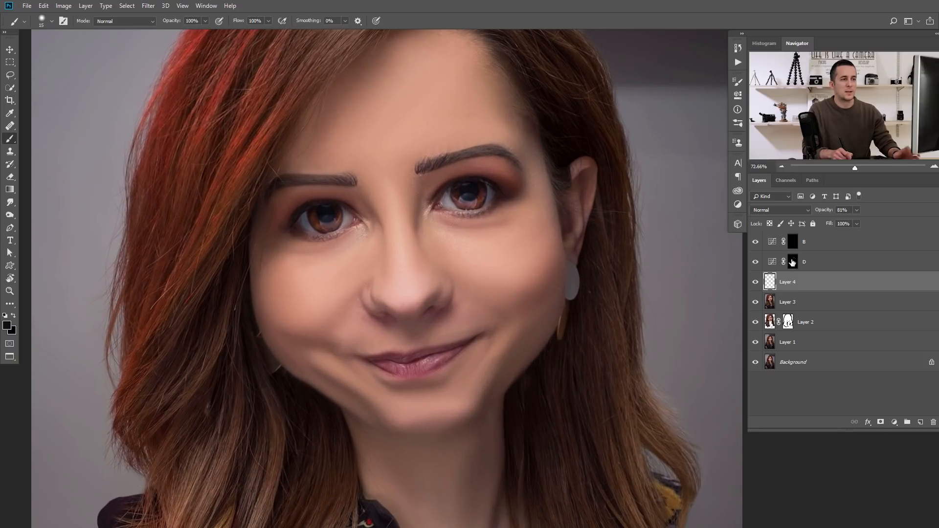
left_click(793, 263)
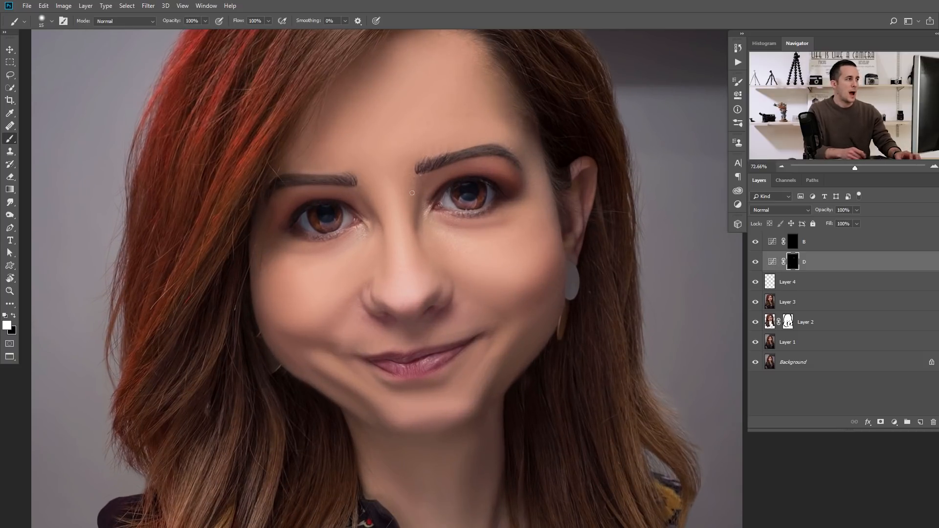
key("3")
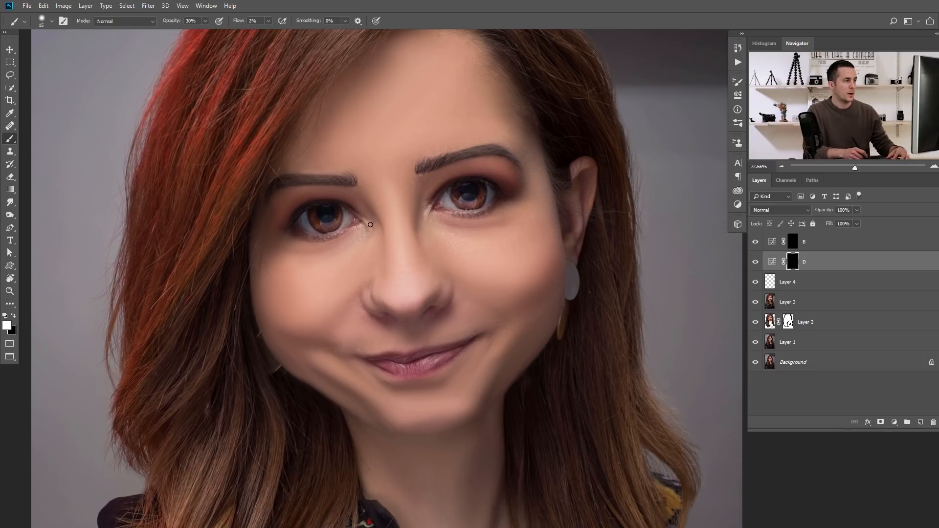
mouse_move(396, 226)
left_mouse_down()
mouse_move(345, 209)
mouse_move(419, 245)
mouse_move(421, 257)
left_mouse_up()
key("bracketright")
key("bracketright")
key("bracketright")
key("bracketright")
key("bracketright")
key("bracketright")
key("bracketright")
key("bracketright")
key("bracketright")
key("bracketright")
key("bracketright")
key("bracketright")
key("bracketright")
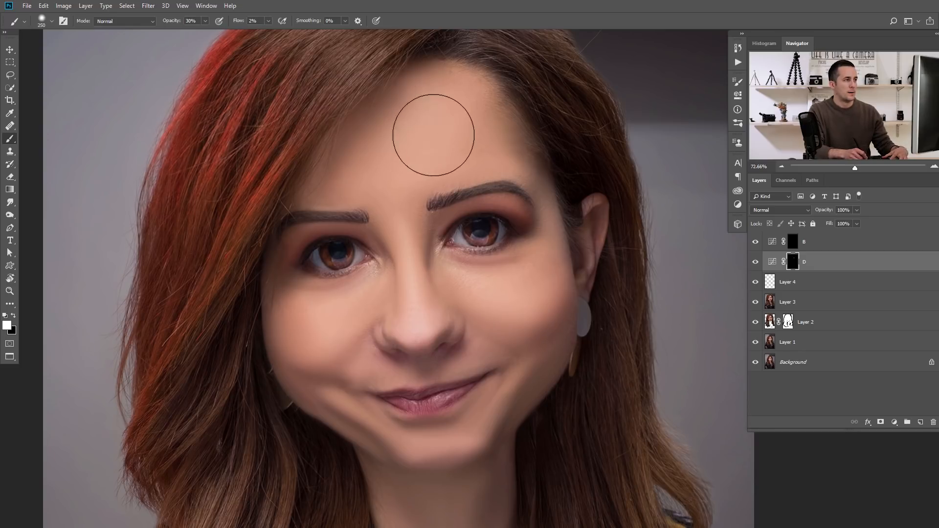
mouse_move(451, 119)
left_mouse_down()
mouse_move(426, 149)
mouse_move(450, 112)
mouse_move(430, 143)
mouse_move(405, 87)
left_mouse_up()
left_click_drag(309, 272, 297, 268)
Step: Brighten the cheek near the ear with a size 200 brush and the ridge of the nose with a size 70 brush
key("bracketleft")
key("bracketleft")
key("bracketleft")
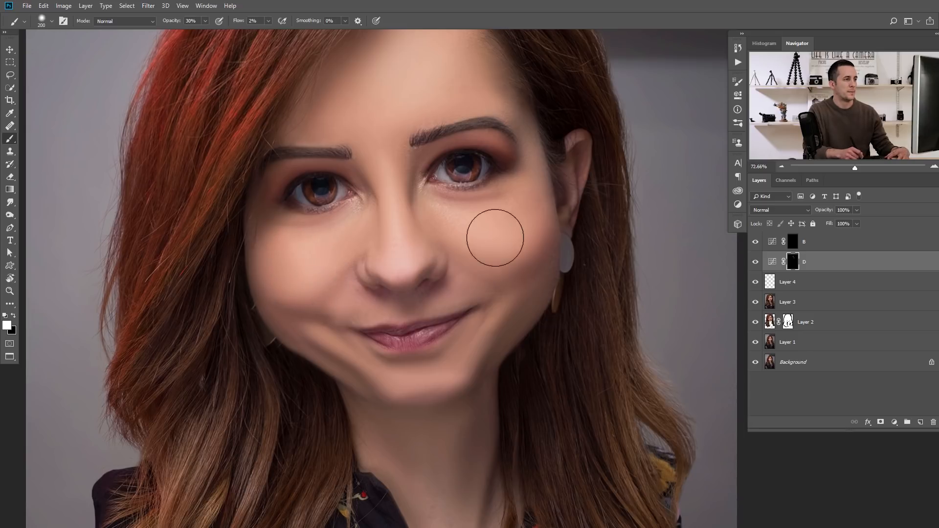
key("bracketleft")
key("bracketleft")
key("bracketleft")
key("bracketleft")
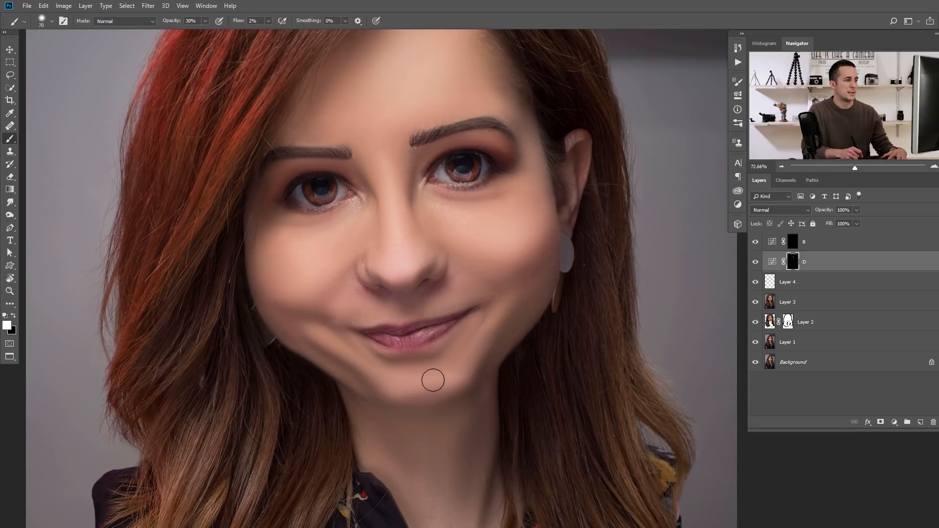
left_click_drag(402, 257, 385, 153)
key("bracketright")
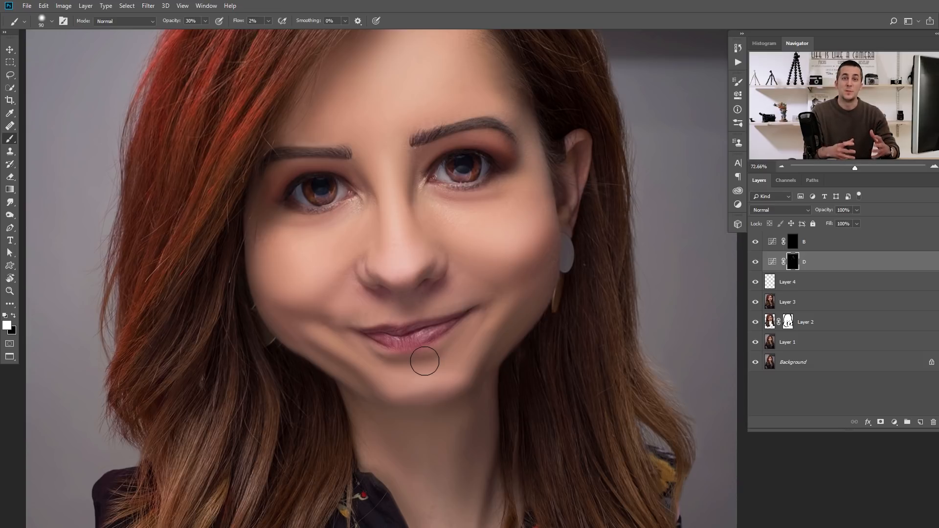
Step: Build up a stronger highlight in the middle of the forehead with a much larger brush on the D mask
key("space")
left_click_drag(454, 239, 489, 304)
key("bracketright")
key("bracketright")
key("bracketright")
key("bracketright")
key("bracketright")
key("bracketright")
key("bracketright")
left_click_drag(448, 135, 466, 116)
Step: Strengthen the highlights on both cheeks with a medium brush and touch up the chin with a size 20 brush
key("bracketleft")
key("bracketleft")
key("bracketleft")
key("bracketleft")
left_click_drag(529, 285, 539, 295)
left_click_drag(312, 333, 320, 340)
key("bracketleft")
key("bracketleft")
key("bracketleft")
key("bracketleft")
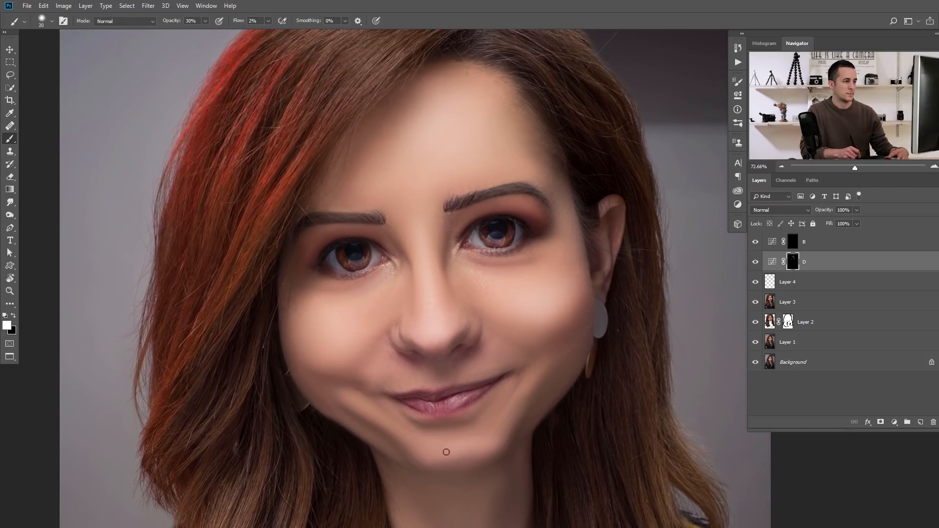
Step: Darken the forehead along the hairline with a size 80 brush and the side of the nose with size 25 on the B mask
key("alt+bracketright")
key("bracketleft")
key("bracketleft")
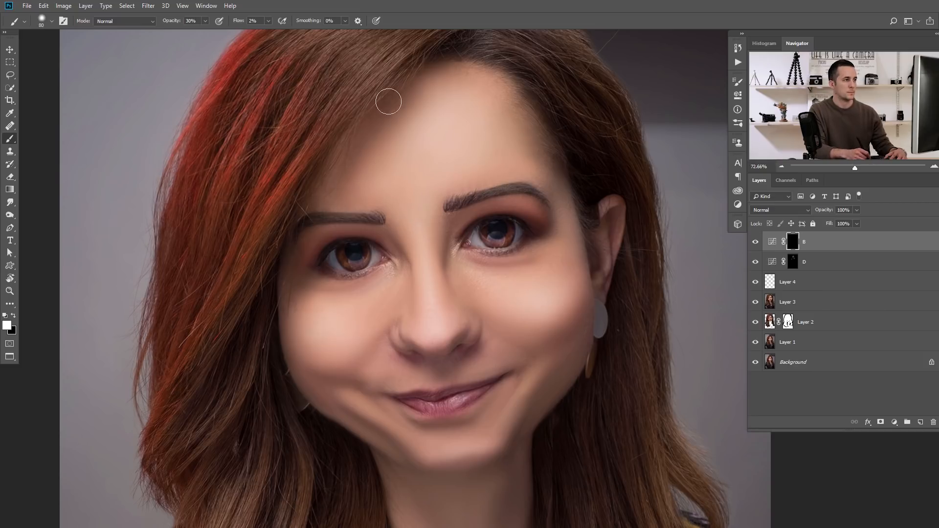
key("bracketleft")
key("bracketleft")
key("bracketleft")
key("bracketleft")
key("bracketleft")
key("bracketleft")
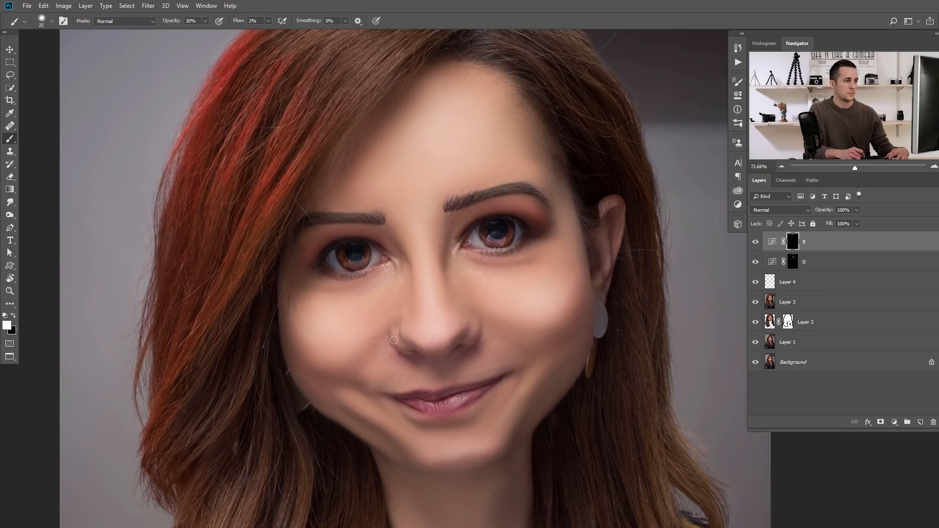
Step: Deepen the shadow at the temple in front of the ear on the B mask with a size 90 brush
key("bracketright")
key("bracketright")
key("bracketright")
key("bracketright")
key("bracketright")
key("bracketright")
key("bracketright")
key("bracketright")
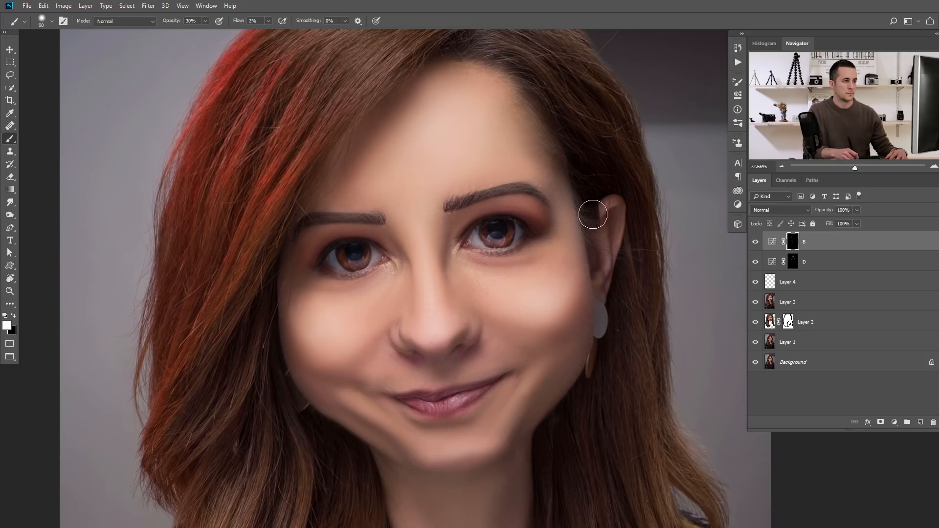
Step: Darken the fine lash line under the eye nearest the ear on the B mask with a very small brush
key("bracketleft")
key("bracketleft")
key("bracketleft")
key("bracketleft")
key("bracketleft")
key("bracketleft")
key("bracketleft")
key("bracketleft")
key("bracketleft")
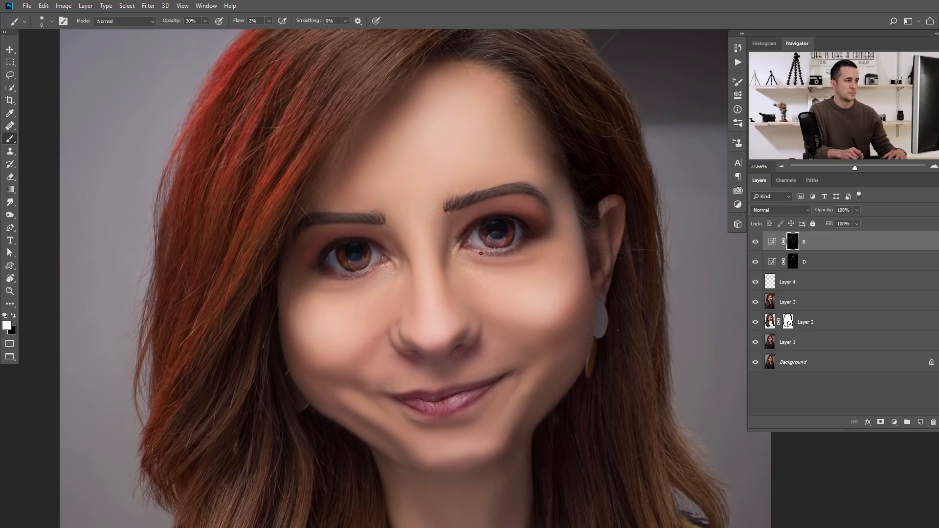
Step: Shade the outer edge of the cheek beside the ear and earring on the B mask with a size 70 brush
scroll(413, 308, "down", 3)
key("bracketright")
key("bracketright")
key("bracketright")
key("bracketright")
key("bracketright")
key("bracketright")
key("bracketright")
key("bracketright")
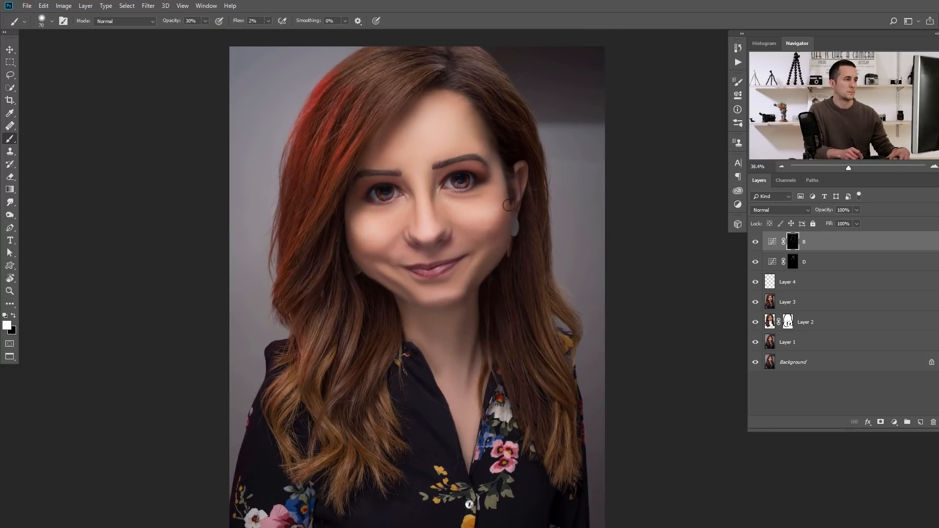
Step: Refine the small highlights around the mouth on the D mask with a size 15 brush at 30% opacity
key("bracketleft")
key("bracketleft")
key("bracketleft")
key("bracketleft")
key("bracketleft")
key("bracketleft")
key("bracketleft")
key("bracketleft")
key("bracketleft")
key("bracketleft")
key("bracketleft")
key("bracketleft")
scroll(398, 249, "up", 3)
key("alt+bracketleft")
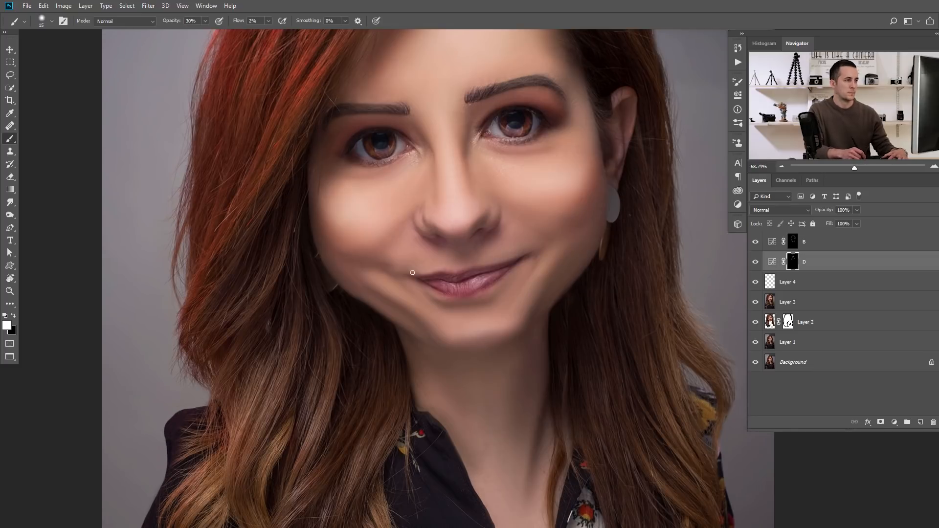
scroll(520, 234, "down", 4)
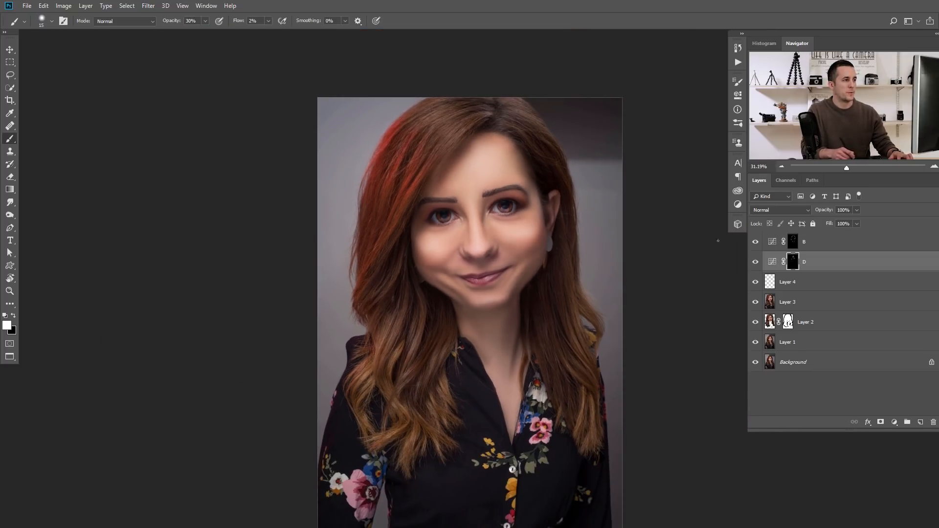
Step: Compare the portrait with and without the B and D dodge and burn layers
left_click_drag(757, 245, 759, 261)
left_click(757, 262)
left_click(757, 261)
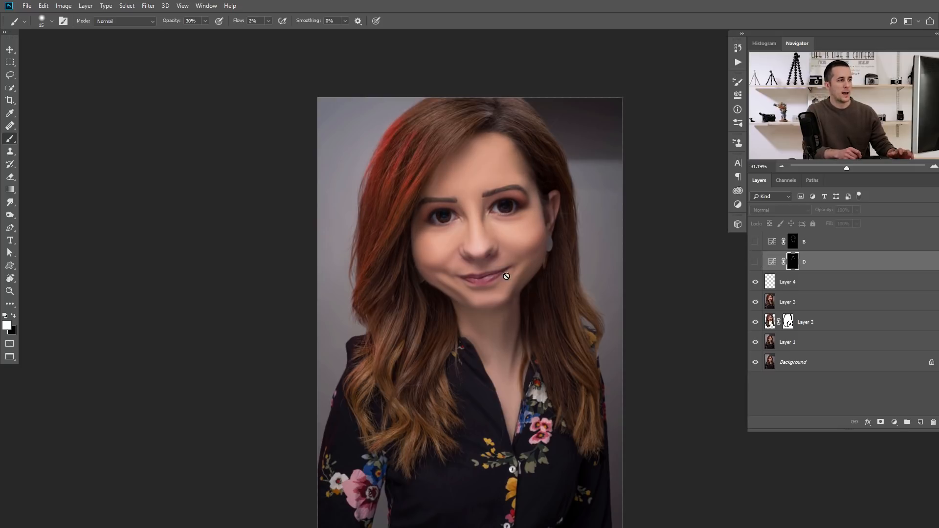
left_click(757, 262)
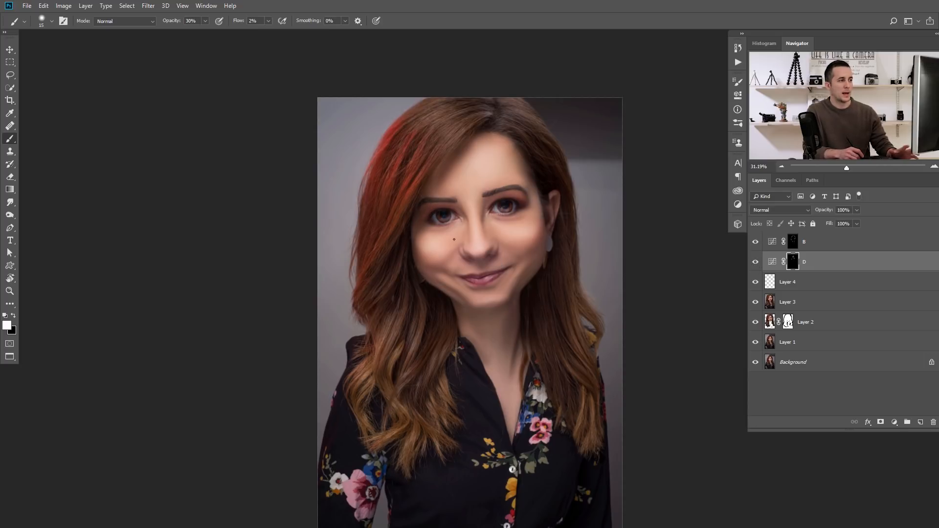
left_click_drag(756, 243, 753, 265)
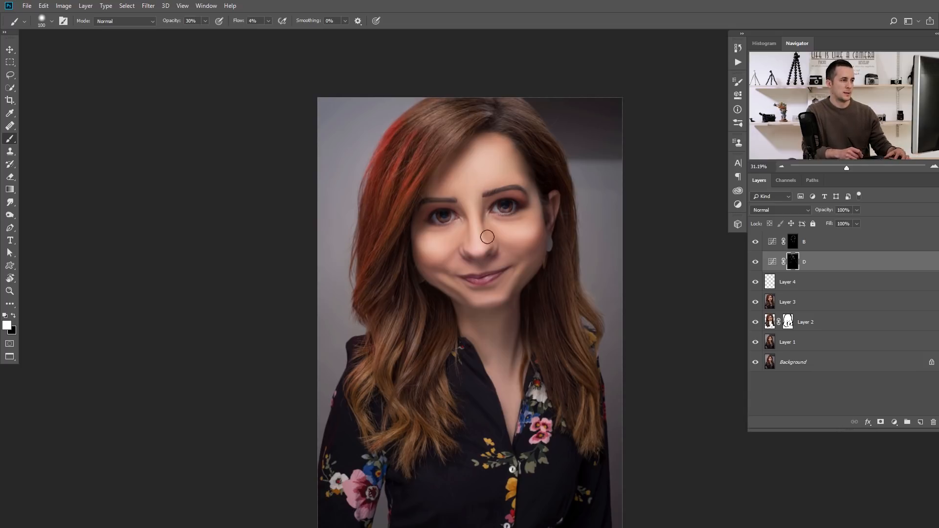
Step: Stamp all visible layers into a new merged layer above the B layer
mouse_move(522, 240)
left_mouse_down()
mouse_move(505, 250)
mouse_move(461, 237)
mouse_move(521, 241)
left_mouse_up()
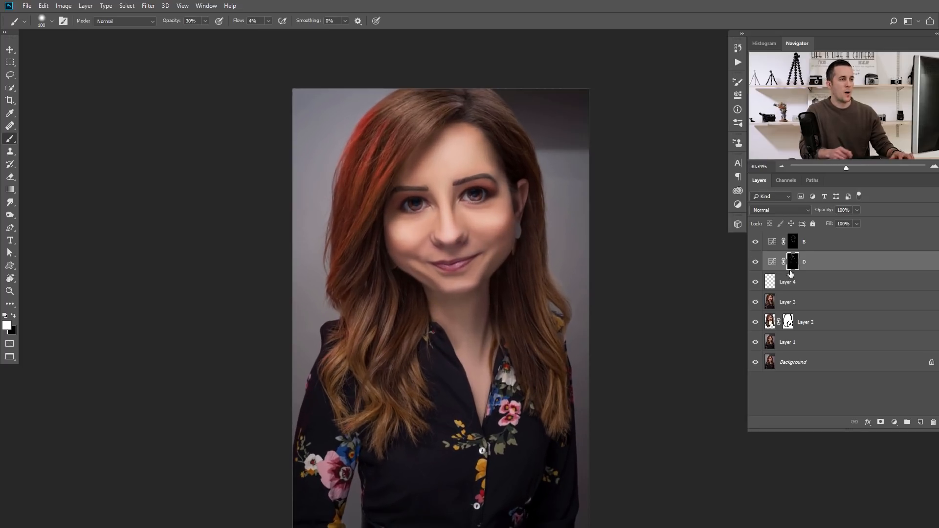
left_click(774, 247)
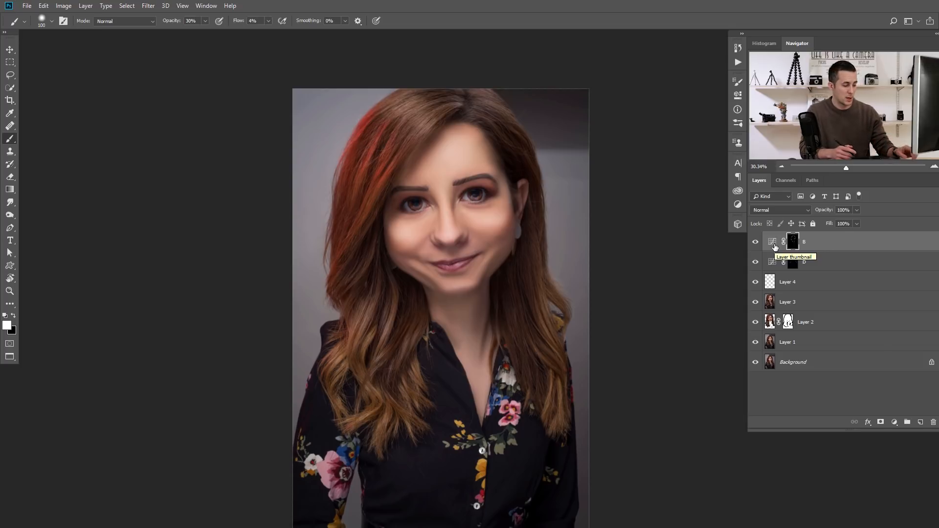
key("ctrl+shift+alt+e")
Step: Smooth the red hair strands beside the face with a size 200 Mixer Brush, following the direction of the hair
left_click_drag(409, 150, 421, 185)
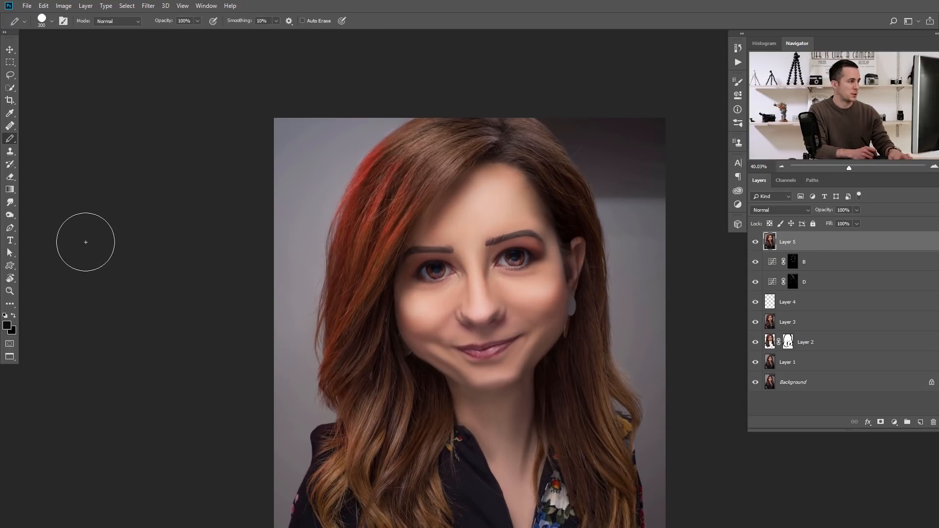
key("shift+b")
left_click_drag(424, 160, 480, 145)
key("bracketright")
key("bracketright")
key("bracketright")
key("bracketright")
key("bracketright")
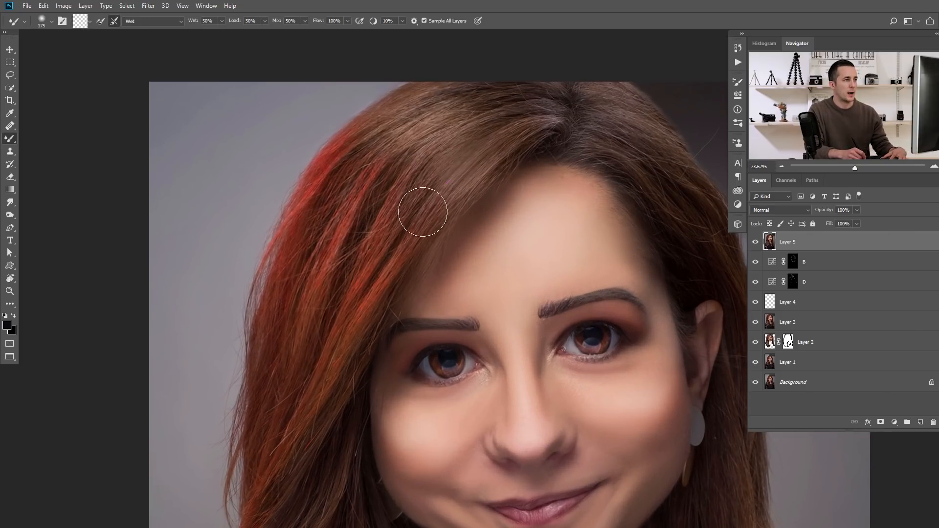
key("bracketright")
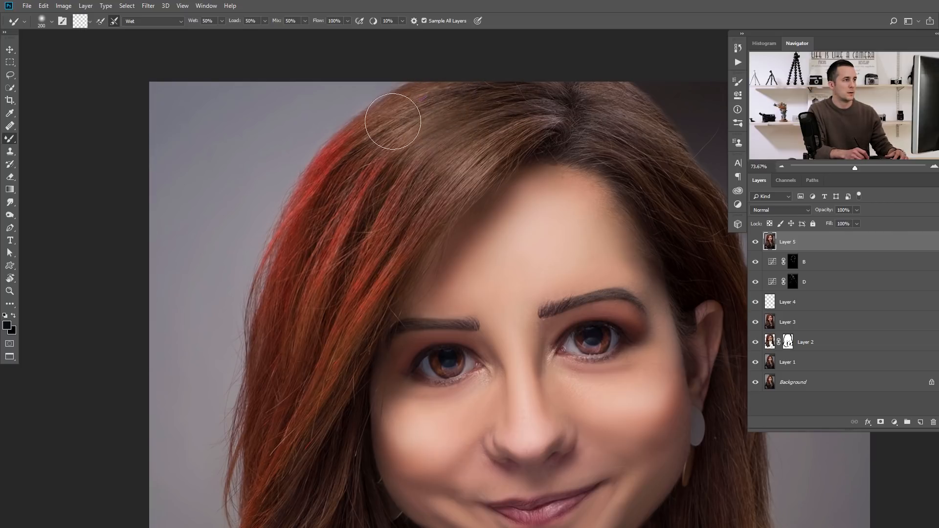
left_click_drag(362, 193, 273, 388)
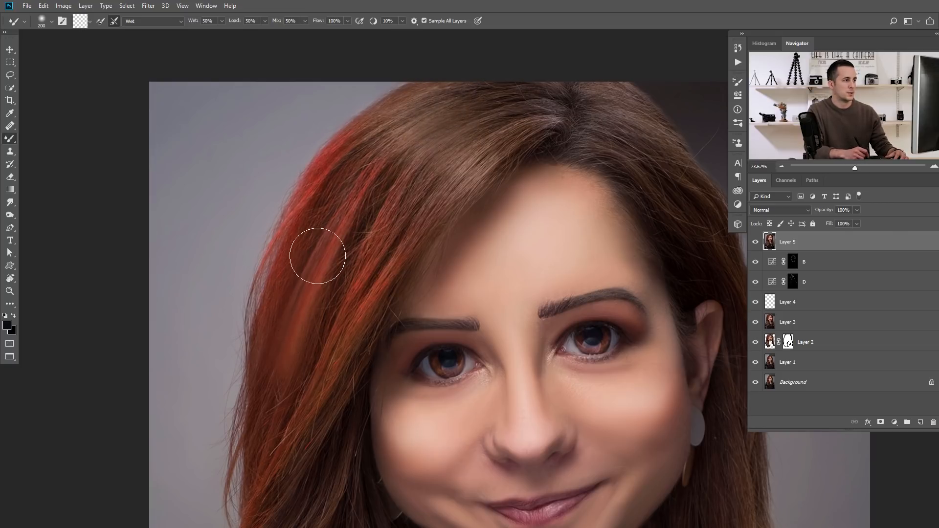
left_click_drag(321, 367, 315, 298)
left_click_drag(277, 364, 275, 279)
left_click_drag(268, 242, 254, 386)
mouse_move(329, 204)
left_mouse_down()
mouse_move(250, 425)
mouse_move(291, 277)
left_mouse_up()
left_click_drag(328, 168, 280, 329)
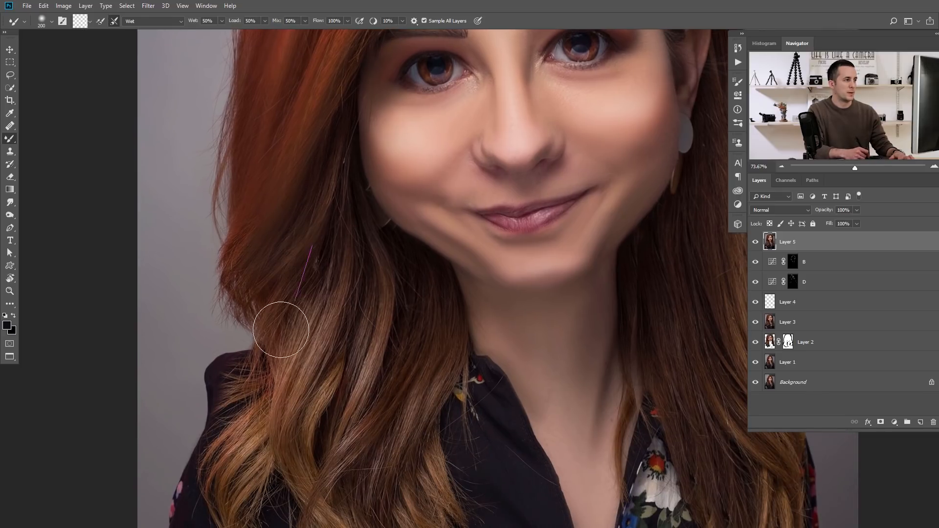
Step: Blend the brown and golden waves below the red strands into soft locks with the size 200 Mixer Brush
left_click_drag(346, 304, 309, 360)
left_click_drag(319, 293, 297, 452)
left_click_drag(303, 332, 311, 249)
left_click_drag(379, 203, 355, 376)
left_click_drag(428, 246, 407, 373)
left_click_drag(417, 318, 398, 478)
left_click_drag(417, 413, 458, 500)
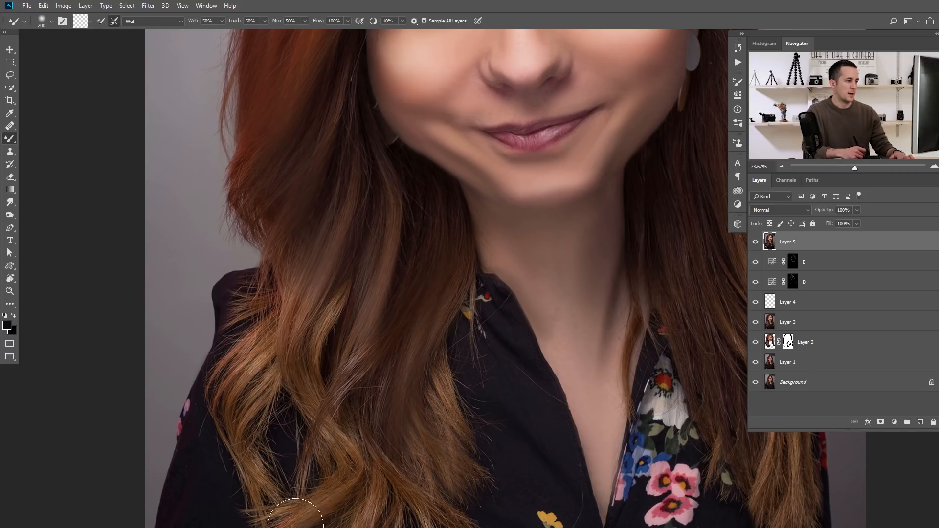
left_click_drag(281, 318, 248, 486)
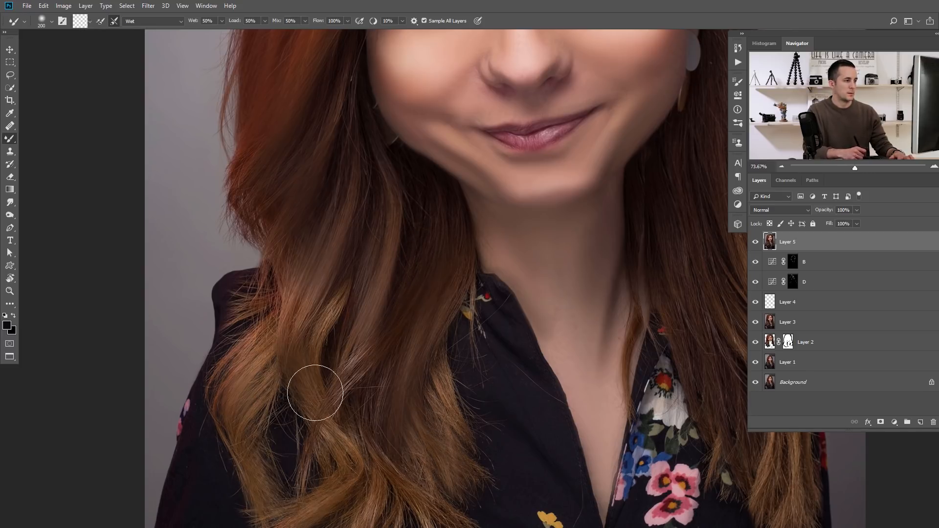
Step: Smooth the hair on the ear side, from the parting down to the shoulder, with a size 175 Mixer Brush
left_click_drag(387, 274, 98, 448)
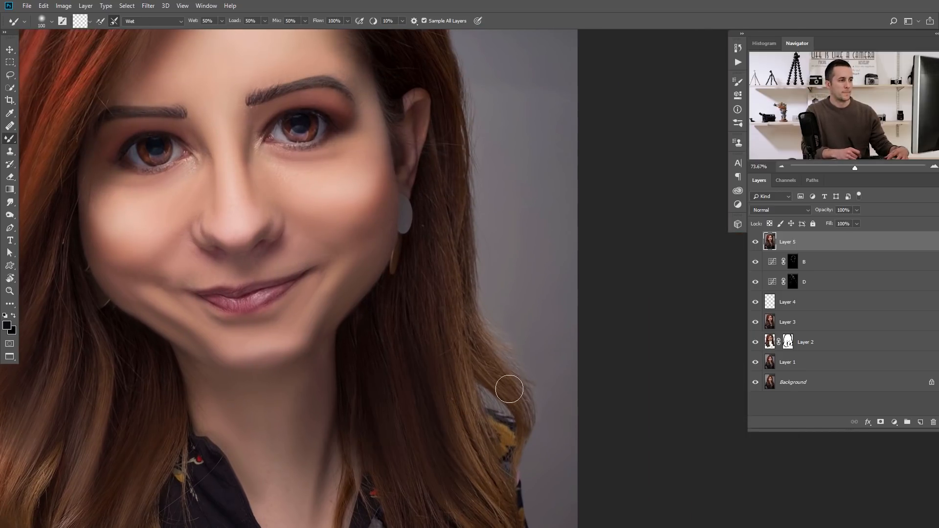
key("bracketleft")
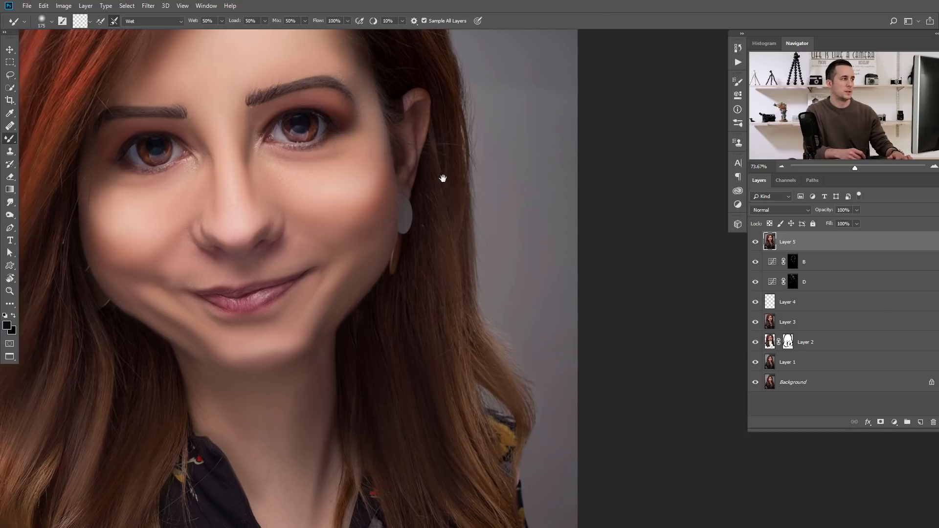
left_click_drag(440, 178, 499, 266)
left_click_drag(410, 102, 473, 151)
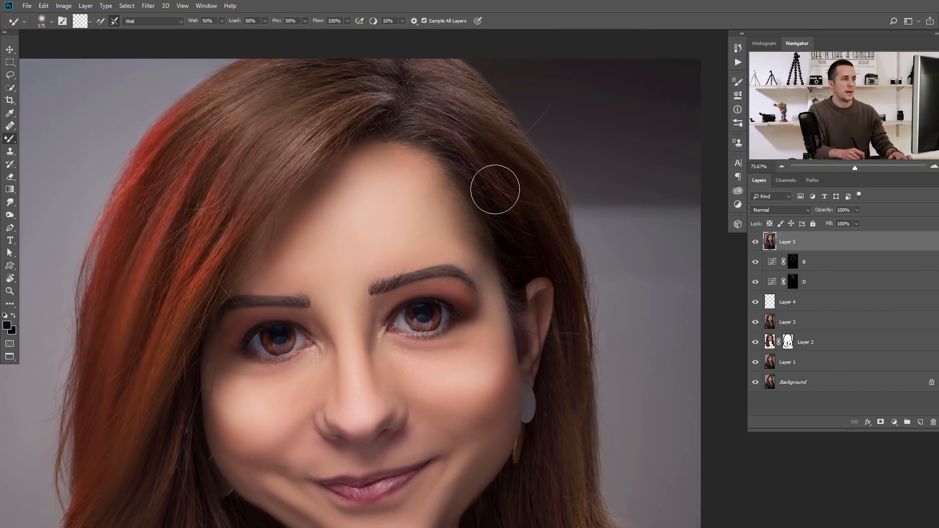
mouse_move(447, 103)
left_mouse_down()
mouse_move(510, 178)
mouse_move(579, 295)
left_mouse_up()
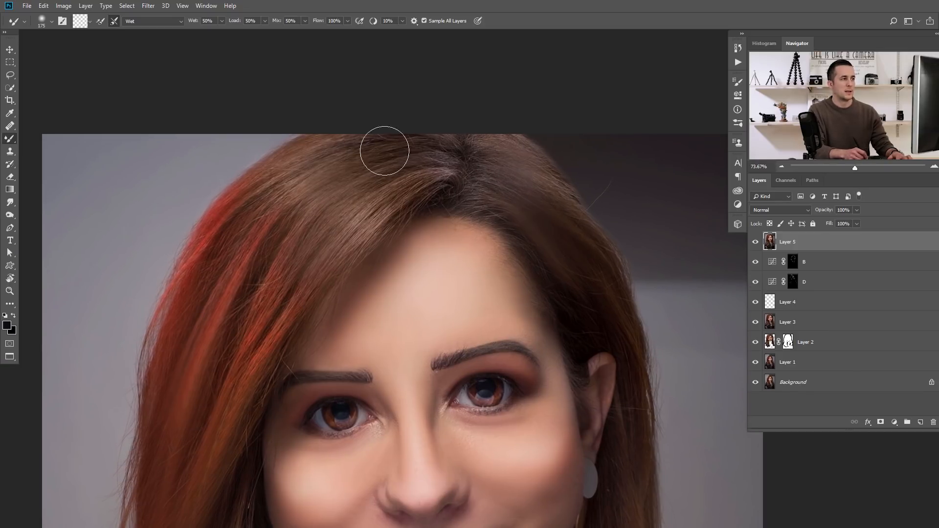
Step: Smooth the remaining strands at the crown and the lower ends of the hair on both sides with the Mixer Brush
left_click_drag(412, 261, 363, 267)
left_click_drag(393, 337, 382, 227)
left_click_drag(350, 306, 373, 303)
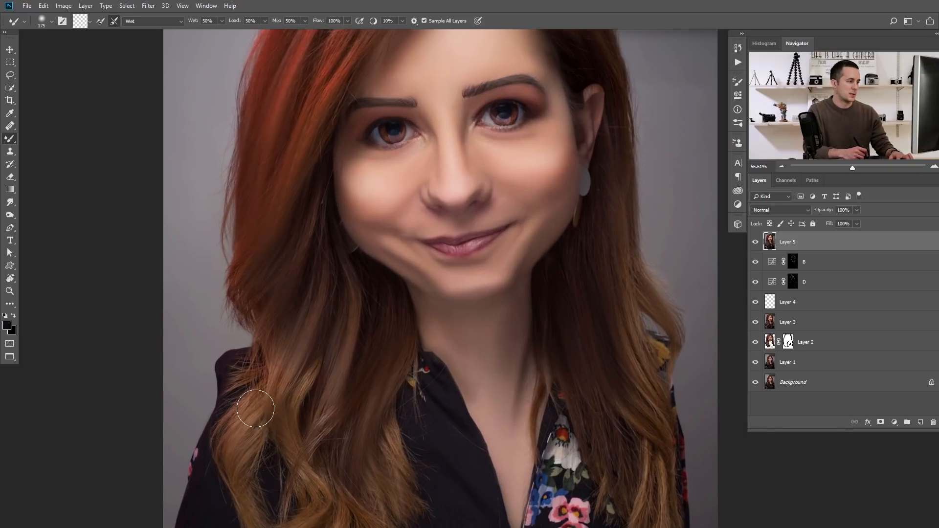
left_click_drag(430, 374, 403, 385)
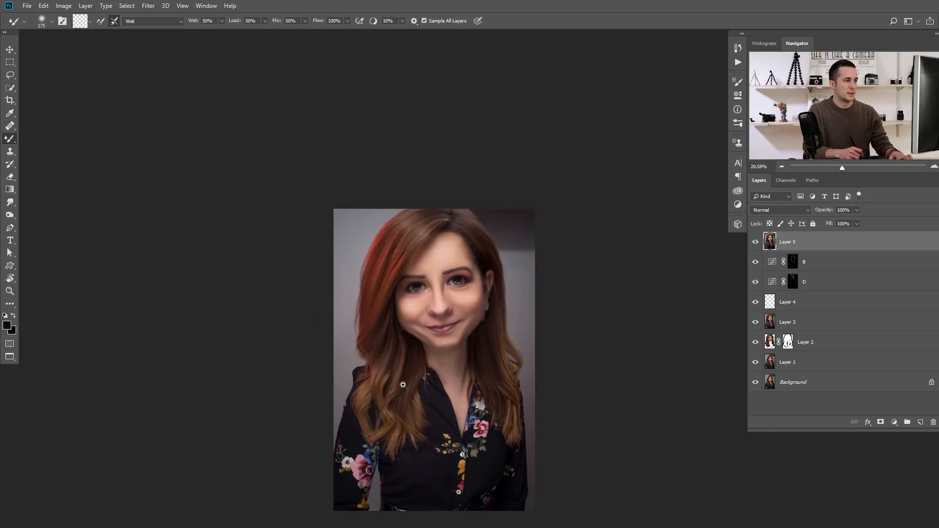
left_click_drag(467, 312, 520, 309)
left_click_drag(507, 358, 520, 288)
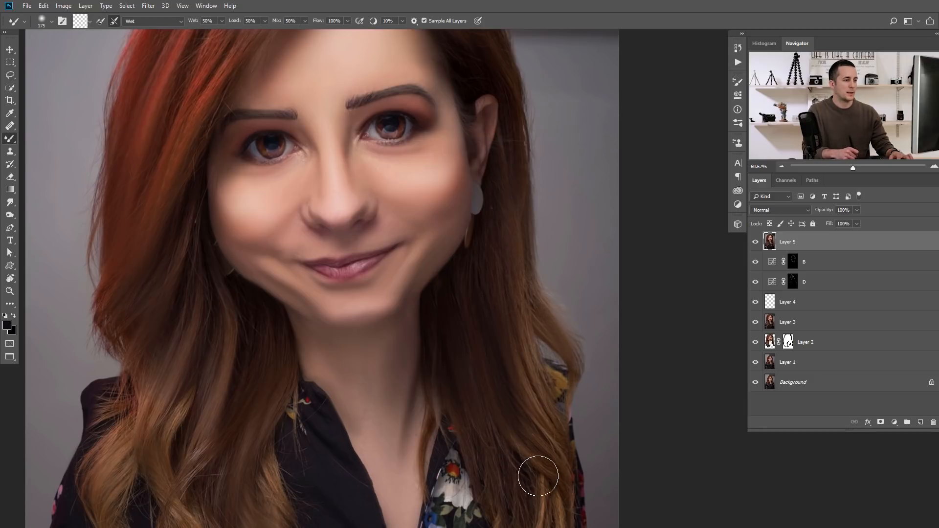
left_click_drag(480, 357, 445, 365)
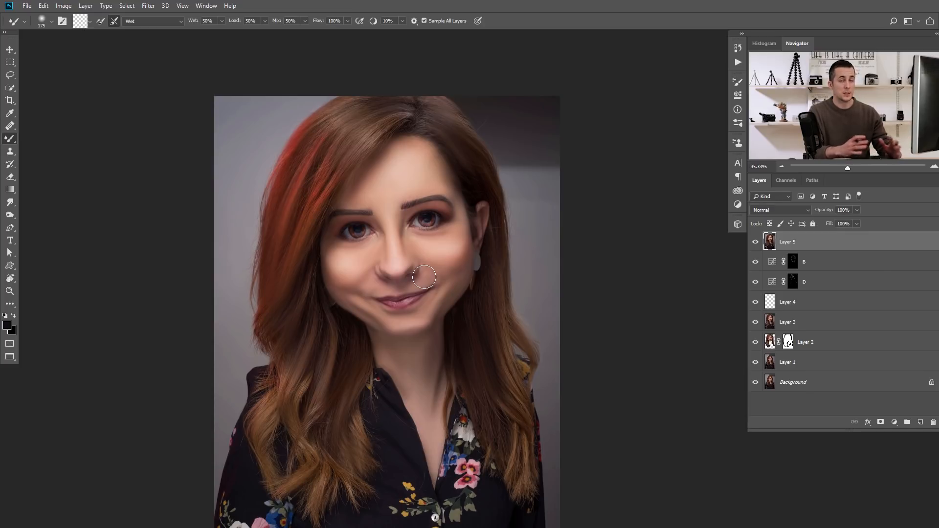
Step: Add a white layer mask to the smoothed hair layer and ready a size 70 regular Brush for it
left_click_drag(453, 266, 474, 316)
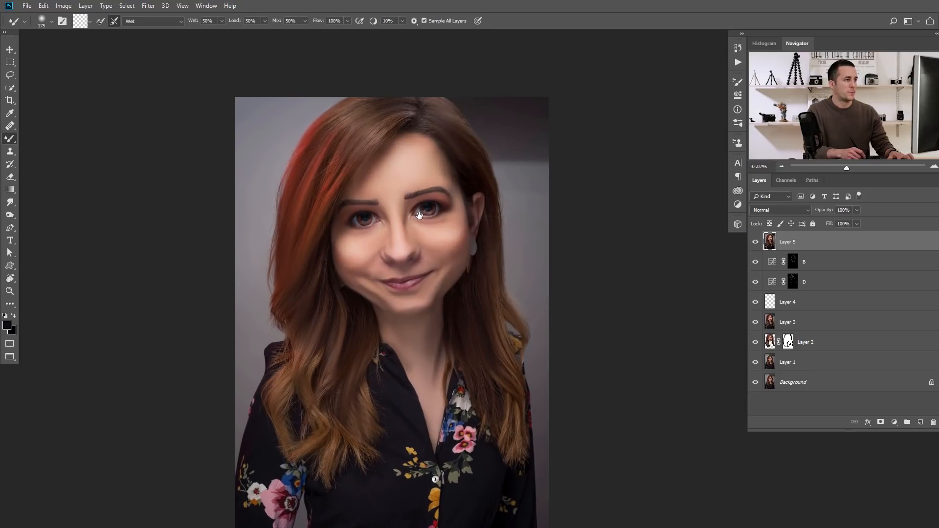
left_click_drag(346, 150, 358, 158)
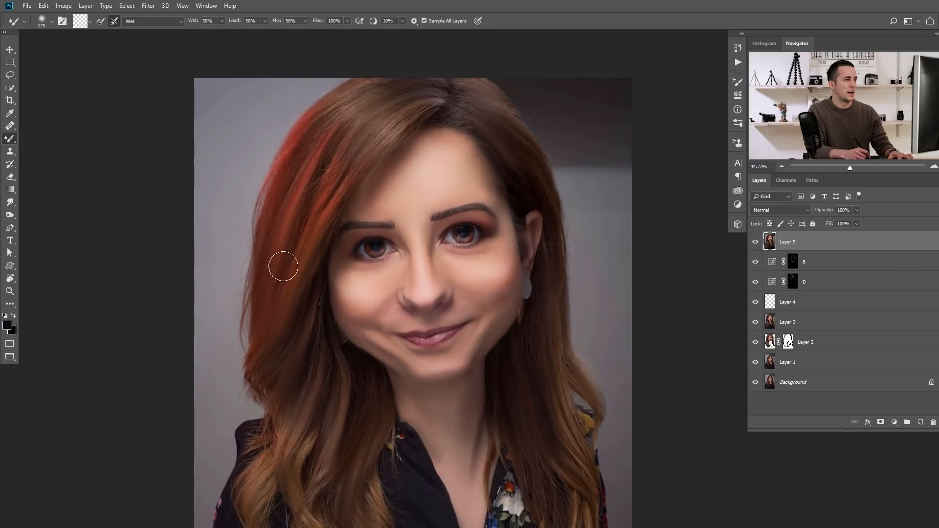
mouse_move(340, 245)
left_mouse_down()
mouse_move(329, 253)
mouse_move(346, 256)
left_mouse_up()
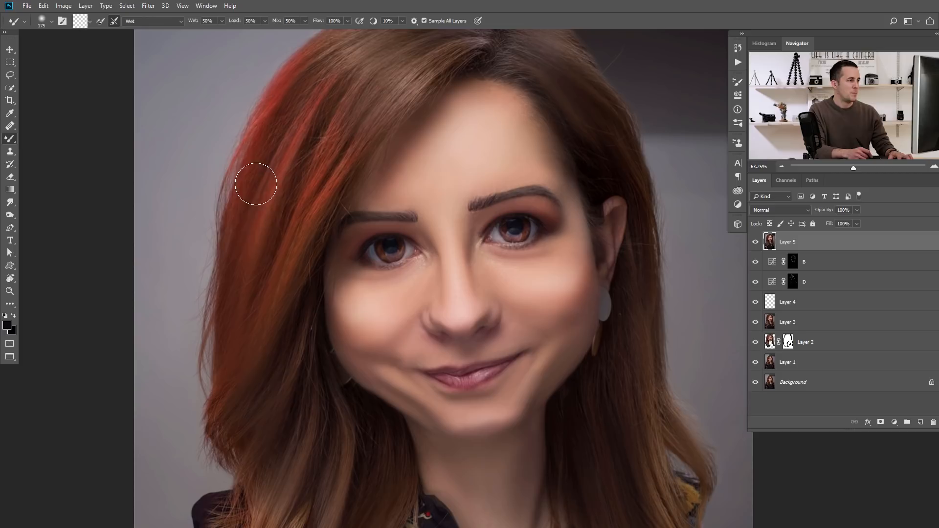
left_click_drag(256, 216, 269, 202)
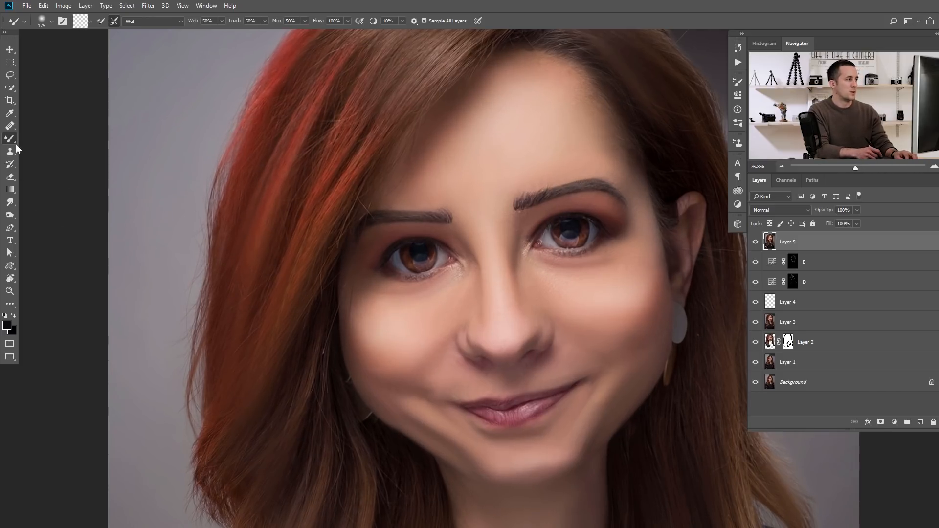
key("shift+b")
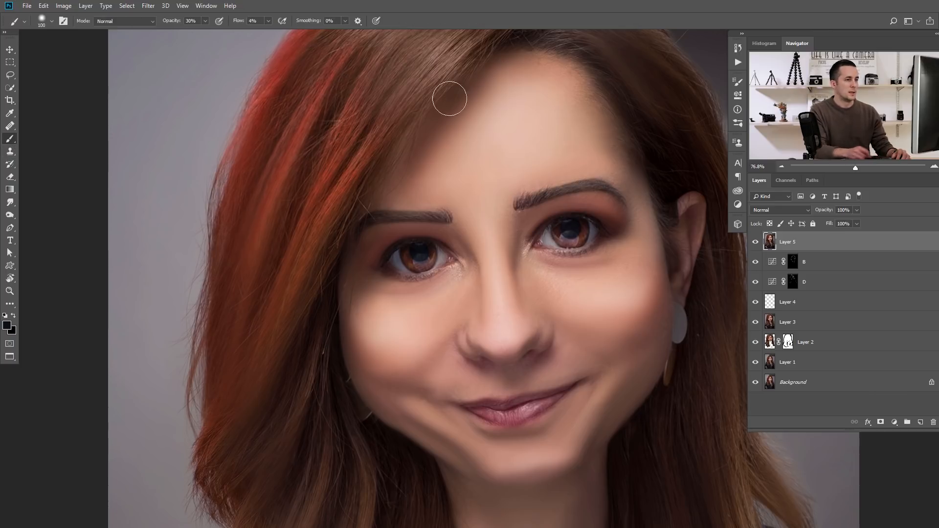
left_click(881, 422)
key("bracketleft")
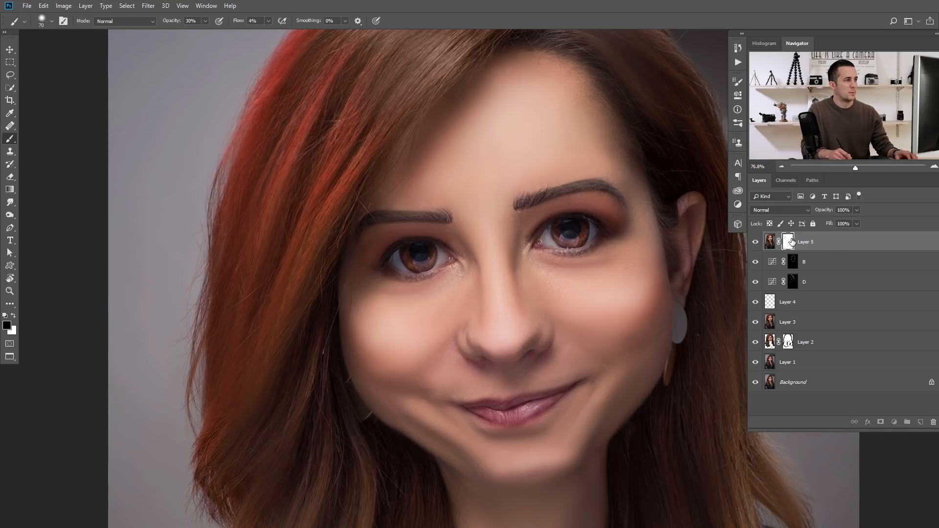
mouse_move(500, 260)
left_mouse_down()
mouse_move(446, 234)
mouse_move(461, 262)
mouse_move(500, 270)
mouse_move(506, 228)
left_mouse_up()
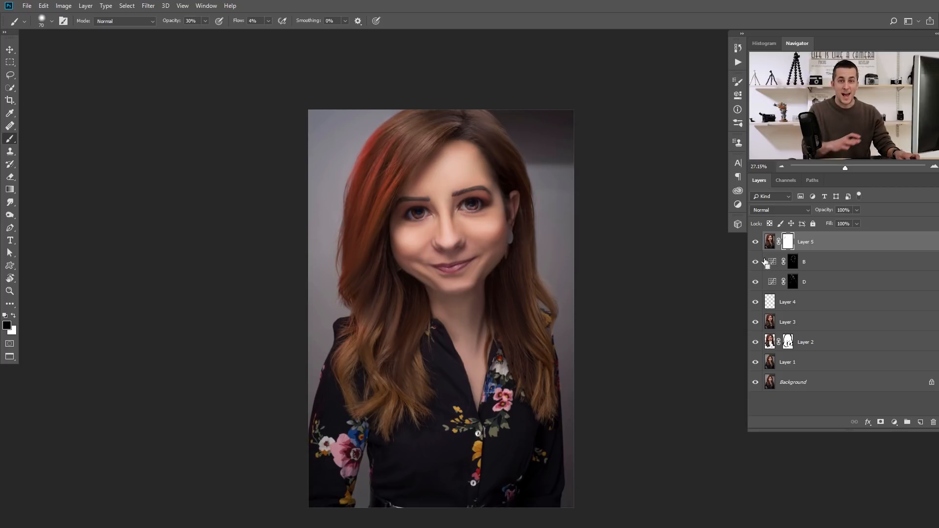
Step: Stamp all visible layers into a new layer at the top of the stack and open it in Liquify
key("ctrl+shift+alt+e")
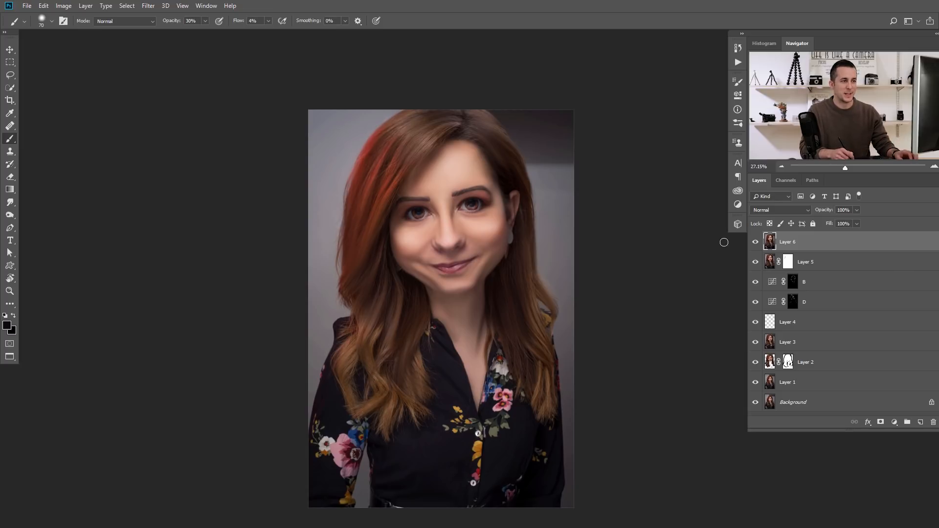
left_click_drag(489, 237, 471, 224)
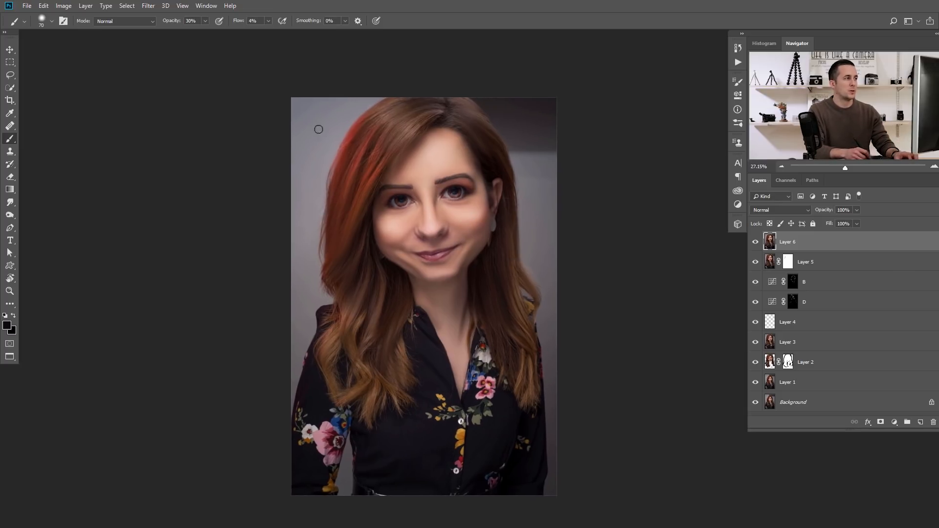
left_click(148, 6)
left_click(185, 84)
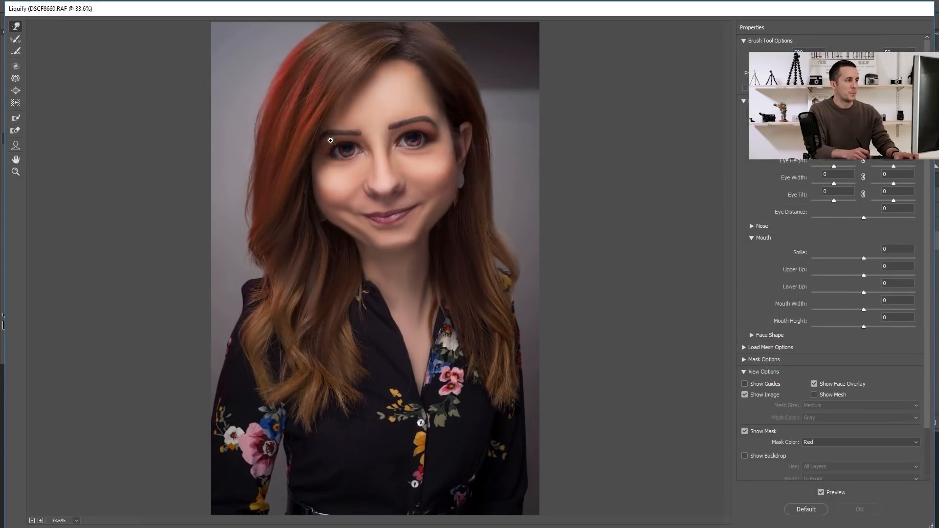
Step: Refine the shape of the eyes in Liquify with small Forward Warp strokes, using a reduced brush size
left_click(353, 168, "ctrl")
left_click(335, 213, "ctrl")
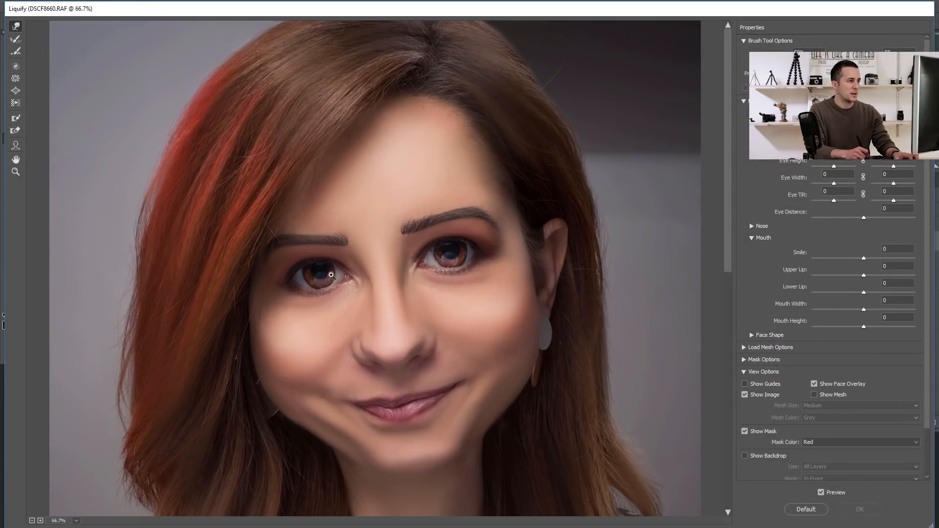
left_click(331, 275, "ctrl")
left_click(362, 270, "ctrl")
key("bracketleft")
key("bracketleft")
left_click_drag(363, 270, 357, 274)
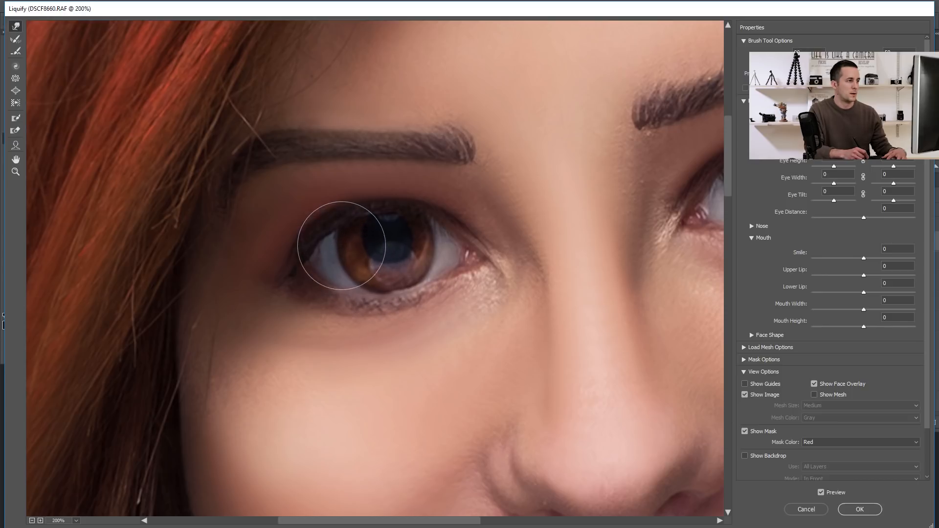
left_click_drag(598, 256, 515, 267)
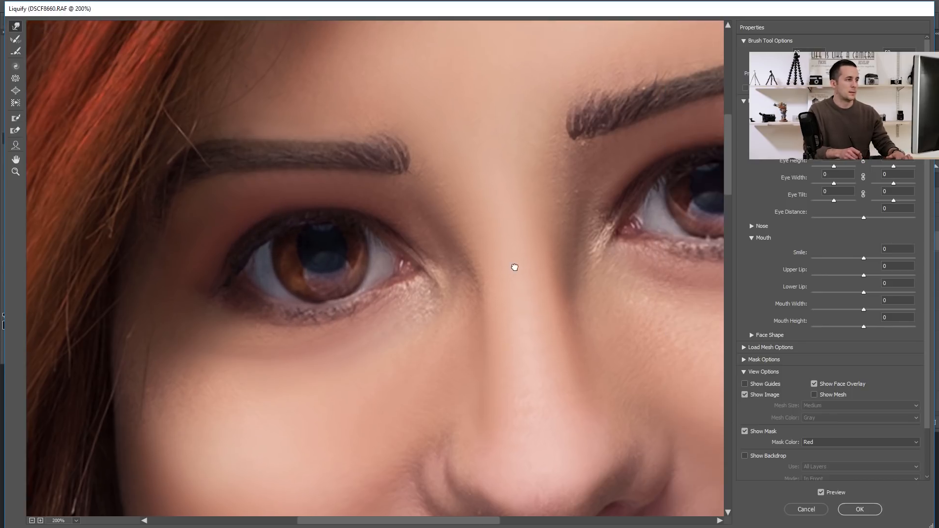
left_click_drag(588, 223, 378, 250)
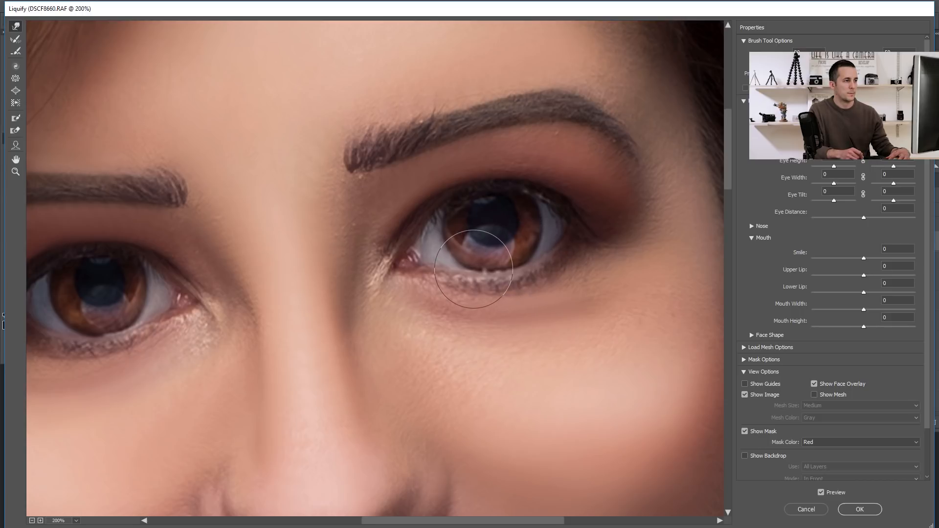
scroll(533, 193, "down", 3)
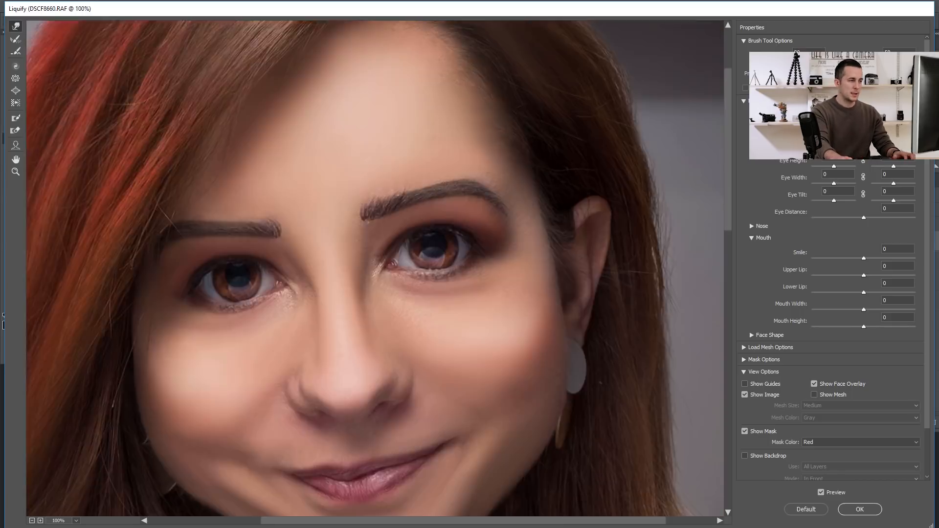
Step: Try to reshape the nose and surrounding face with a larger Forward Warp brush, and undo the strokes
scroll(538, 191, "down", 2)
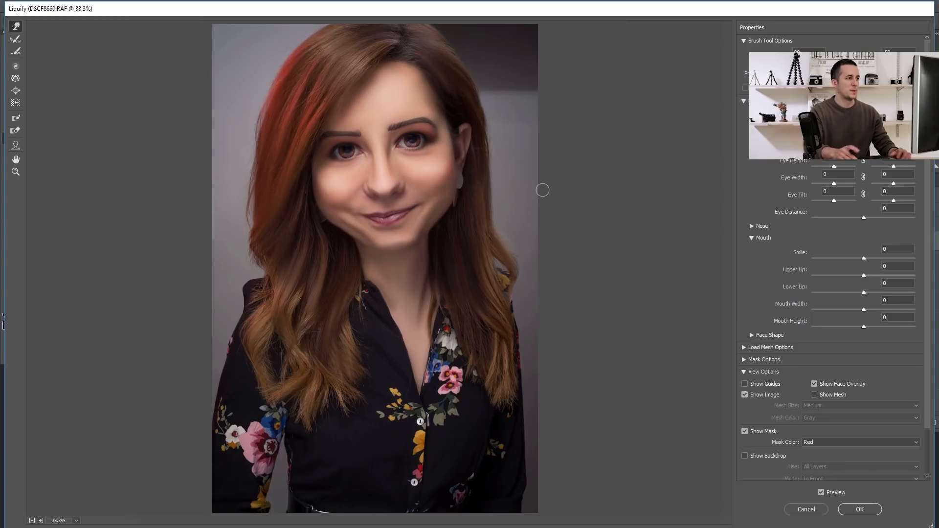
key("]")
key("]")
key("]")
key("]")
key("]")
key("]")
key("]")
key("]")
key("]")
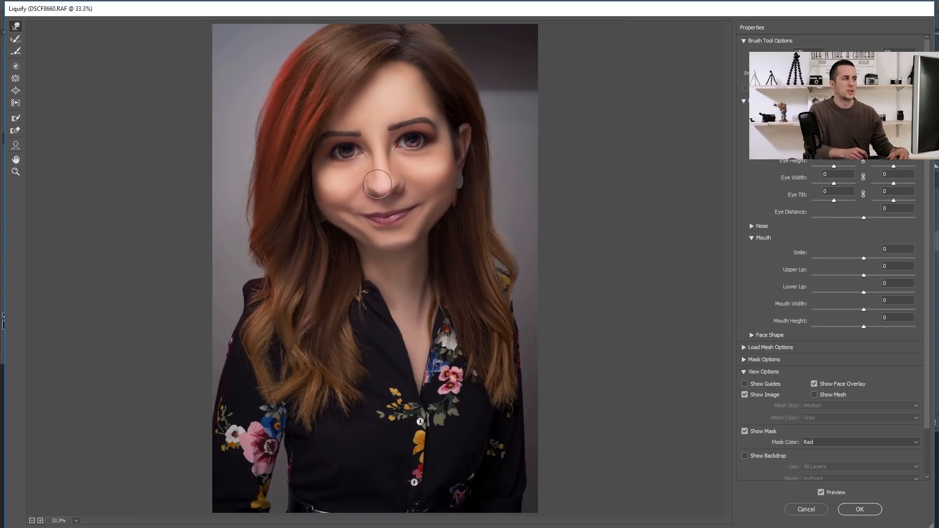
key("]")
key("]")
left_click_drag(387, 184, 387, 194)
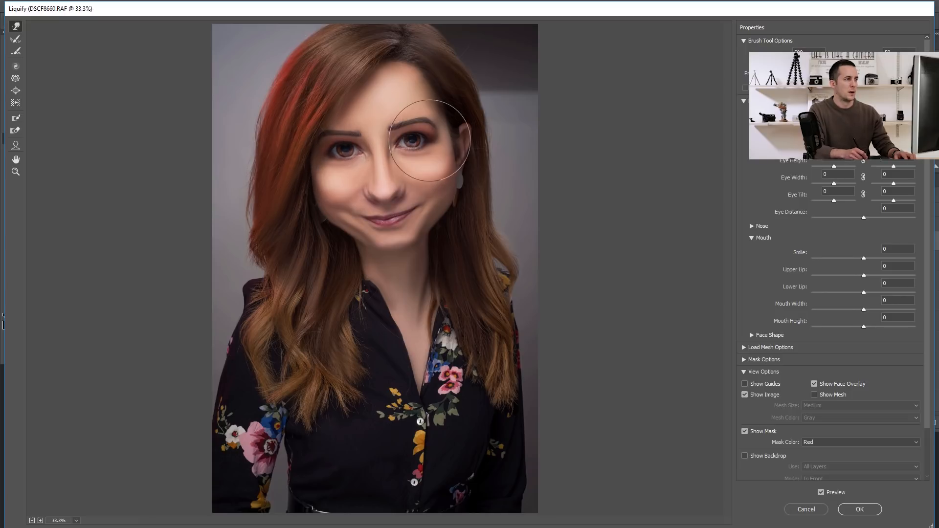
key("ctrl+alt+z")
key("ctrl+alt+z")
key("ctrl+alt+z")
key("ctrl+alt+z")
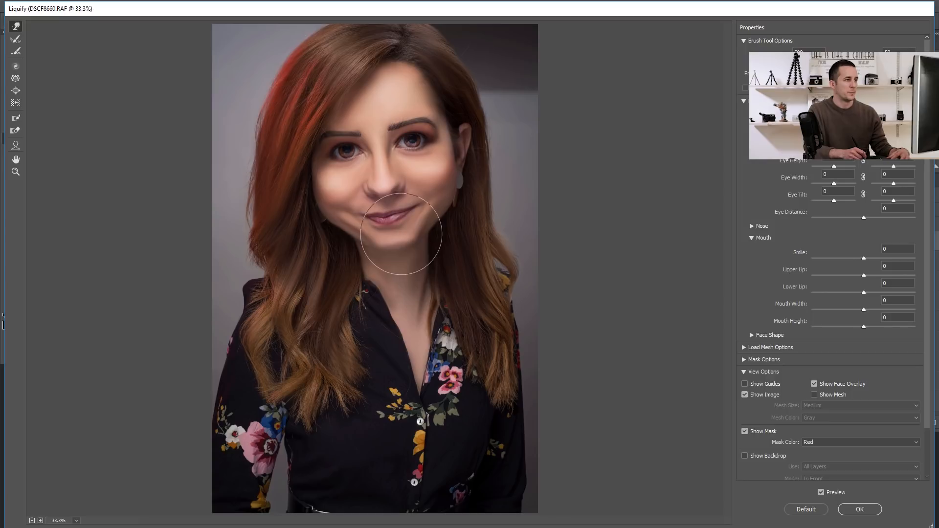
Step: Refine the chin and jawline in Liquify with Forward Warp strokes, varying the brush size
key("[")
key("[")
key("[")
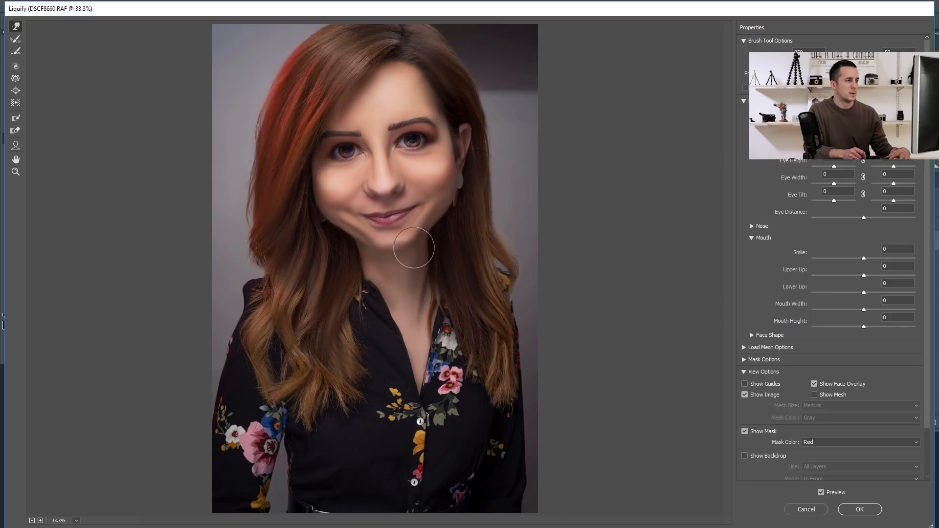
key("]")
key("]")
key("]")
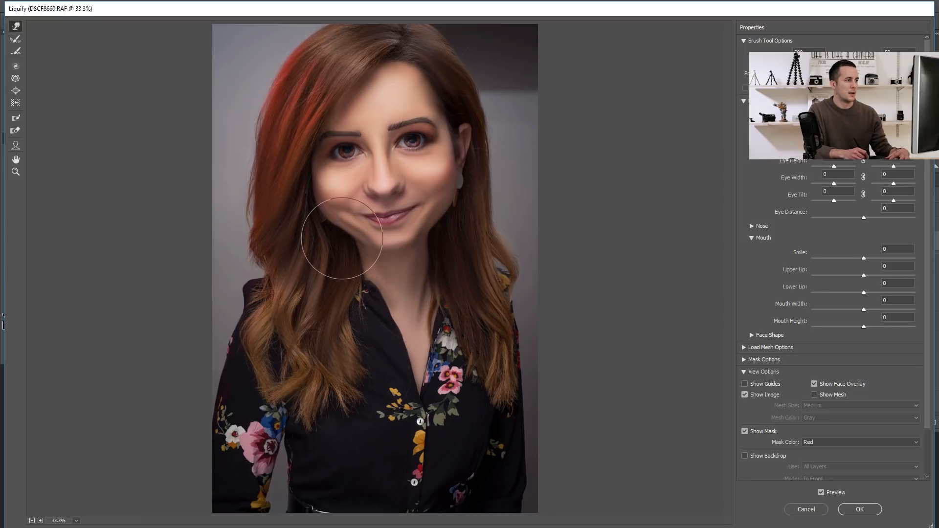
key("alt")
key("[")
key("[")
key("[")
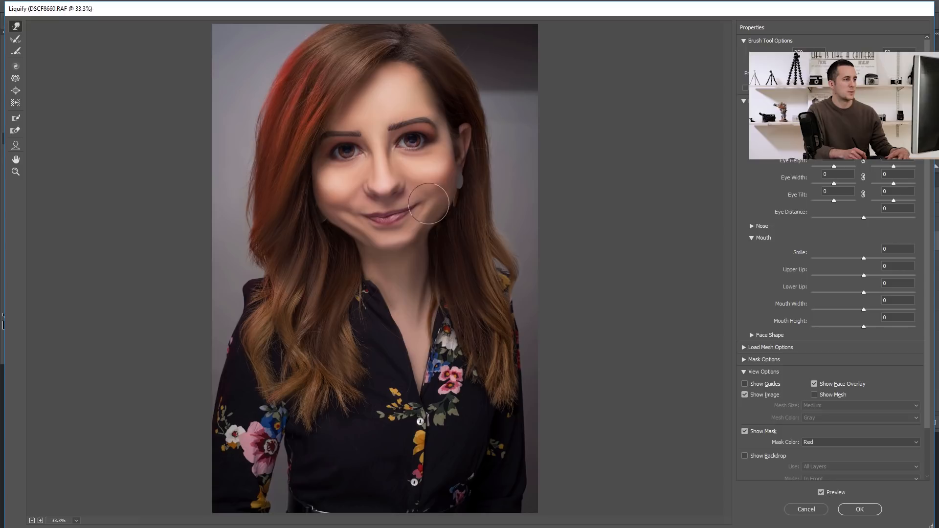
Step: Refine the ear-side cheek and the outline near the shoulder with Forward Warp, and apply the Liquify changes
key("]")
key("]")
key("]")
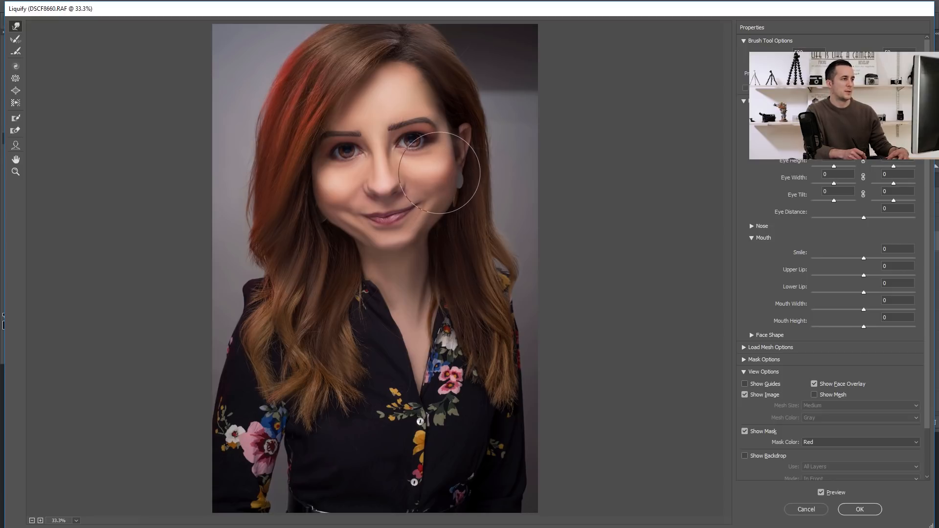
key("[")
key("[")
key("[")
key("[")
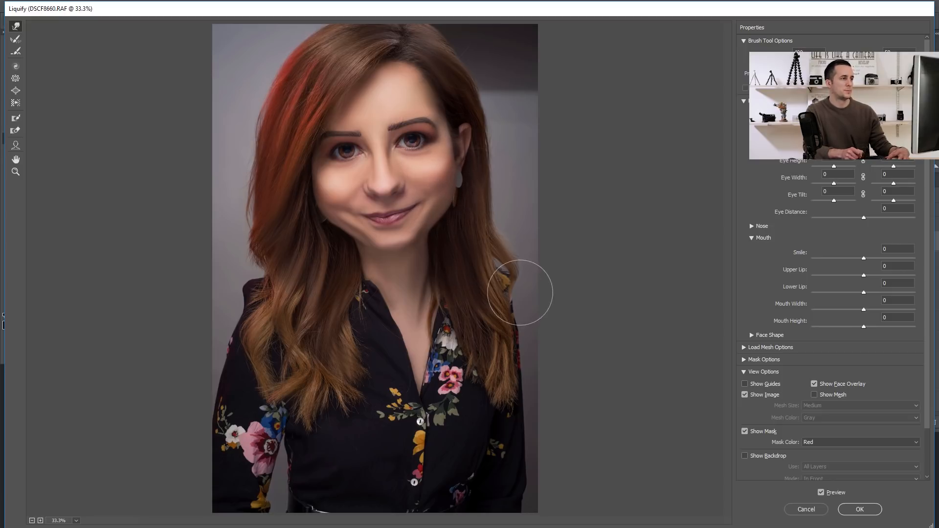
key("]")
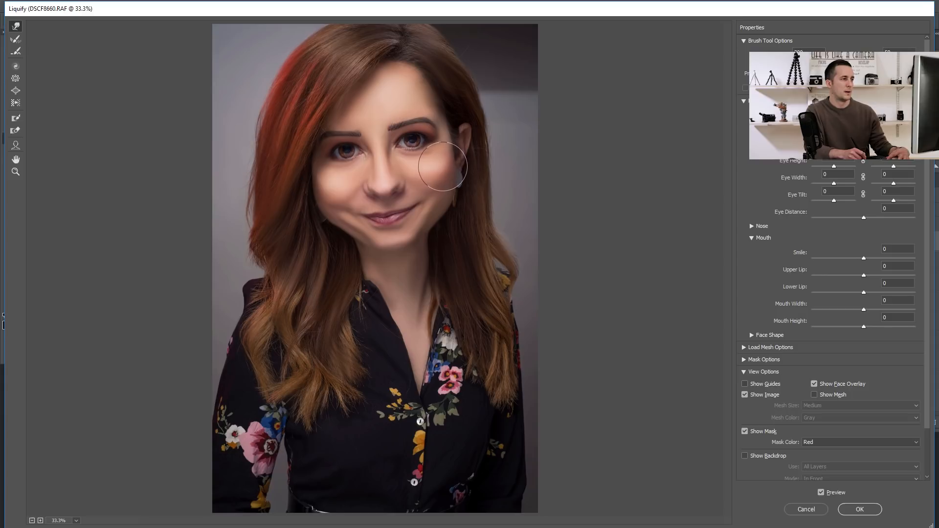
left_click(859, 510)
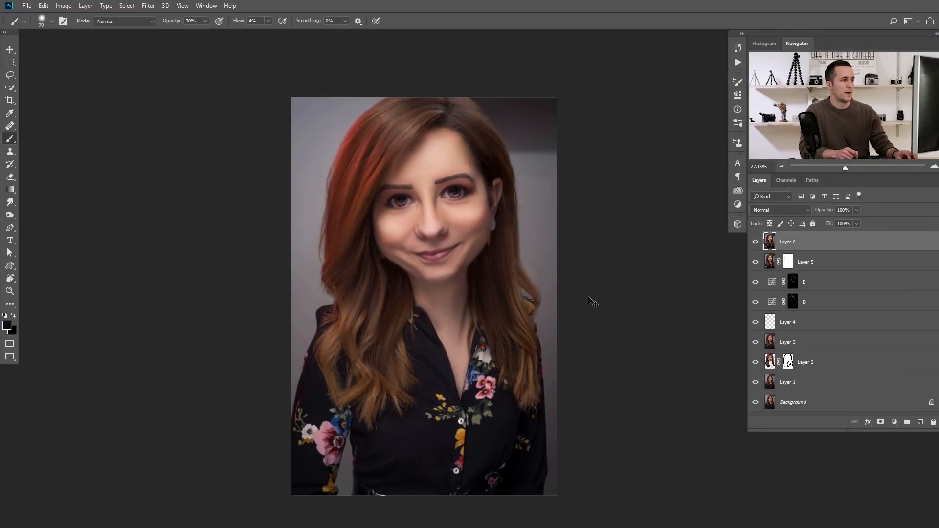
Step: Add a brightening Curves adjustment layer with a point at input 92, output 159, and invert its mask to black
left_click_drag(466, 262, 410, 258)
mouse_move(408, 224)
left_mouse_down()
mouse_move(437, 235)
mouse_move(423, 230)
mouse_move(424, 219)
left_mouse_up()
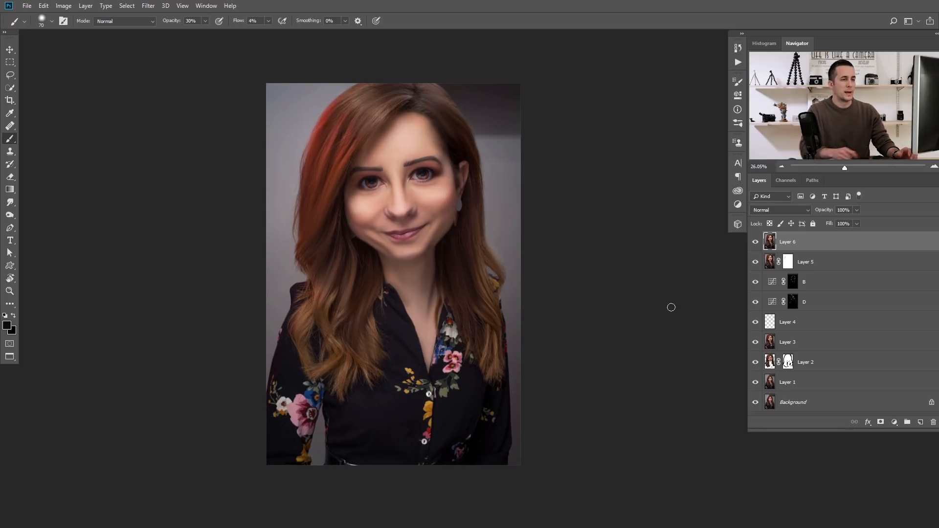
left_click(894, 422)
left_click(872, 295)
left_click_drag(644, 200, 644, 172)
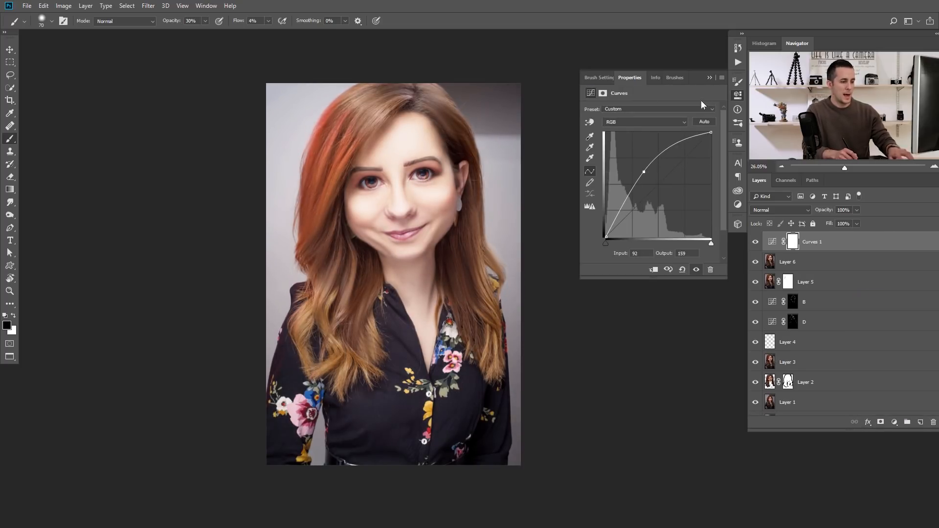
key("ctrl+i")
Step: Paint white on the Curves mask to brighten hair highlights, using a soft 70 to 80 px brush with flow raised to 6%
left_click_drag(327, 141, 342, 142)
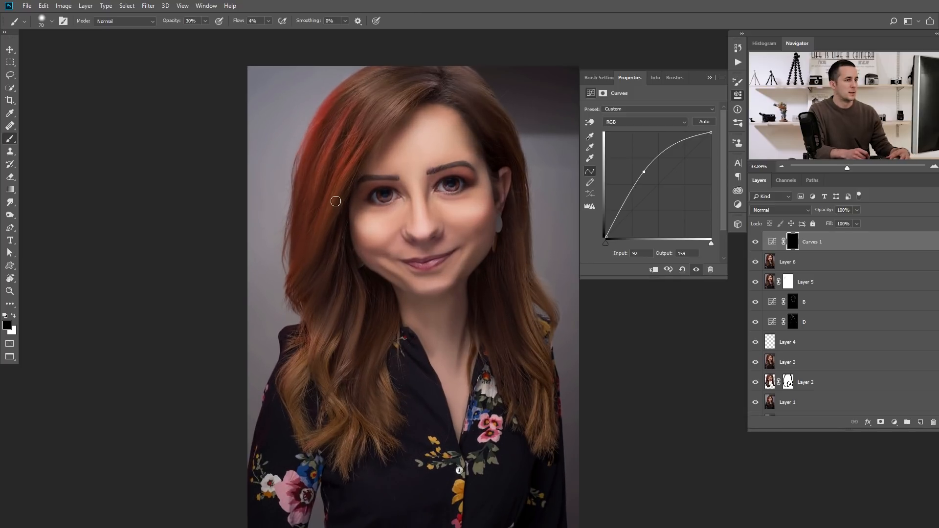
key("x")
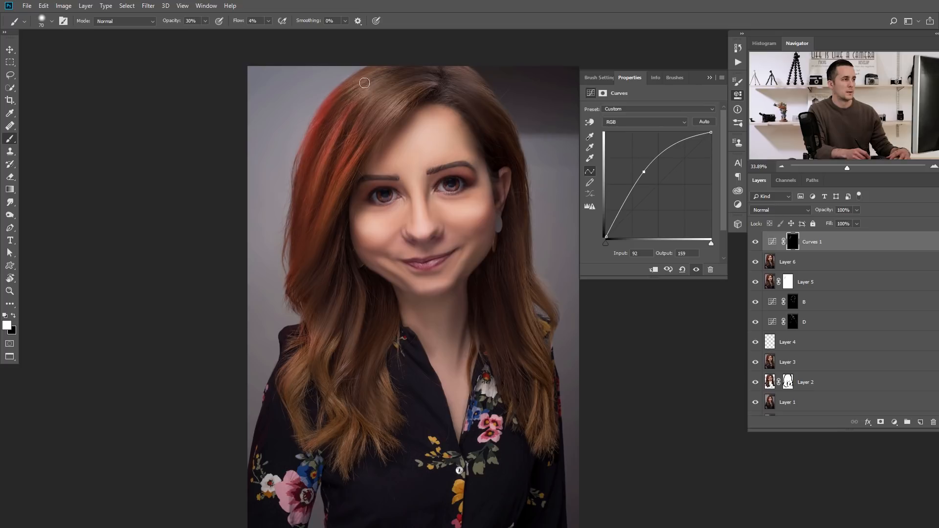
key("bracketright")
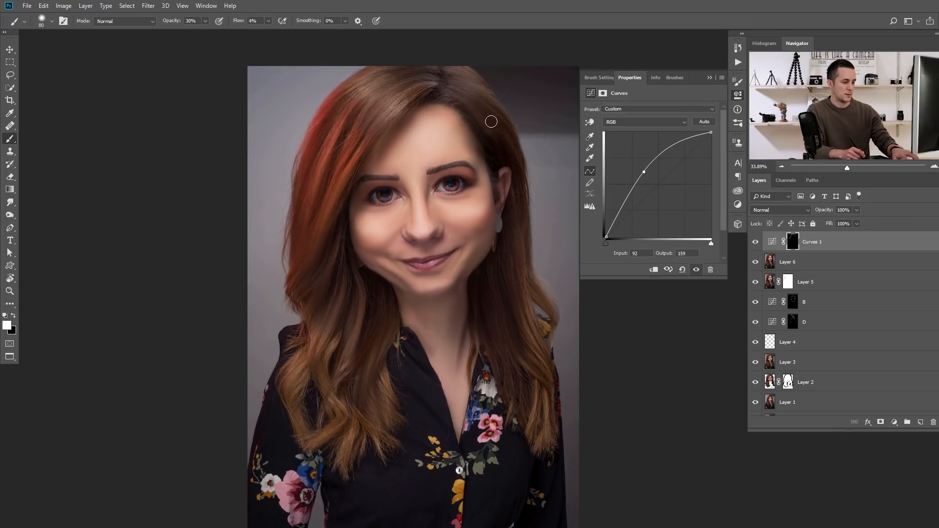
key("shift+5")
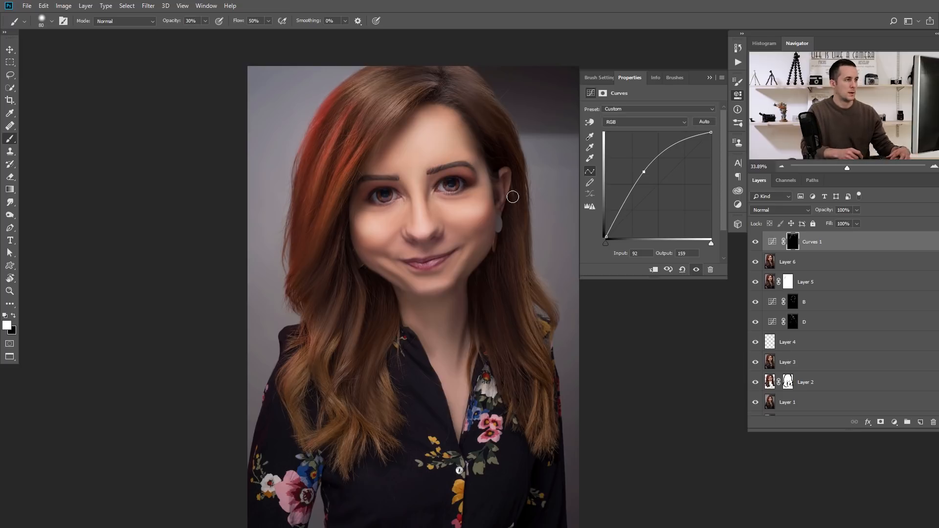
key("shift+0")
key("shift+6")
key("bracketleft")
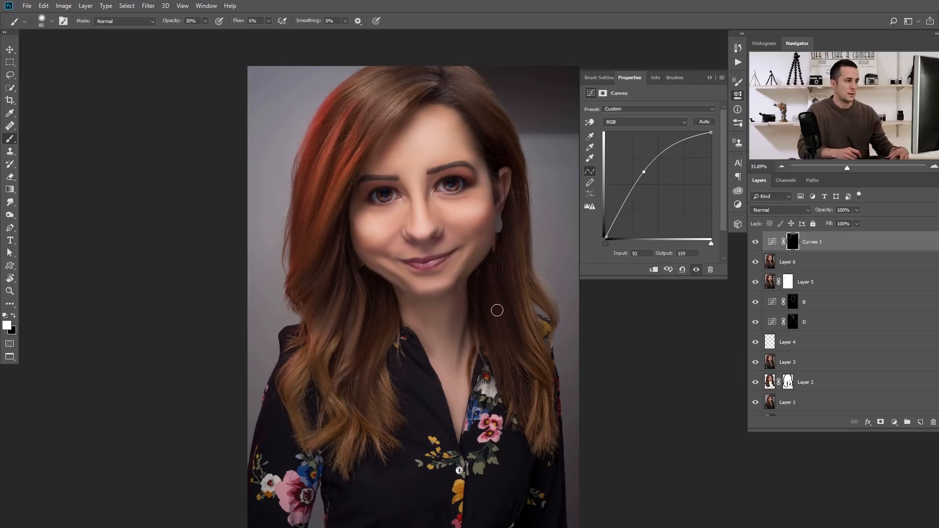
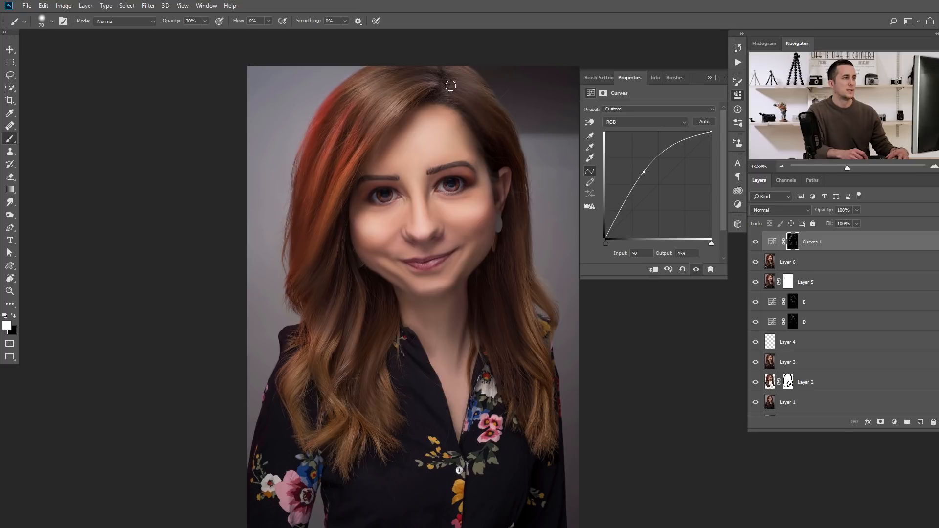
Step: Compare the portrait with and without the Curves highlights by toggling that layer's visibility
left_click_drag(455, 195, 419, 196)
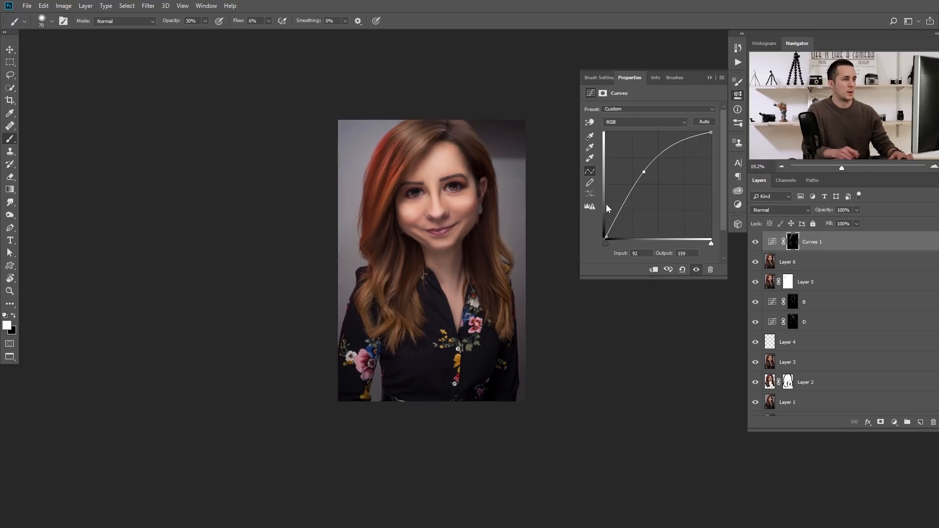
left_click(756, 242)
left_click(757, 241)
left_click(757, 242)
left_click(756, 242)
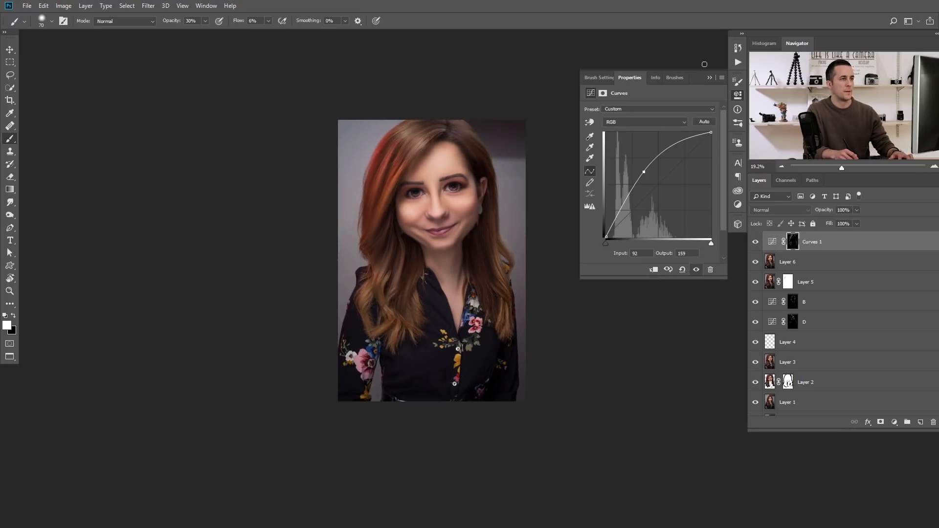
left_click(709, 77)
left_click_drag(440, 239, 499, 221)
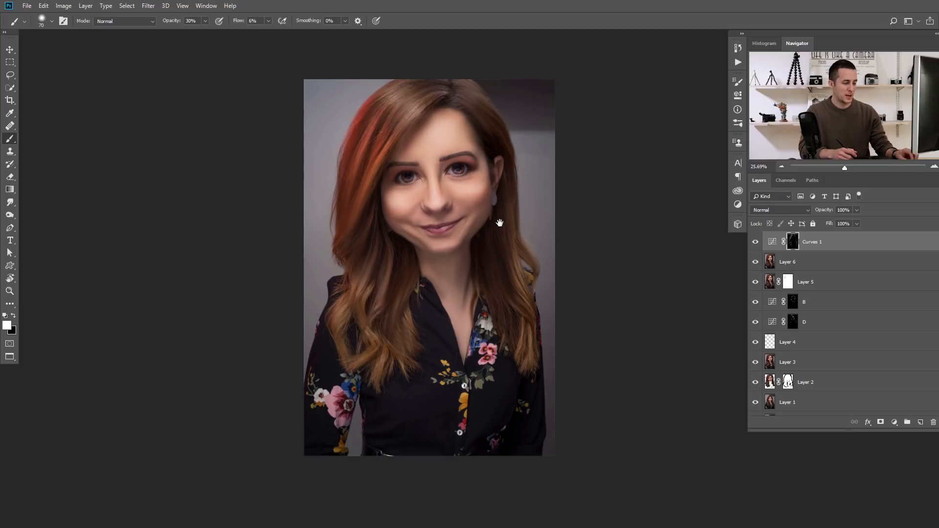
Step: Stamp all visible layers into a new top layer and merge it with the layers down through Layer 4
key("ctrl+shift+alt+e")
key("x")
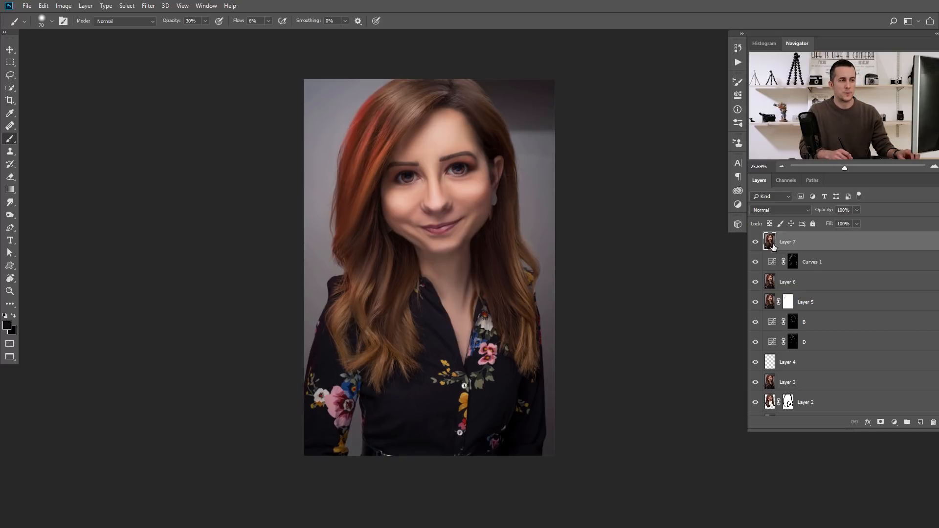
left_click(767, 365, "shift")
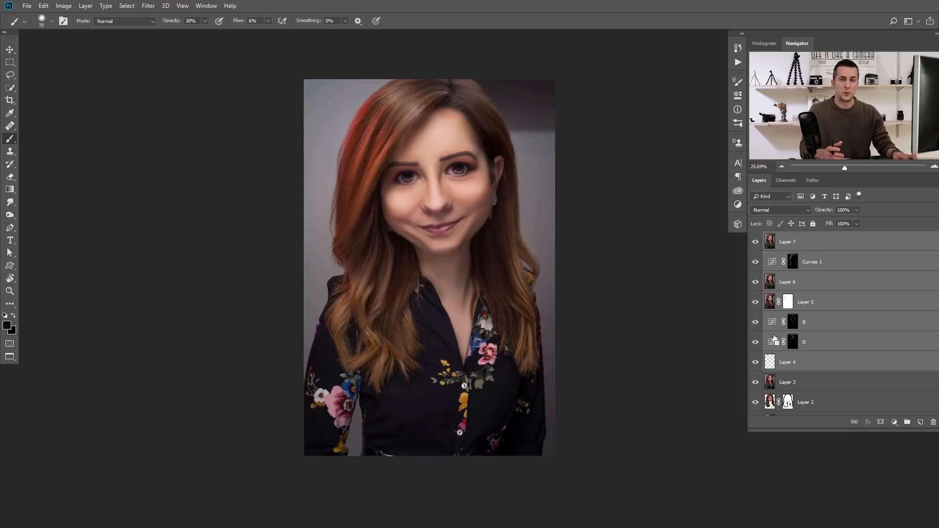
key("ctrl+e")
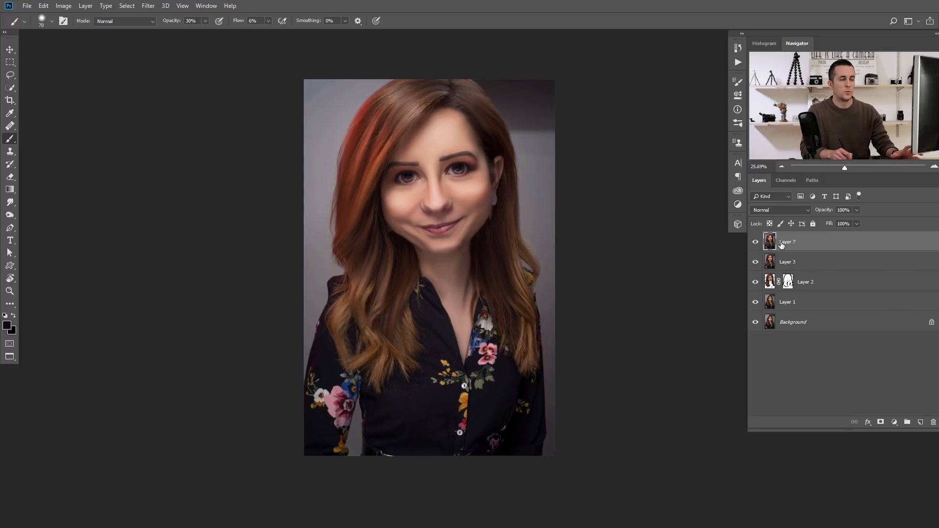
Step: Duplicate the merged top layer and open the copy in the Camera Raw Filter
key("ctrl+j")
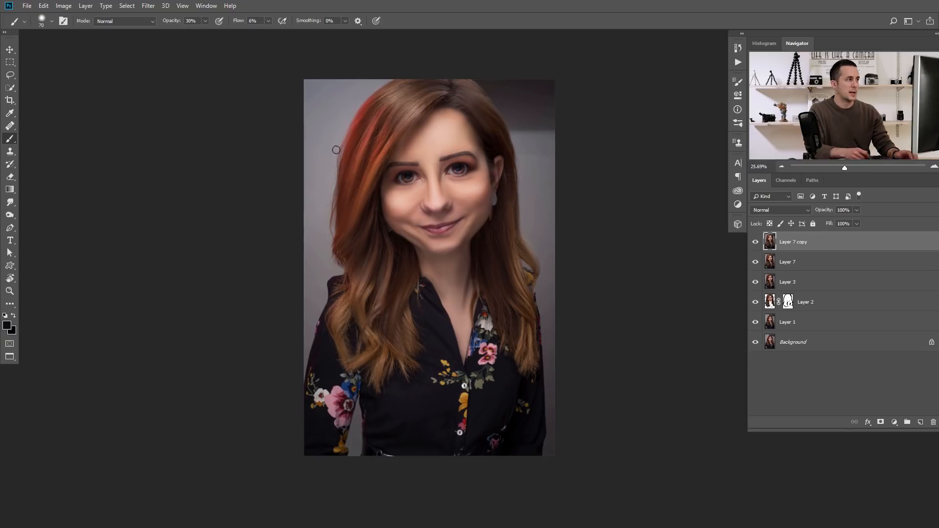
left_click(148, 5)
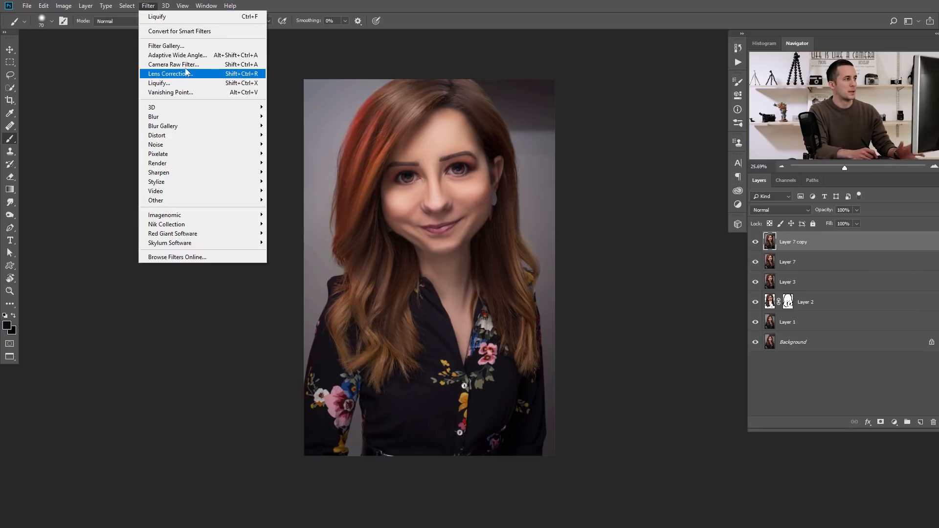
key("Escape")
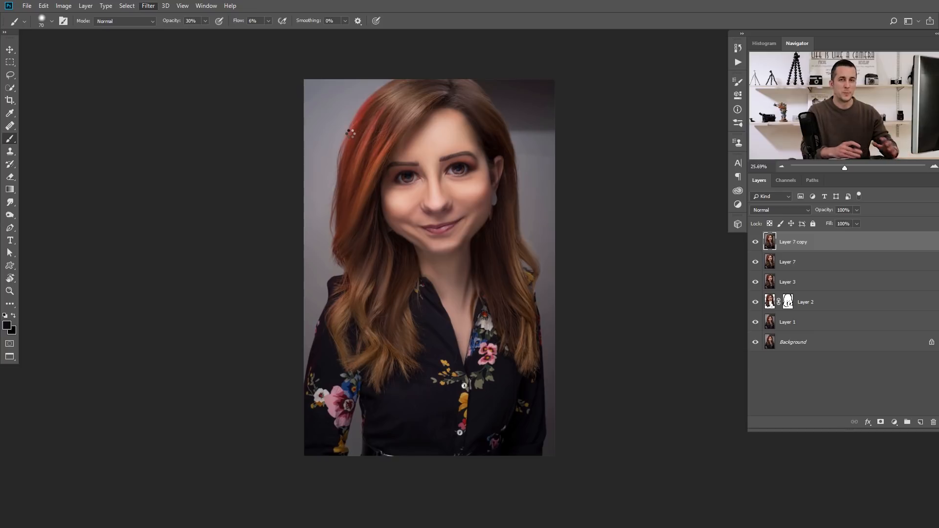
key("ctrl+shift+a")
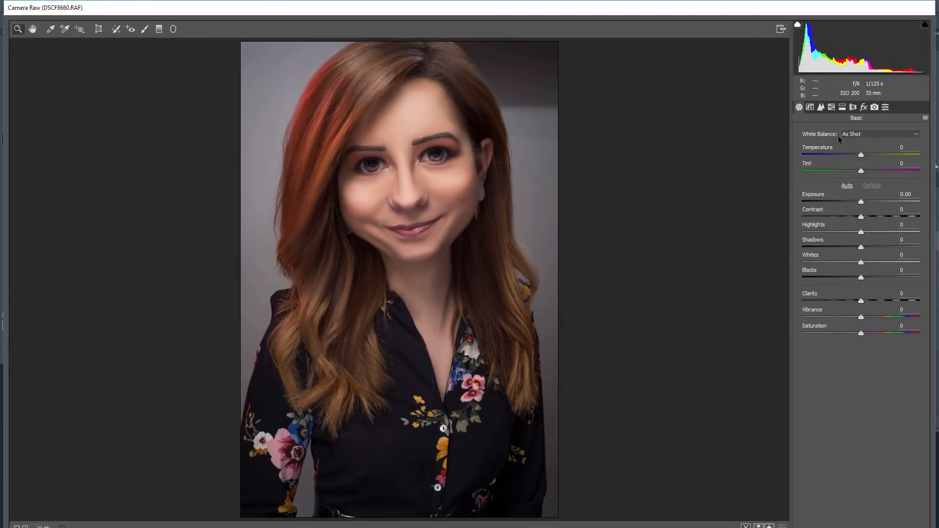
Step: Add a dark post-crop vignette with amount -27 and feather 58
left_click(863, 106)
left_click_drag(861, 268, 845, 269)
left_click_drag(861, 317, 870, 318)
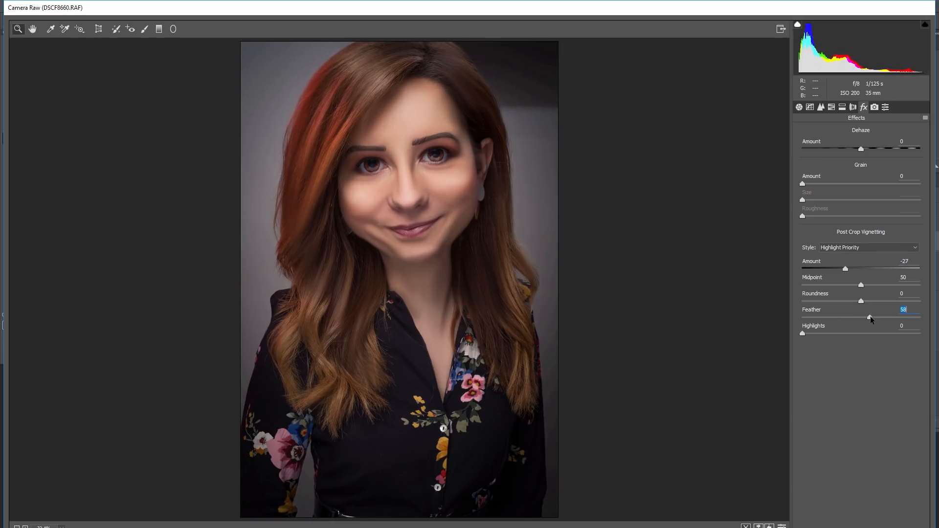
Step: Set Contrast to +4, Shadows to +21, Whites to +14 and Vibrance to +8, and cool the Temperature slightly
left_click(802, 107)
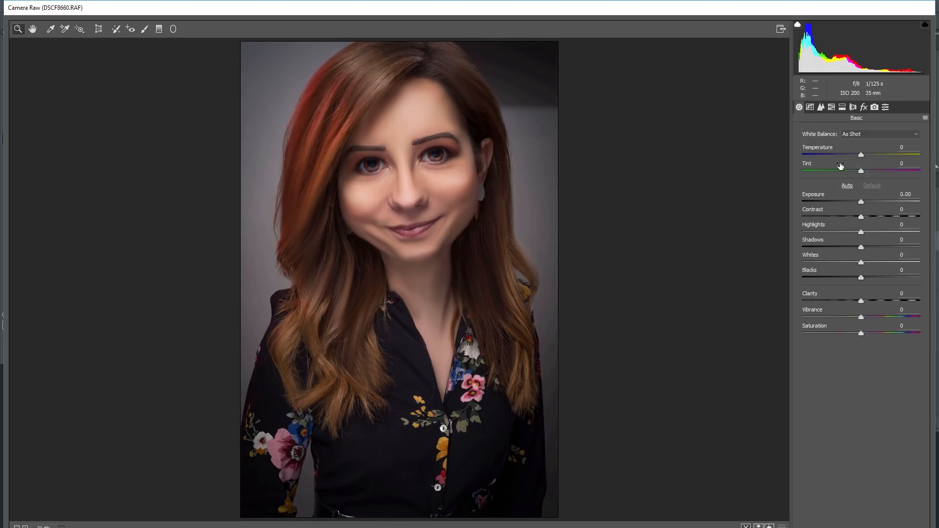
left_click_drag(861, 217, 873, 247)
left_click_drag(861, 317, 864, 317)
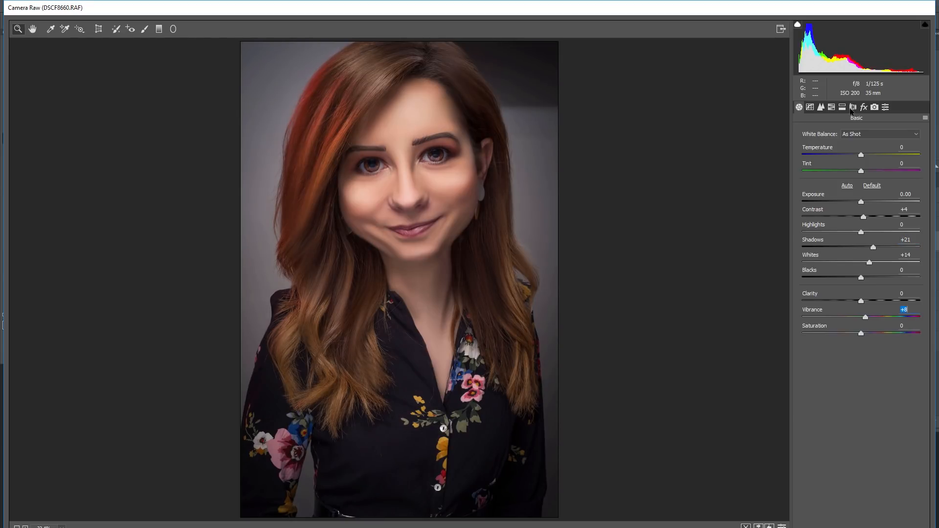
left_click_drag(861, 155, 857, 155)
Step: Tint the shadows blue at low saturation with Split Toning, and apply the Camera Raw adjustments
left_click(842, 107)
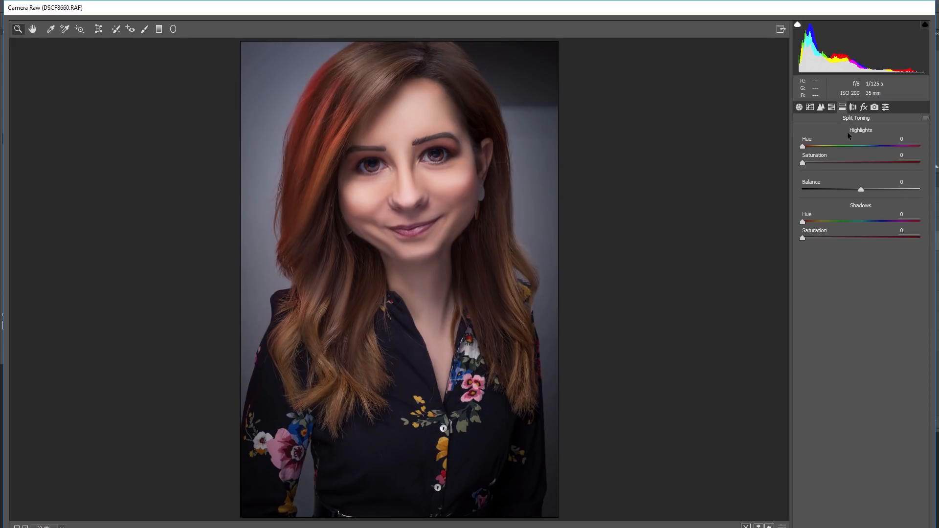
left_click(871, 222)
left_click_drag(802, 238, 809, 239)
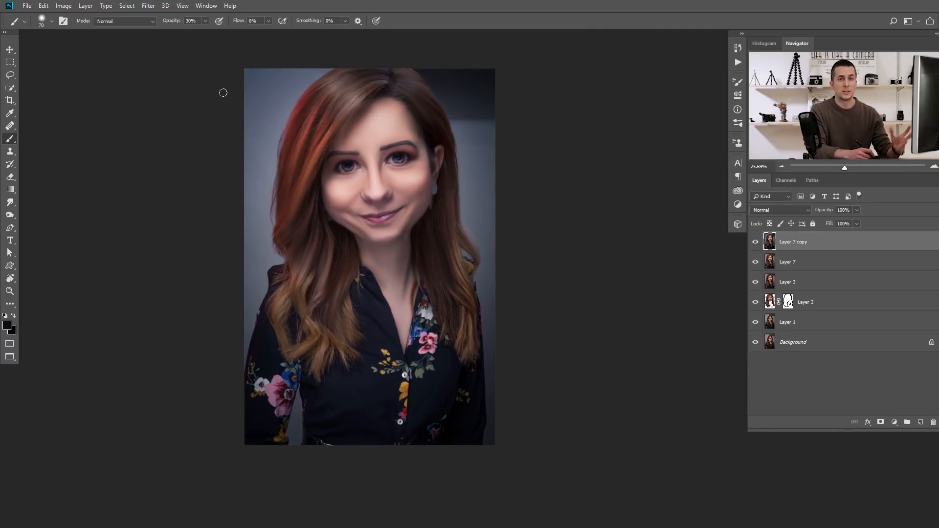
Step: Open the graded layer in Color Efex Pro 4 from the Nik Collection
left_click(148, 6)
mouse_move(196, 224)
left_click(100, 232)
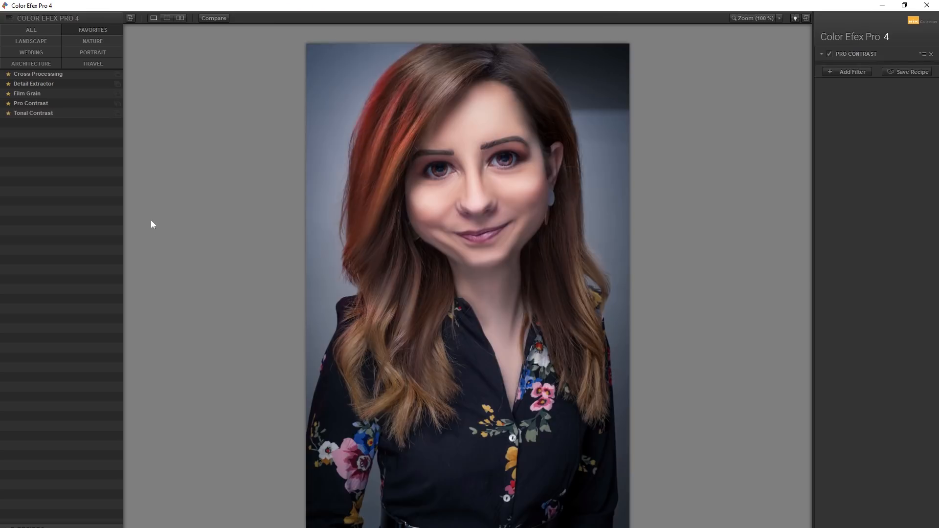
Step: Apply the Pro Contrast filter with slightly raised Dynamic Contrast to the portrait
left_click(51, 104)
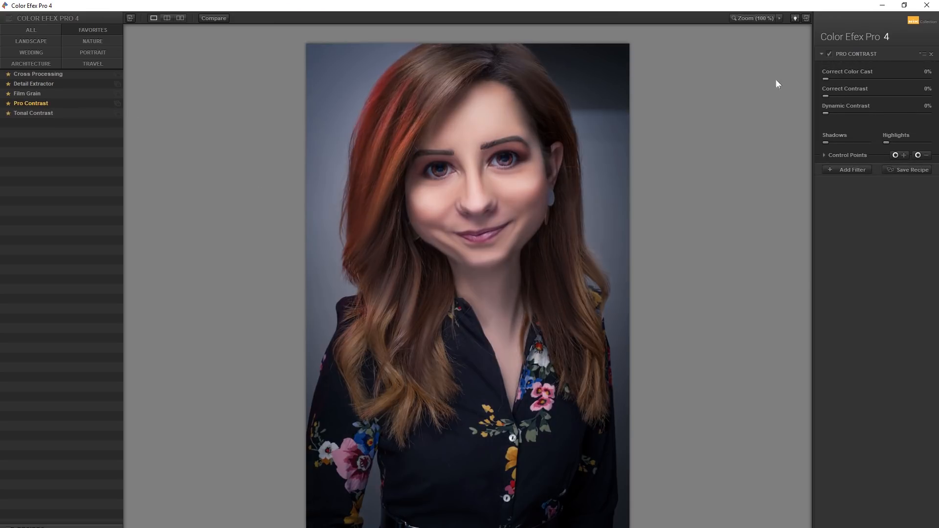
left_click_drag(826, 115, 845, 116)
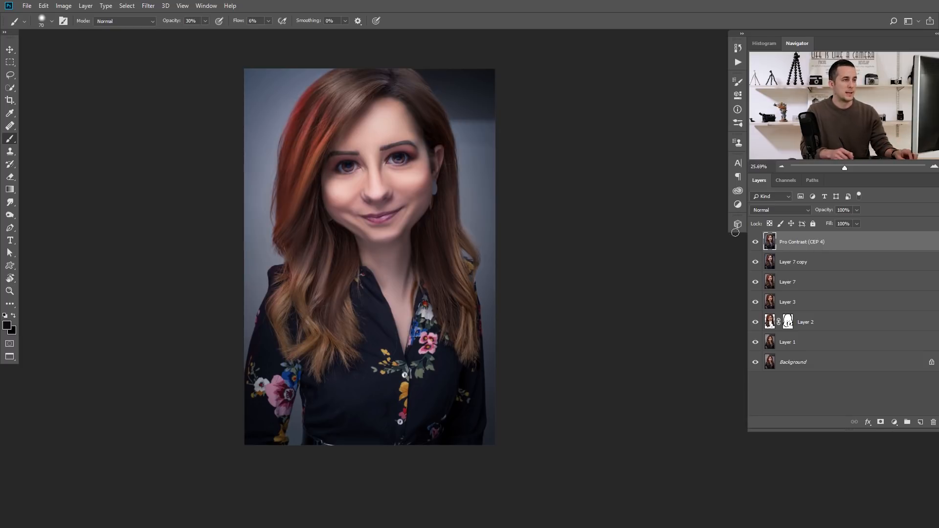
Step: Open the Camera Raw Filter on the Pro Contrast layer and split-tone the shadows blue with hue about 246 and saturation 11
left_click(148, 5)
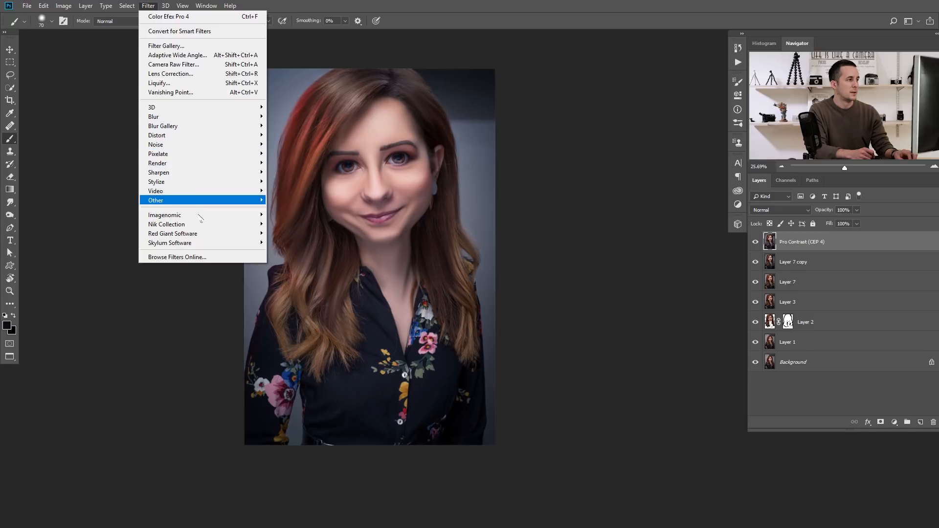
left_click(197, 66)
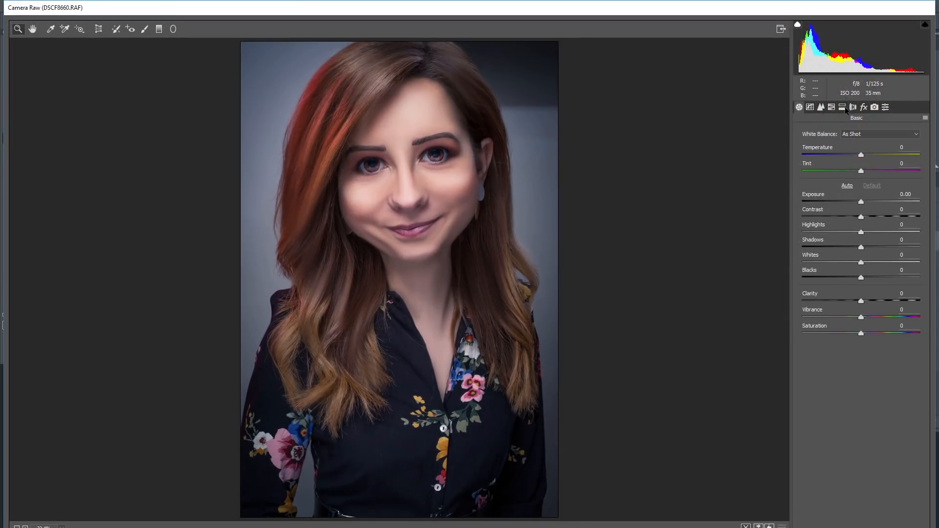
left_click(843, 107)
left_click(874, 222)
left_click_drag(807, 241, 815, 238)
left_click_drag(876, 222, 889, 223)
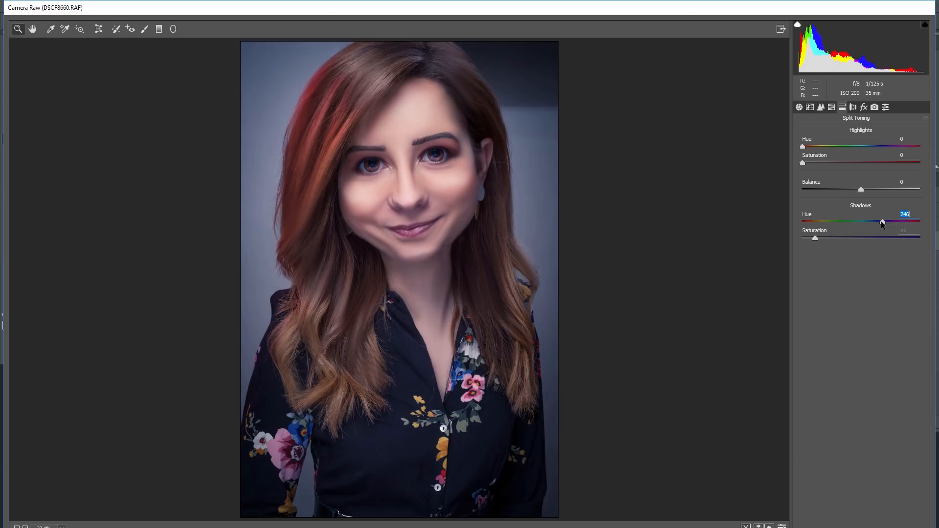
Step: Fine-tune the Split Toning shadow saturation and adjust the highlights' hue and saturation
left_click(816, 238)
left_click(808, 147)
left_click(805, 163)
left_click_drag(808, 148, 863, 154)
Step: Set Temperature to +3, Exposure to +0.15 and Contrast to +3, fine-tune Clarity, and apply the Camera Raw adjustments
left_click(800, 107)
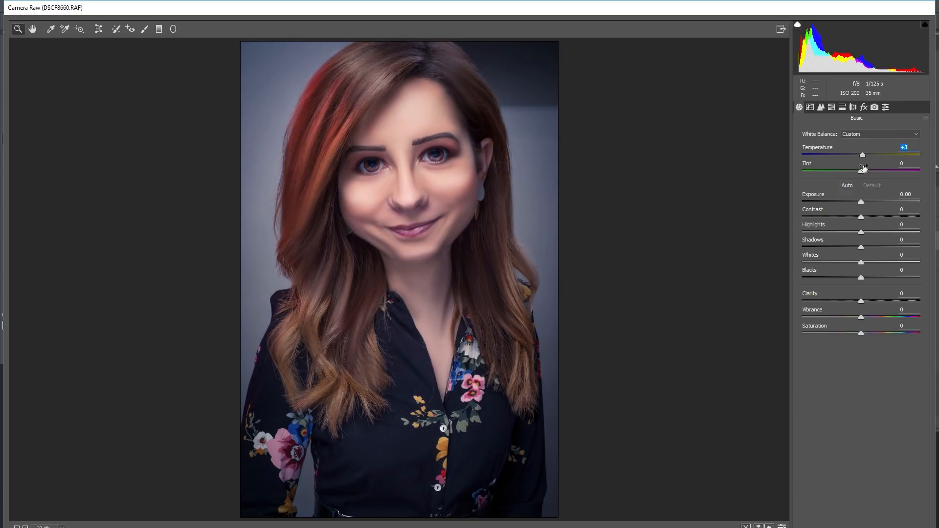
left_click_drag(862, 201, 865, 222)
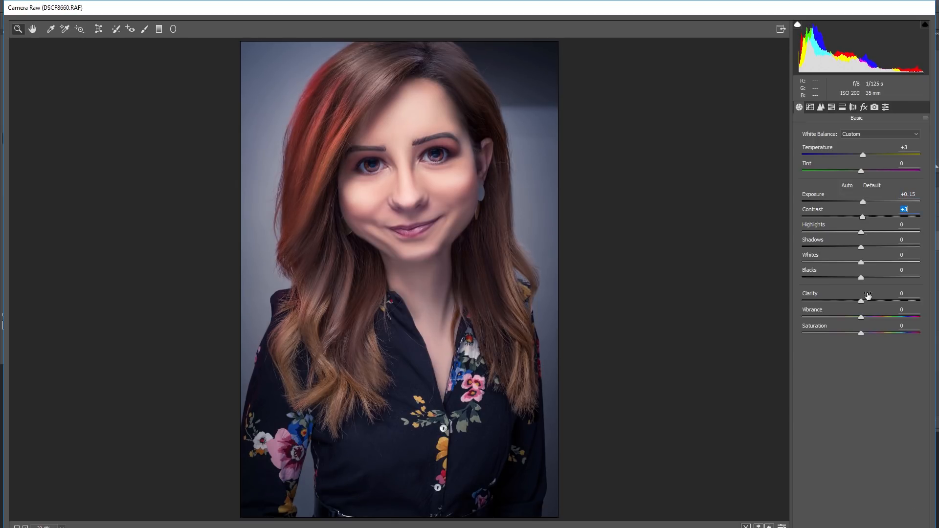
mouse_move(860, 299)
left_mouse_down()
mouse_move(806, 304)
mouse_move(867, 304)
mouse_move(859, 304)
left_mouse_up()
key("Return")
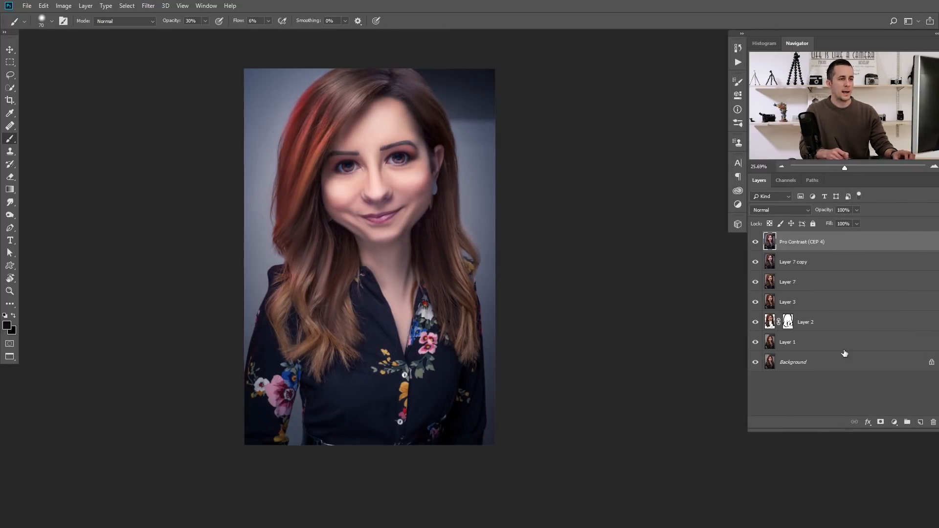
Step: Add a Hue/Saturation adjustment layer with Master saturation +13 and Reds saturation +7
left_click(895, 422)
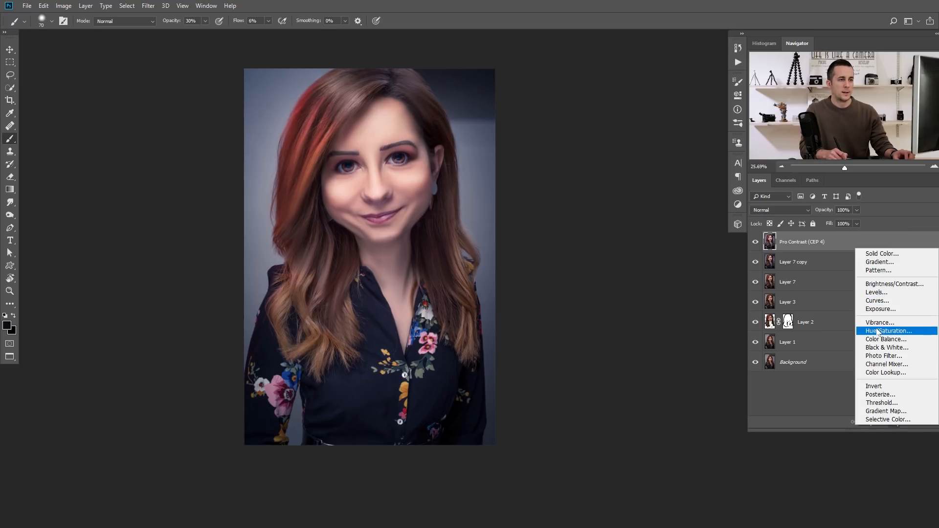
left_click(878, 331)
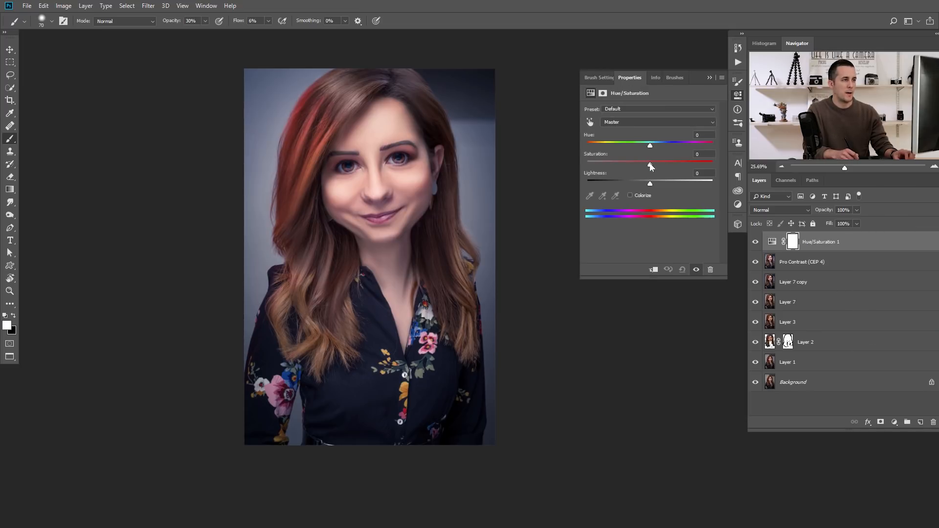
left_click(658, 122)
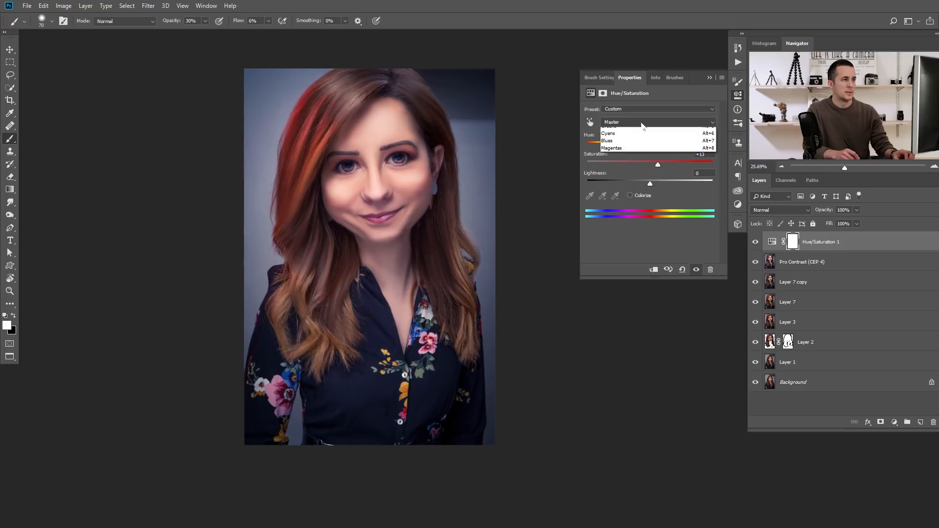
left_click(636, 131)
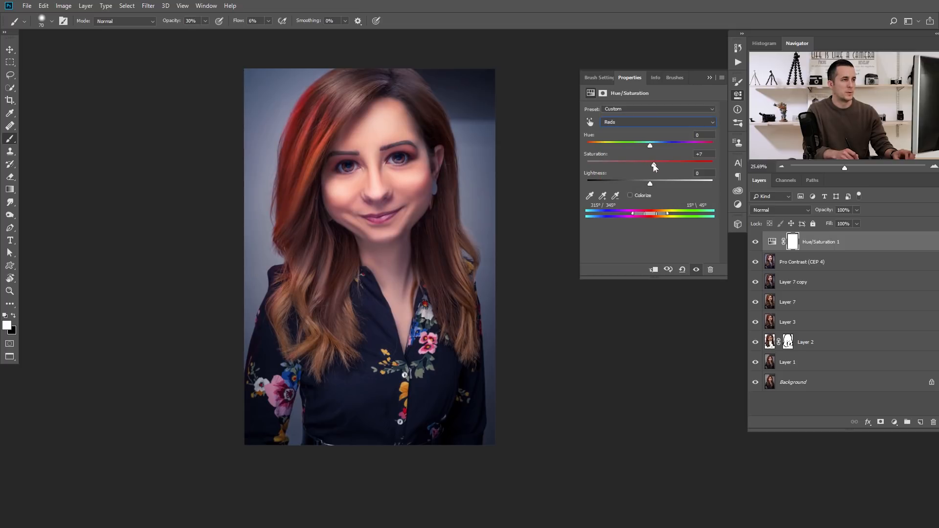
left_click(709, 78)
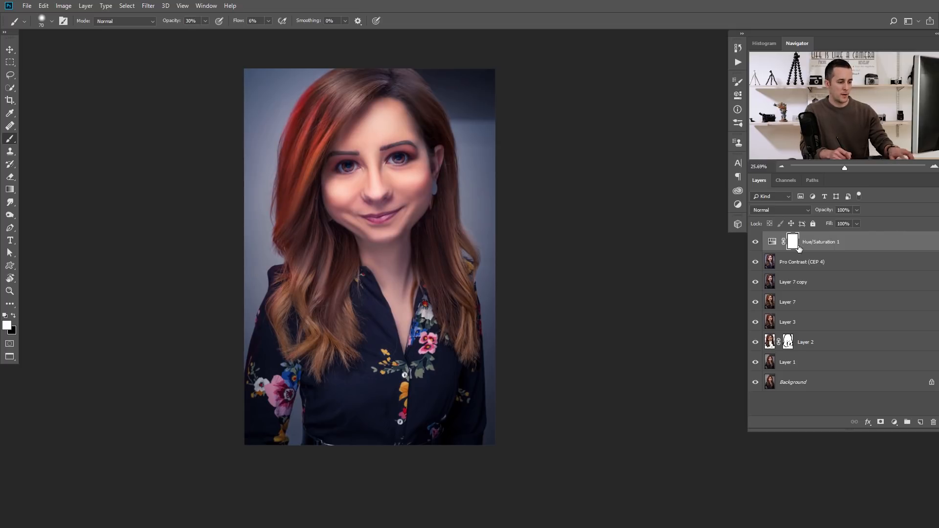
Step: Invert the Hue/Saturation layer mask to black
key("ctrl+alt+i")
left_click(679, 293)
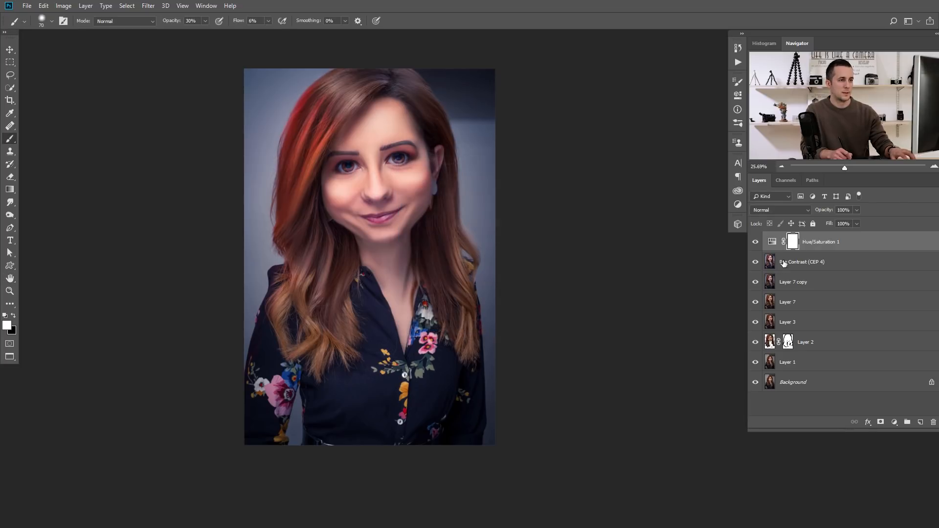
key("ctrl+i")
Step: Paint white on the Hue/Saturation mask over the red hair with a large soft brush at 20% flow
left_click_drag(332, 149, 368, 199)
key("bracketright")
key("bracketright")
key("bracketright")
key("bracketright")
key("bracketright")
key("bracketright")
key("bracketright")
key("bracketright")
key("bracketright")
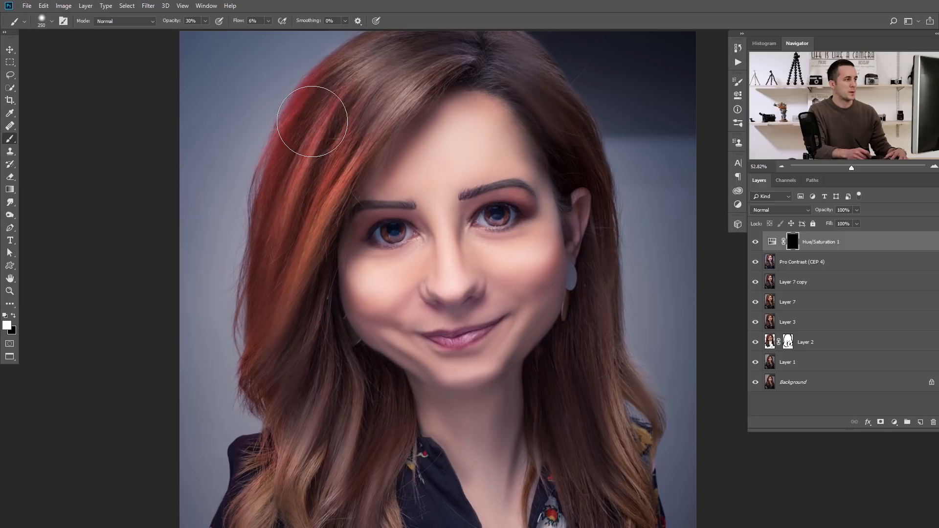
key("shift+2")
mouse_move(294, 188)
left_mouse_down()
mouse_move(311, 162)
mouse_move(335, 161)
mouse_move(318, 212)
mouse_move(333, 135)
mouse_move(321, 139)
mouse_move(336, 96)
left_mouse_up()
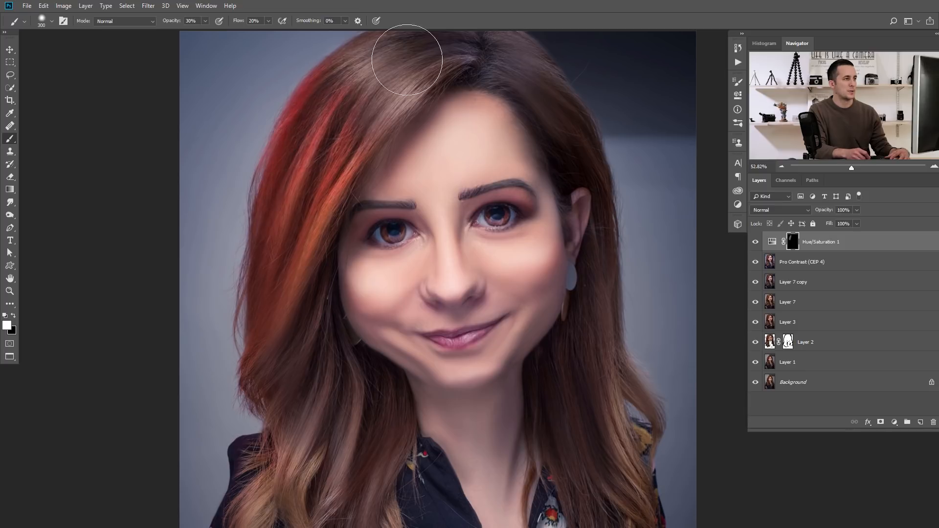
Step: Reveal the saturation boost on the lips by painting the mask with a small brush of about 60 px
key("bracketleft")
key("bracketleft")
key("bracketleft")
key("bracketleft")
key("bracketleft")
key("bracketleft")
key("bracketleft")
mouse_move(454, 333)
left_mouse_down()
mouse_move(439, 340)
mouse_move(477, 332)
left_mouse_up()
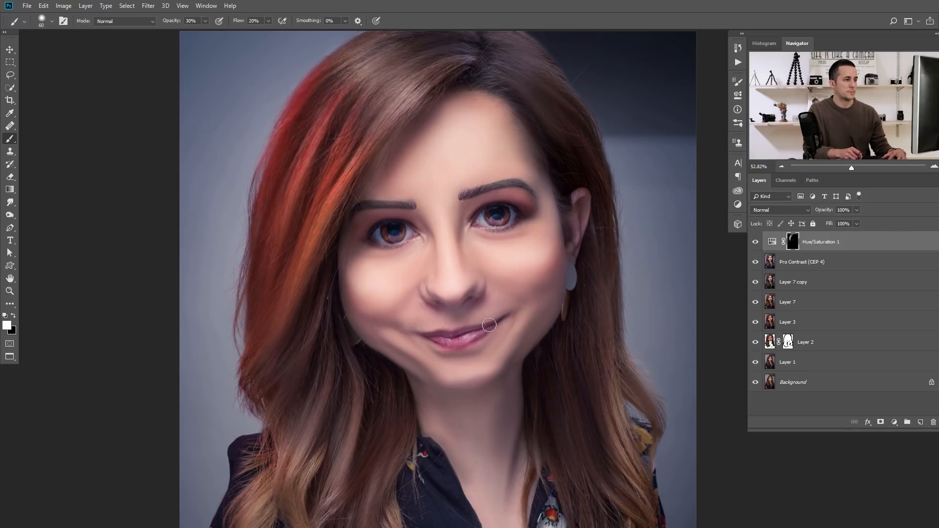
key("bracketright")
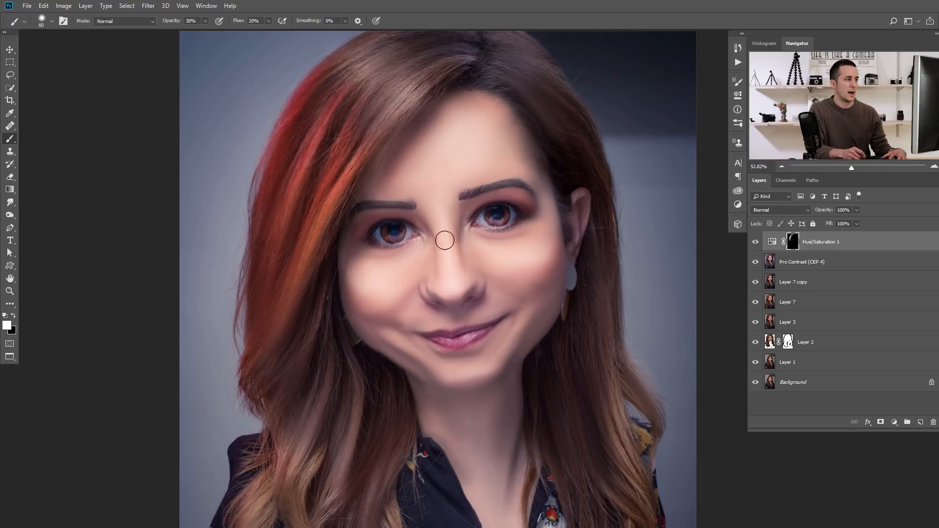
Step: Paint the saturation boost into the lower hair lengths and the floral shirt with a large brush of about 500 px
left_click_drag(380, 480, 323, 247)
key("bracketright")
key("bracketright")
key("bracketright")
key("bracketright")
key("bracketright")
key("bracketright")
key("bracketright")
key("bracketright")
key("bracketright")
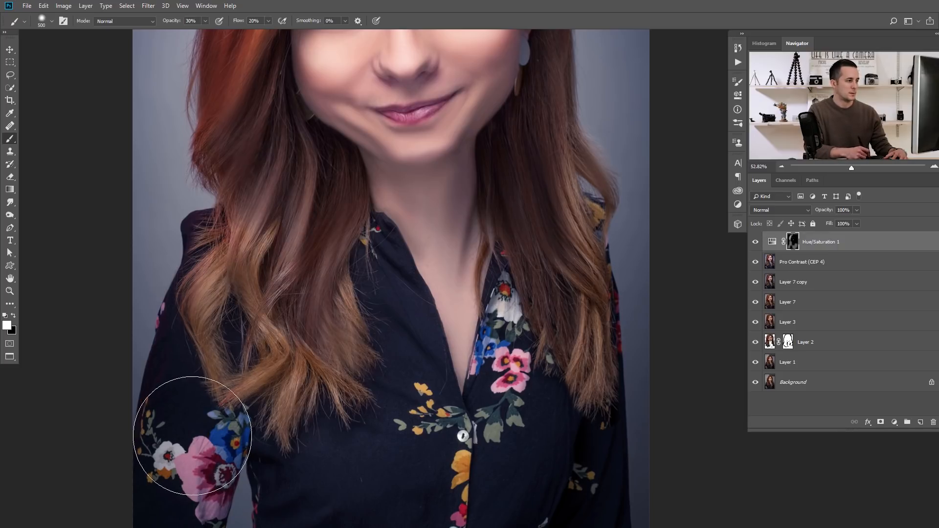
scroll(336, 294, "down", 4)
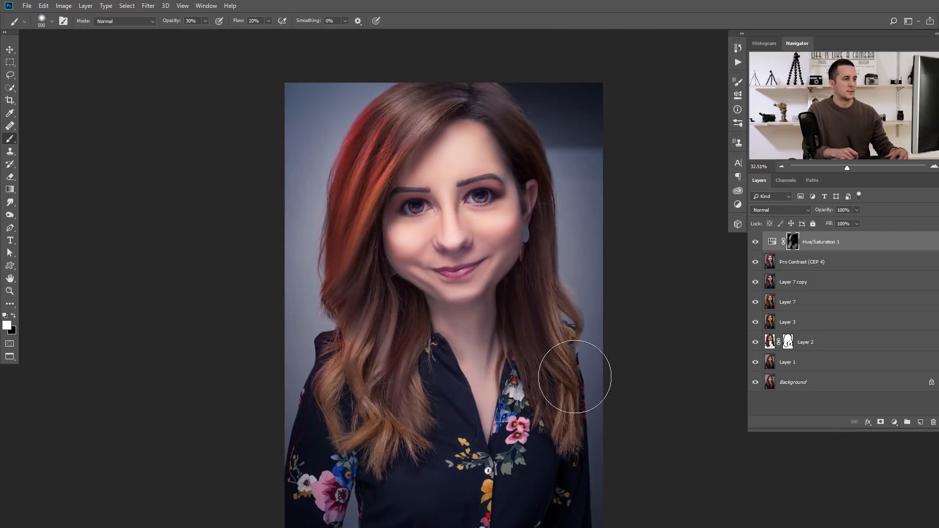
key("bracketleft")
key("bracketleft")
key("bracketleft")
key("bracketleft")
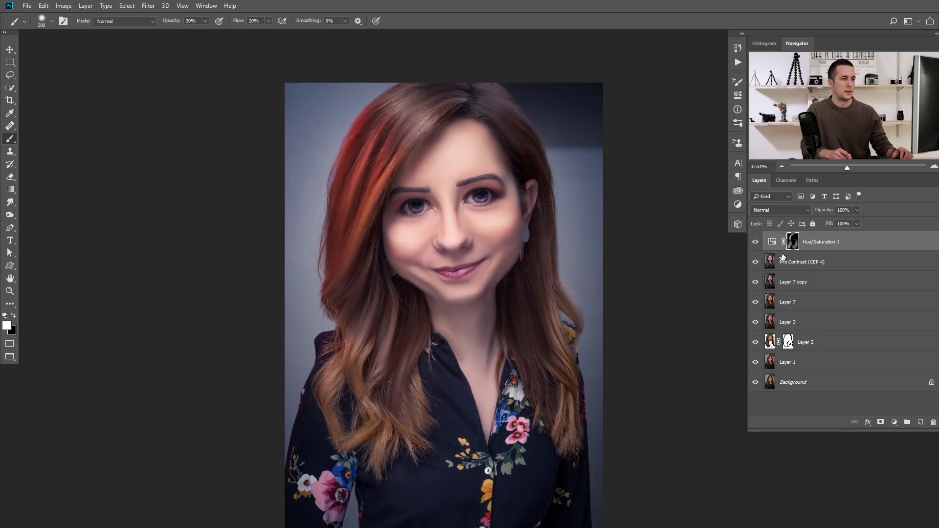
Step: Compare the portrait with the Hue/Saturation layer hidden and shown
left_click(755, 243)
left_click(755, 242)
left_click(756, 243)
left_click(756, 243)
scroll(433, 212, "up", 3)
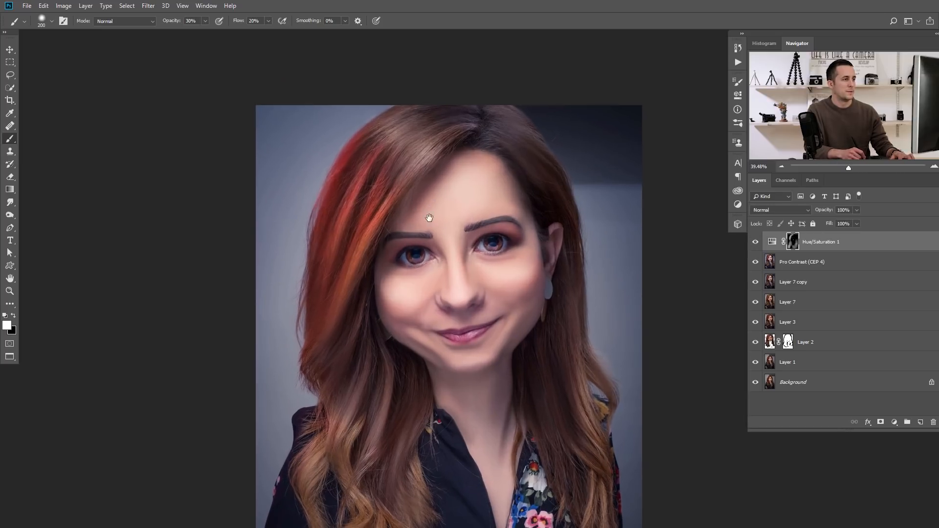
scroll(433, 212, "down", 3)
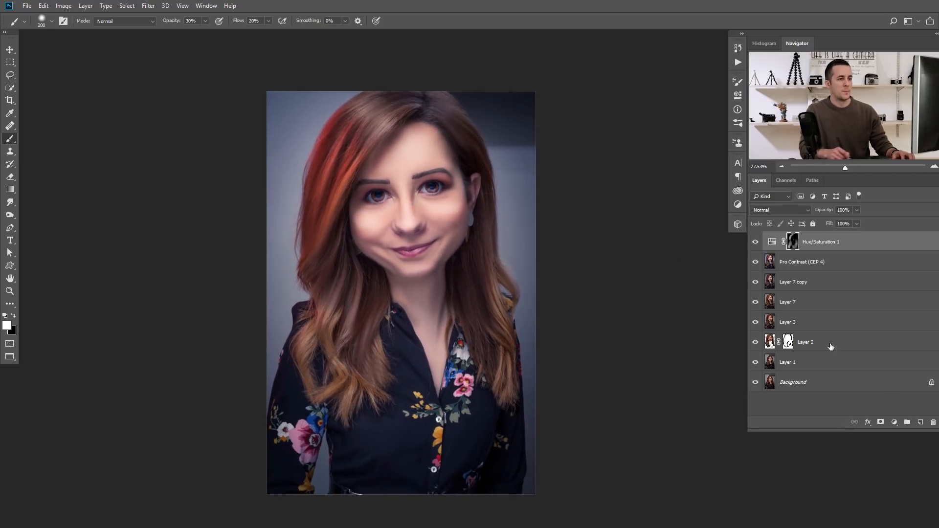
Step: Add a Curves adjustment layer that lifts the highlights from input 154 to output 187, with a second point anchoring the shadows
left_click(895, 422)
left_click(874, 309)
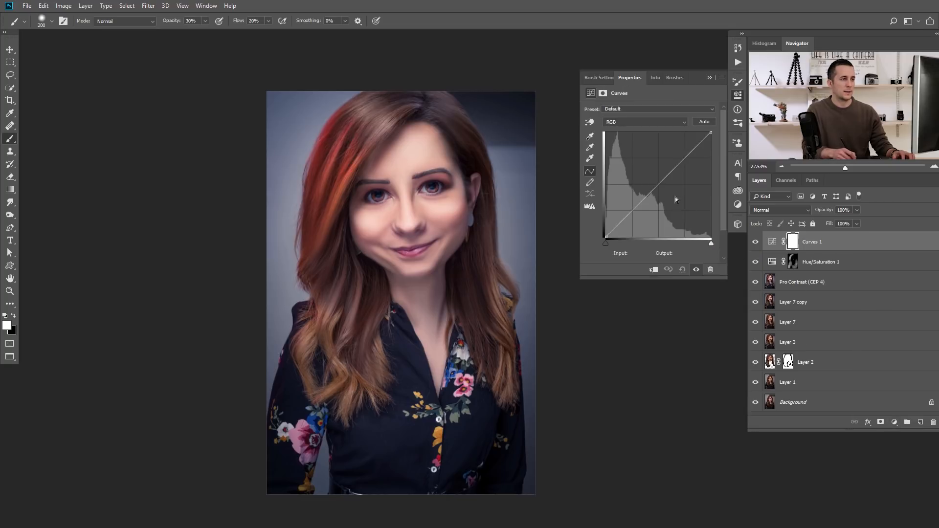
left_click_drag(674, 162, 670, 159)
left_click(632, 208)
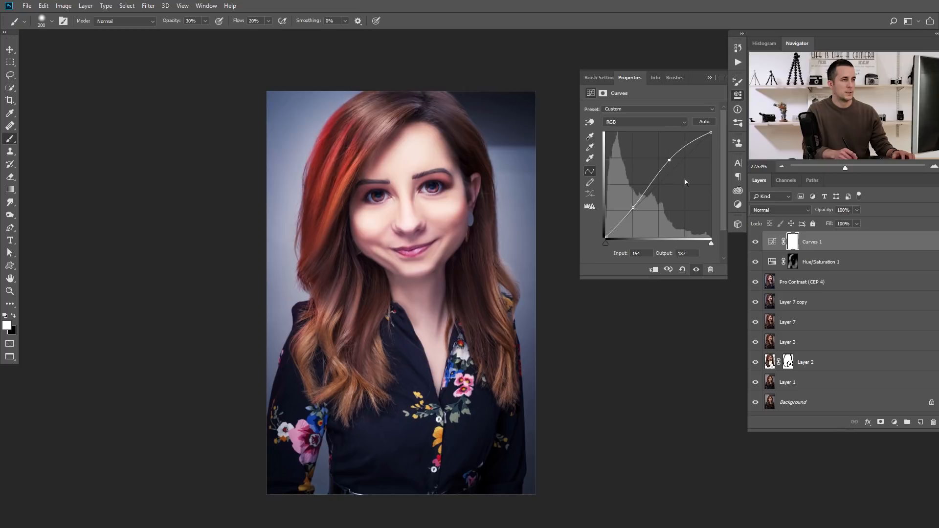
Step: Invert the Curves mask and paint the brightening over the red hair and adjacent background with a 1200 px brush at 100% flow
key("ctrl+i")
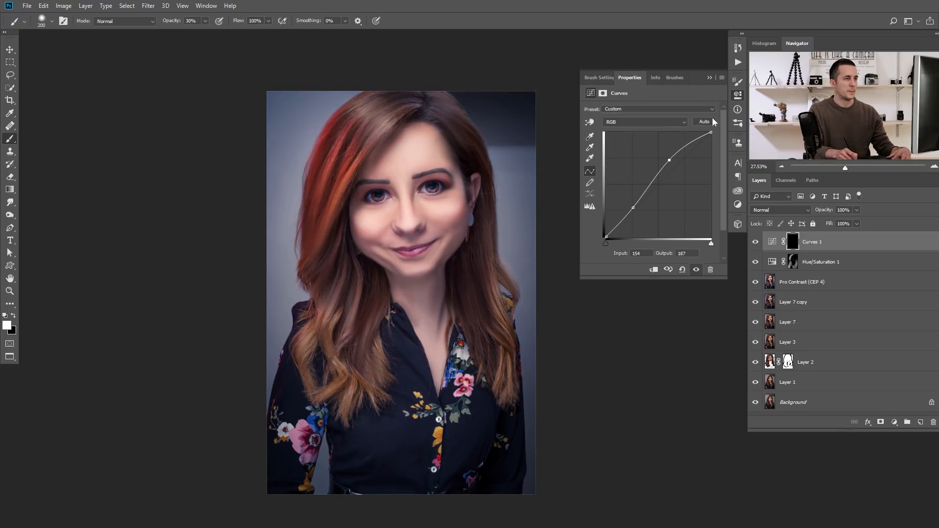
key("bracketright")
key("bracketright")
key("bracketright")
key("bracketright")
key("bracketright")
key("bracketright")
key("bracketright")
key("bracketright")
key("bracketright")
key("bracketright")
key("bracketright")
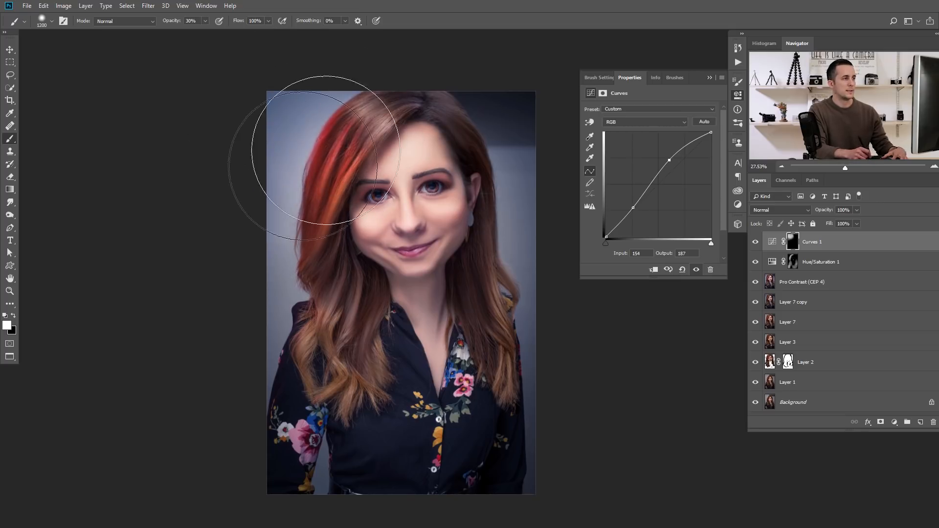
left_click(709, 78)
Step: Compare the Curves layer on and off, and slightly readjust its highlight point
left_click(757, 243)
left_click(756, 243)
double_click(772, 242)
left_click_drag(669, 165, 670, 162)
left_click(710, 78)
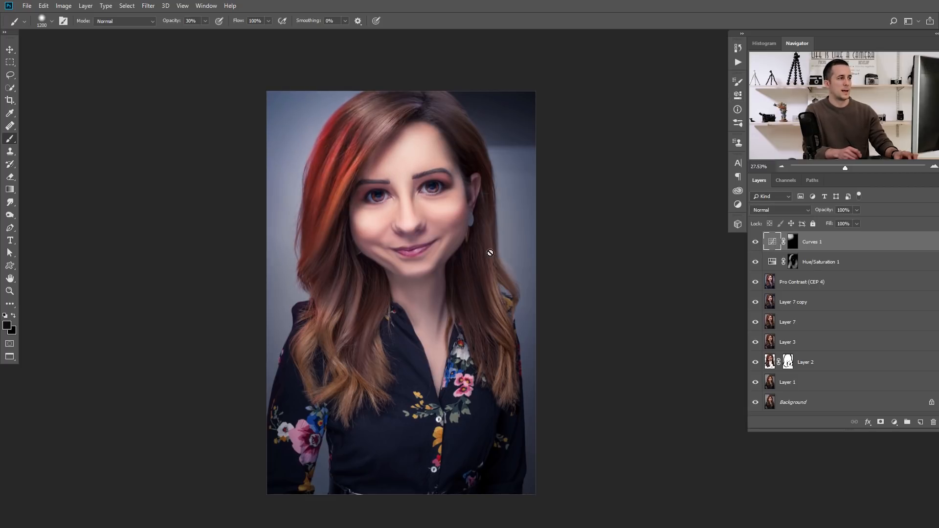
Step: Compare the finished caricature with the original Background layer by toggling all other layers
scroll(460, 264, "down", 1)
left_click_drag(446, 277, 416, 247)
scroll(416, 248, "down", 2)
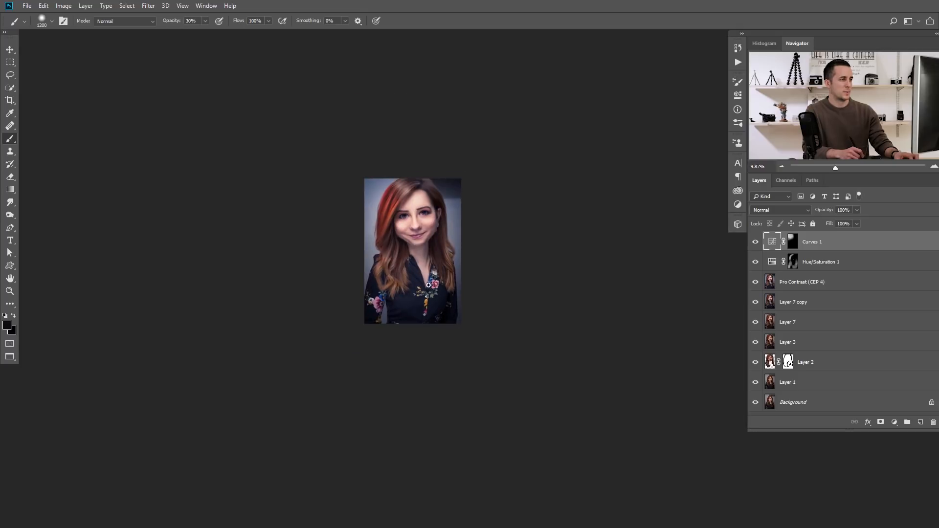
scroll(452, 264, "up", 4)
scroll(452, 264, "up", 1)
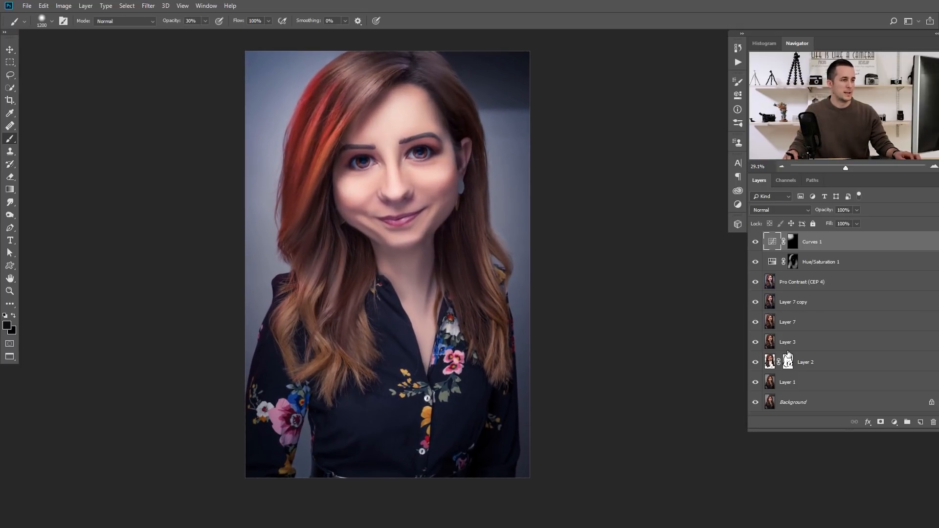
left_click(756, 402, "alt")
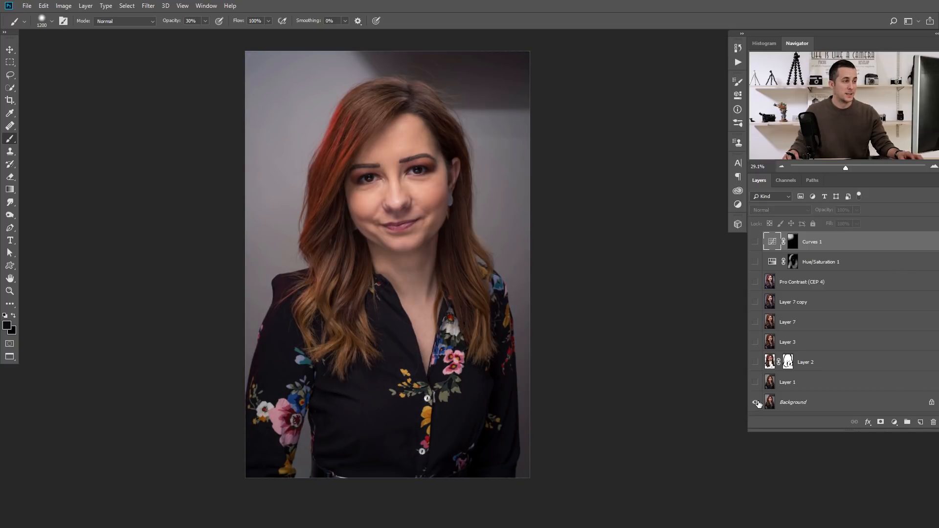
left_click(755, 403, "alt")
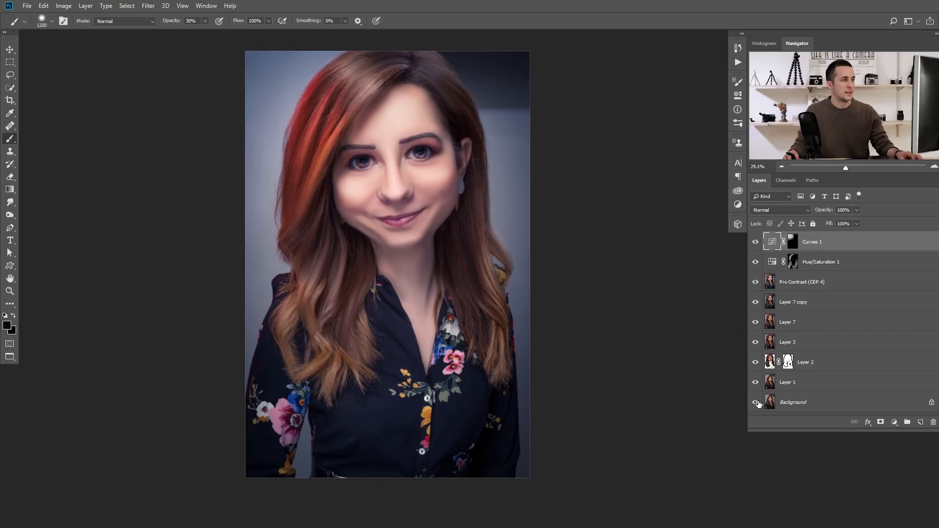
left_click(755, 403, "alt")
left_click(756, 402, "alt")
left_click(756, 402, "alt")
left_click(756, 403, "alt")
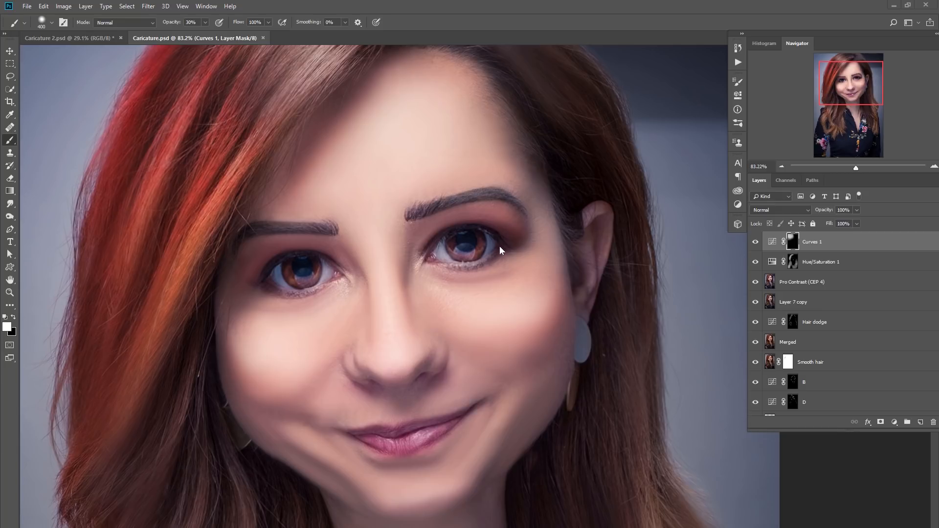
Step: Create a new layer and set up a small black brush with about 32% hardness and 100% opacity
left_click(921, 422)
key("x")
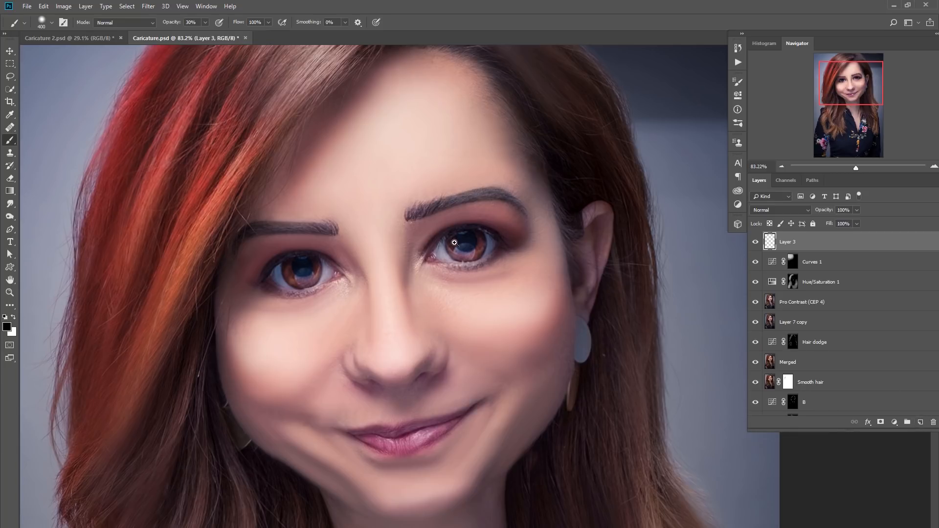
left_click(455, 243)
key("bracketleft")
key("bracketleft")
key("bracketleft")
key("bracketleft")
key("bracketleft")
key("bracketleft")
key("bracketleft")
key("bracketleft")
key("bracketleft")
key("bracketleft")
key("bracketleft")
key("bracketleft")
key("bracketleft")
right_click(462, 271)
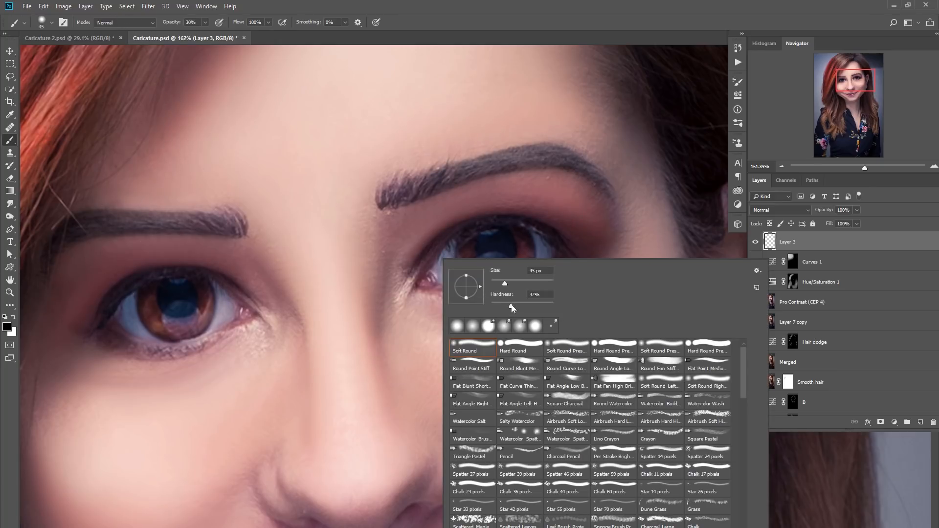
left_click_drag(345, 248, 355, 277)
key("ctrl+z")
left_click_drag(171, 23, 211, 28)
Step: With a finer brush, line the lower lid of the eye nearest the visible ear, and its upper lid on another new layer
key("bracketleft")
key("bracketleft")
key("bracketleft")
key("bracketleft")
key("bracketleft")
key("bracketleft")
left_click_drag(542, 282, 560, 284)
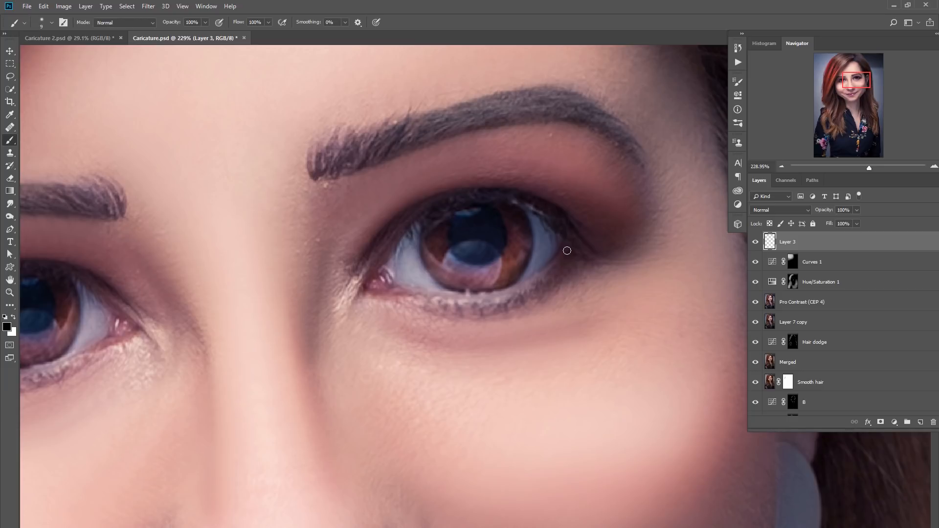
mouse_move(566, 253)
left_mouse_down()
mouse_move(544, 277)
mouse_move(485, 303)
left_mouse_up()
key("ctrl+z")
mouse_move(414, 298)
left_mouse_down()
mouse_move(516, 296)
mouse_move(566, 262)
left_mouse_up()
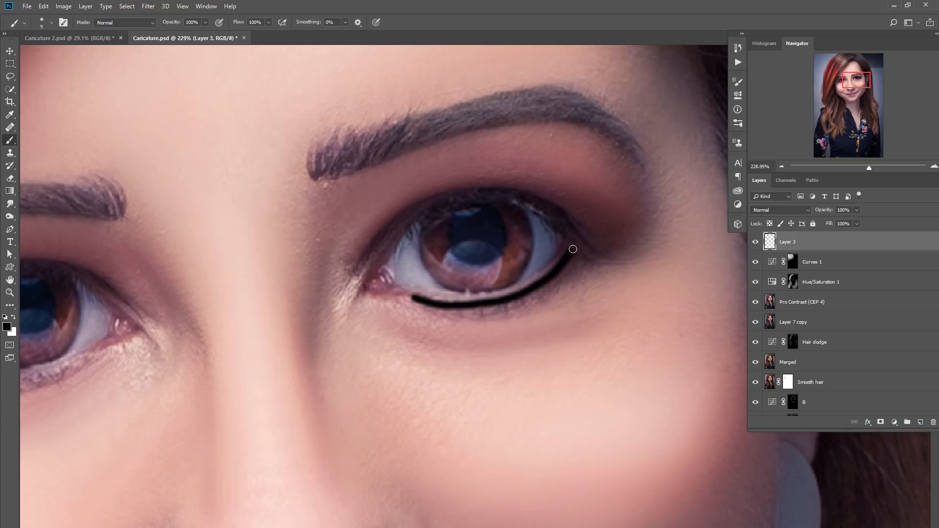
left_click(918, 422)
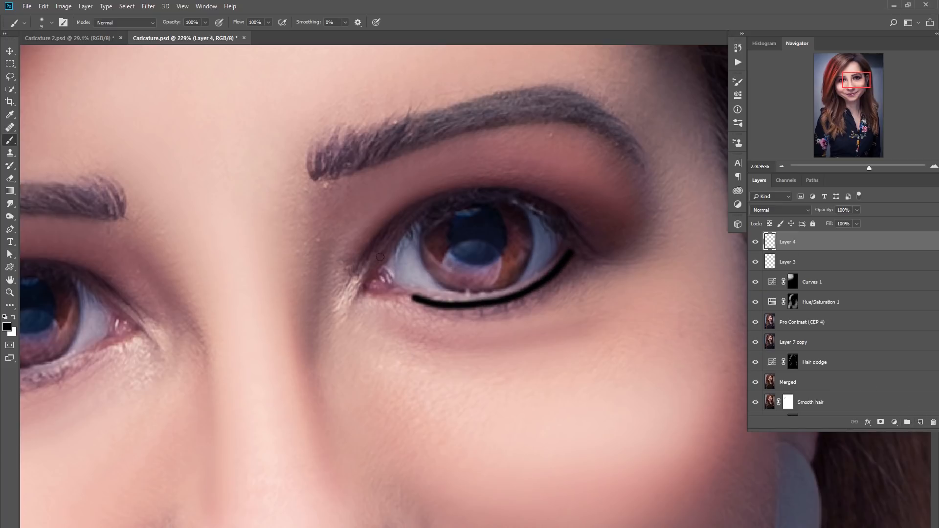
mouse_move(380, 254)
left_mouse_down()
mouse_move(409, 222)
mouse_move(466, 194)
mouse_move(533, 197)
mouse_move(582, 226)
left_mouse_up()
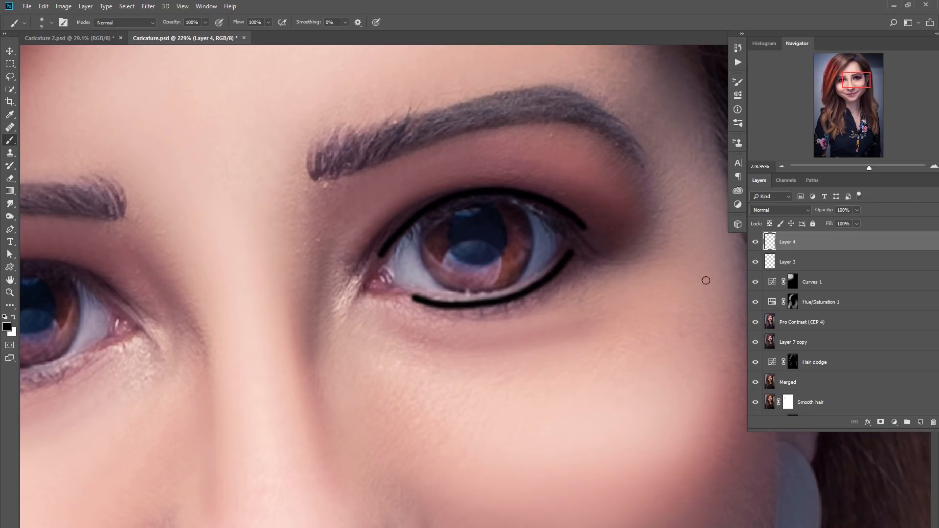
Step: Draw black lines along the lower and upper lids of the other eye, each on its own new layer
left_click_drag(308, 284, 492, 260)
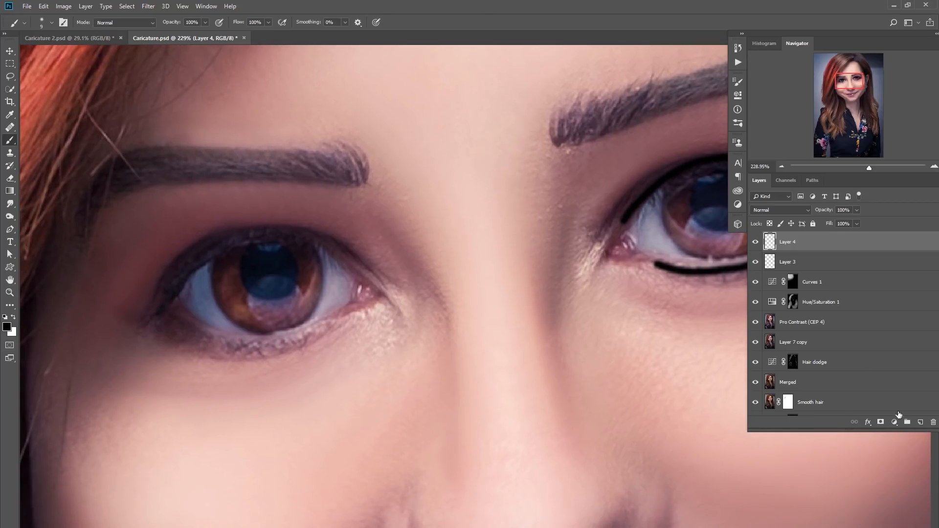
left_click(921, 423)
mouse_move(323, 325)
left_mouse_down()
mouse_move(285, 342)
mouse_move(234, 344)
mouse_move(196, 333)
mouse_move(170, 311)
left_mouse_up()
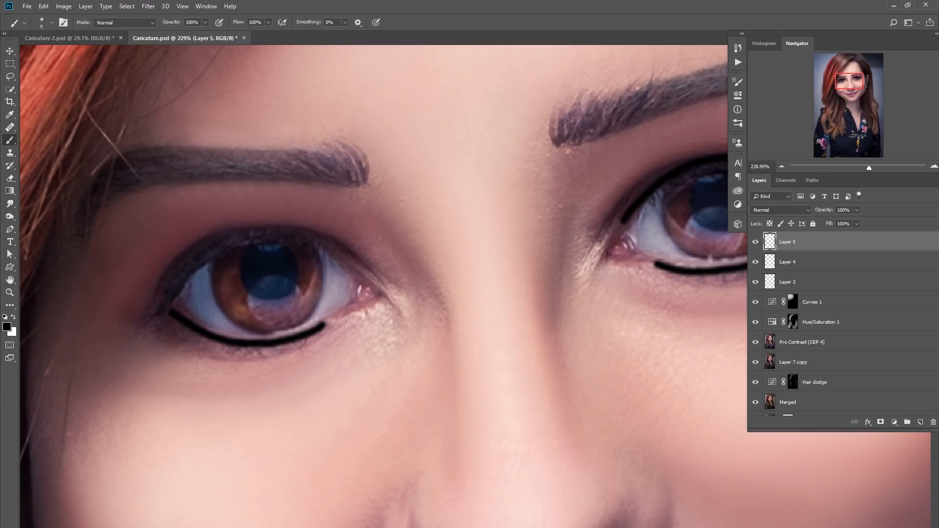
left_click(919, 422)
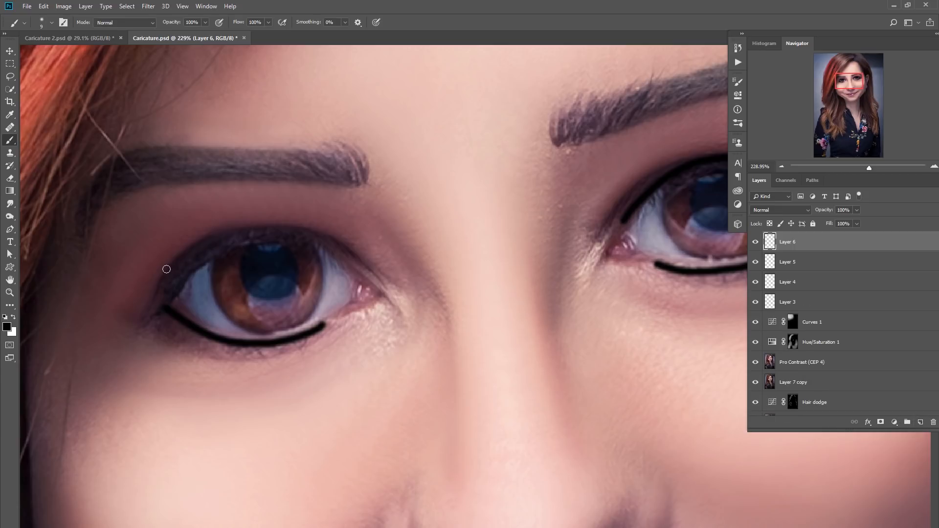
mouse_move(164, 301)
left_mouse_down()
mouse_move(198, 259)
mouse_move(259, 234)
mouse_move(323, 240)
mouse_move(364, 267)
left_mouse_up()
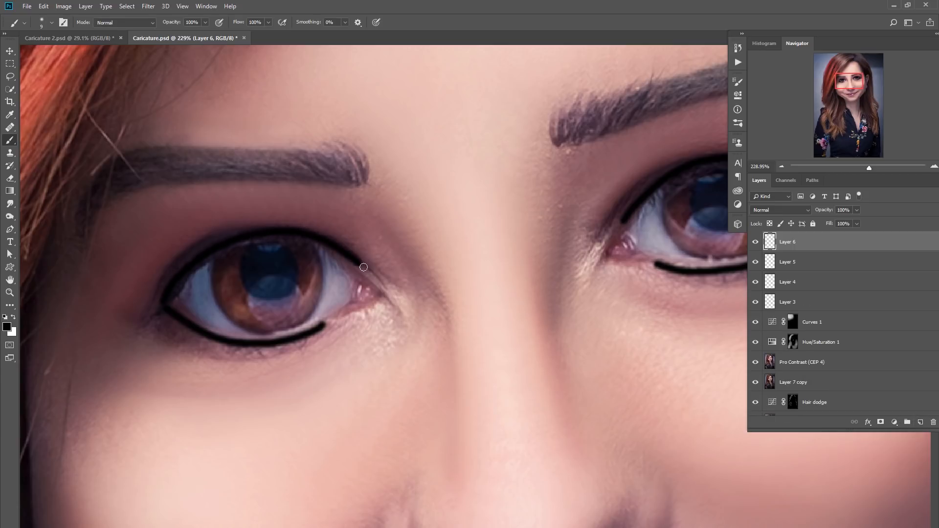
Step: Select Layer 3 with the first lower-lid line and set up the Smudge tool with a much smaller brush
left_click(776, 299)
left_click_drag(574, 278, 340, 290)
left_click(10, 205)
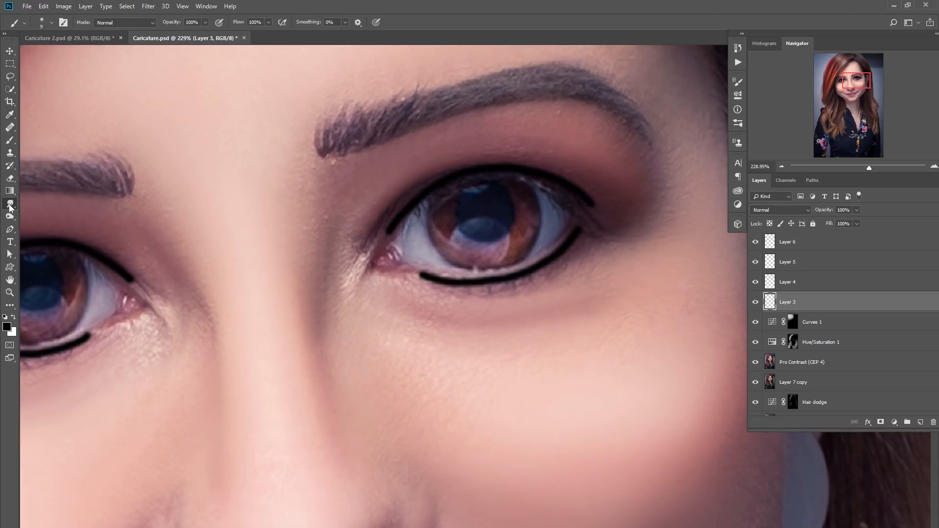
left_click_drag(156, 22, 165, 27)
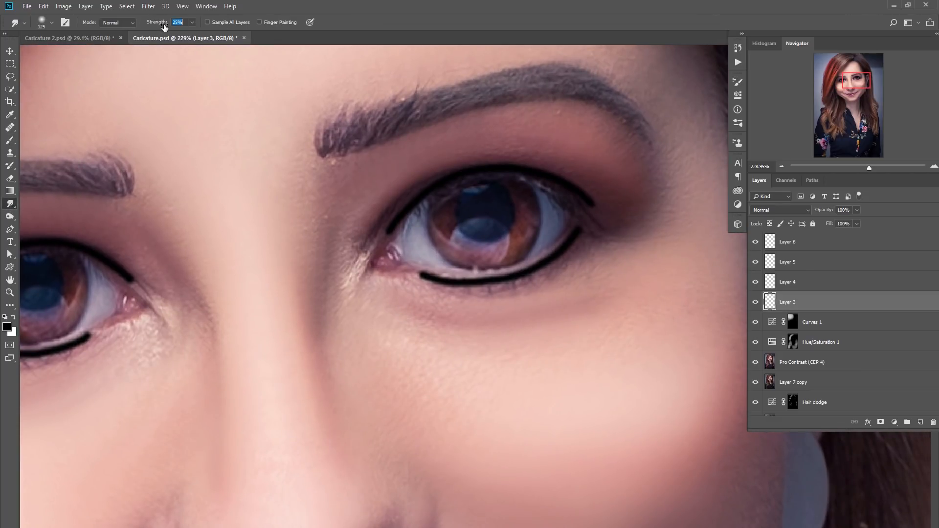
key("bracketleft")
key("bracketleft")
key("bracketleft")
key("bracketleft")
key("bracketleft")
key("bracketleft")
key("bracketleft")
key("bracketleft")
Step: Try smudging lashes out of the lower-lid line at 100% strength and at a reduced strength
left_click_drag(151, 23, 197, 25)
key("bracketright")
left_click_drag(442, 296, 467, 303)
left_click_drag(417, 266, 354, 362)
key("ctrl+z")
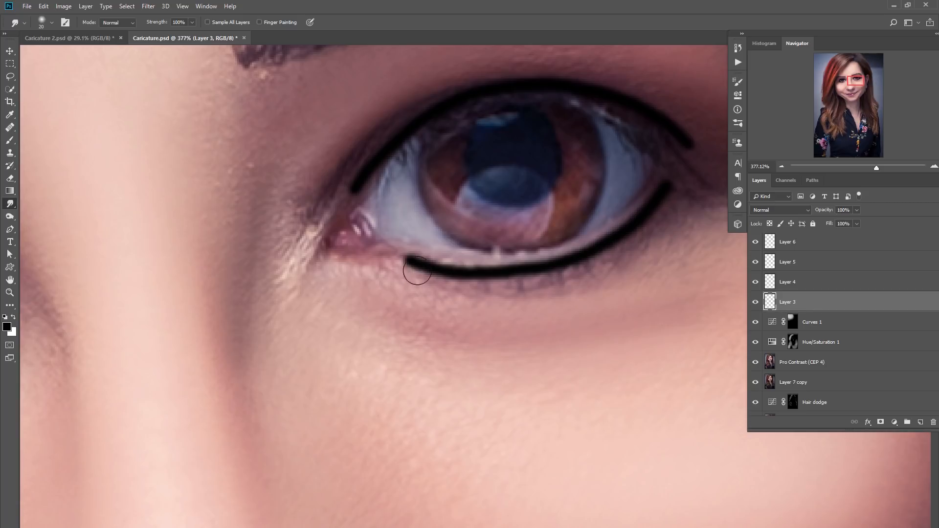
left_click_drag(411, 265, 357, 346)
key("ctrl+z")
mouse_move(407, 264)
left_mouse_down()
mouse_move(239, 486)
mouse_move(184, 505)
left_mouse_up()
key("ctrl+z")
left_click_drag(160, 24, 139, 28)
left_click_drag(408, 263, 409, 293)
key("ctrl+z")
Step: Smudge individual lashes downward along the whole lower-lid line with a fine brush at 65% strength
left_click_drag(158, 25, 203, 36)
left_click_drag(404, 256, 367, 320)
left_click_drag(426, 271, 392, 325)
mouse_move(456, 275)
left_mouse_down()
mouse_move(497, 302)
mouse_move(488, 278)
mouse_move(504, 312)
left_mouse_up()
mouse_move(489, 277)
left_mouse_down()
mouse_move(490, 317)
mouse_move(518, 298)
mouse_move(542, 303)
left_mouse_up()
mouse_move(562, 271)
left_mouse_down()
mouse_move(566, 292)
mouse_move(613, 280)
mouse_move(602, 287)
left_mouse_up()
left_click_drag(615, 245, 622, 264)
left_click_drag(635, 239, 644, 260)
mouse_move(645, 217)
left_mouse_down()
mouse_move(655, 233)
mouse_move(672, 222)
left_mouse_up()
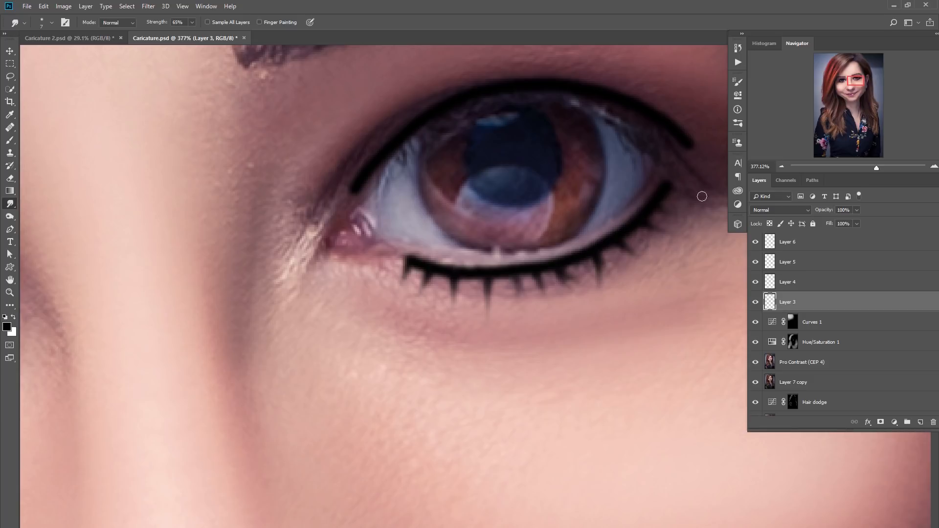
left_click_drag(407, 263, 391, 281)
left_click_drag(567, 254, 493, 324)
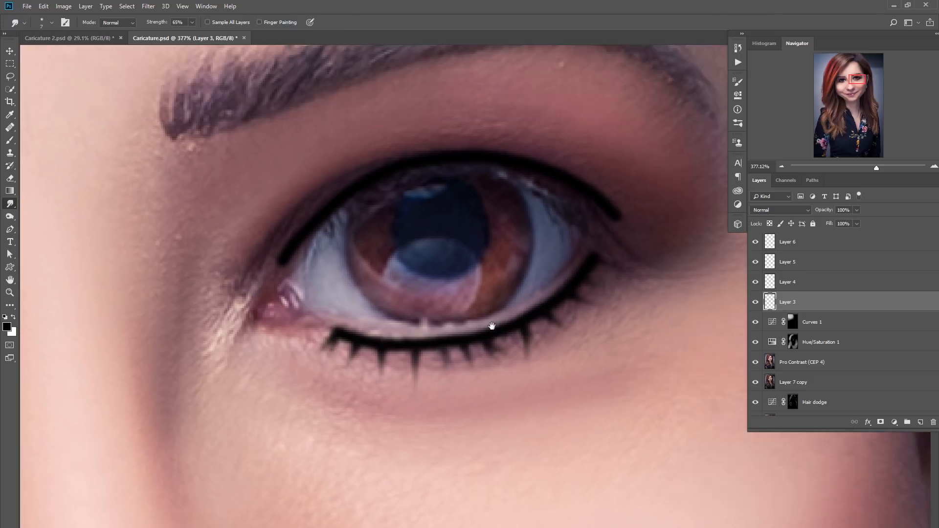
left_click_drag(415, 355, 423, 389)
mouse_move(544, 319)
left_mouse_down()
mouse_move(524, 352)
mouse_move(548, 327)
mouse_move(490, 359)
mouse_move(501, 360)
left_mouse_up()
left_click_drag(535, 327, 542, 351)
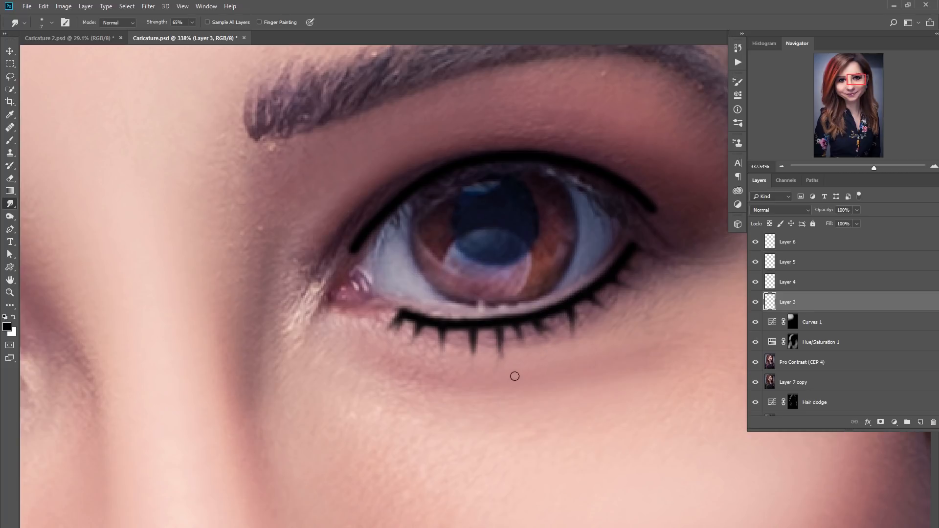
Step: On Layer 4, smudge lashes outward and upward along the upper-lid line of the same eye
left_click(797, 286)
mouse_move(638, 235)
left_mouse_down()
mouse_move(595, 319)
mouse_move(636, 261)
left_mouse_up()
left_click_drag(584, 262, 597, 227)
left_click_drag(546, 246, 552, 205)
mouse_move(493, 236)
left_mouse_down()
mouse_move(502, 188)
mouse_move(467, 201)
left_mouse_up()
left_click_drag(398, 250, 386, 230)
left_click_drag(382, 263, 364, 245)
left_click_drag(339, 298, 315, 284)
left_click_drag(498, 234, 505, 203)
left_click_drag(471, 236, 473, 205)
left_click_drag(399, 246, 393, 225)
left_click_drag(588, 260, 599, 237)
left_click_drag(603, 279, 614, 258)
Step: On Layer 5, smudge lower lashes out of the other eye's lower-lid line
left_click_drag(458, 302, 519, 302)
left_click(797, 262)
left_click_drag(528, 294, 534, 310)
left_click_drag(450, 321, 452, 340)
mouse_move(378, 315)
left_mouse_down()
mouse_move(376, 342)
mouse_move(409, 345)
left_mouse_up()
Step: On Layer 6, smudge upper lashes out of the other eye's upper-lid line, fanning them outward
left_click(797, 243)
left_click_drag(288, 248, 268, 229)
mouse_move(309, 214)
left_mouse_down()
mouse_move(290, 185)
mouse_move(315, 156)
left_mouse_up()
left_click_drag(380, 164, 381, 122)
left_click_drag(454, 148, 461, 126)
left_click_drag(534, 166, 549, 153)
left_click_drag(586, 198, 605, 183)
left_click_drag(356, 169, 351, 146)
left_click_drag(415, 152, 427, 124)
left_click_drag(459, 144, 470, 116)
left_click_drag(493, 146, 506, 123)
mouse_move(544, 165)
left_mouse_down()
mouse_move(563, 150)
mouse_move(587, 163)
left_mouse_up()
Step: Compare the portrait with and without the four lash layers, then examine the lashes on both eyes
left_click_drag(543, 237, 417, 262)
left_click_drag(629, 244, 416, 260)
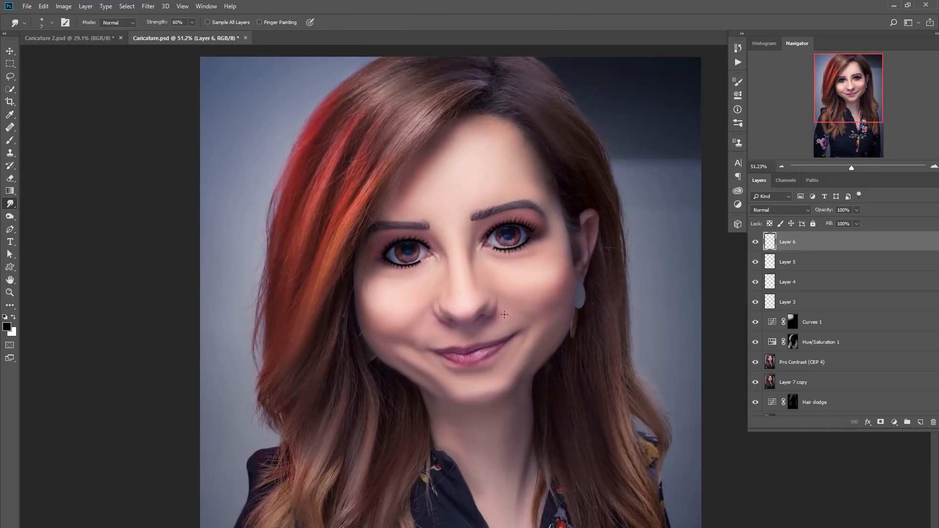
left_click_drag(754, 298, 759, 309)
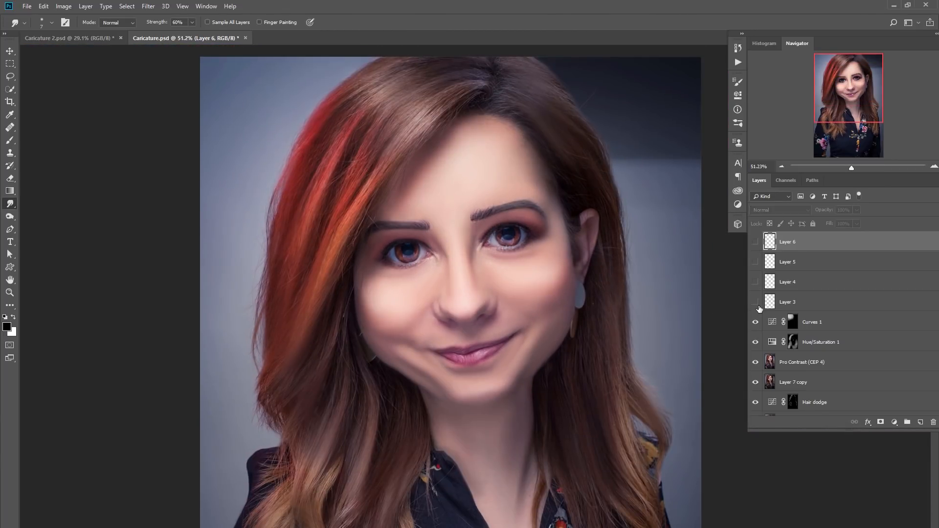
left_click_drag(754, 244, 756, 305)
left_click_drag(556, 294, 538, 326)
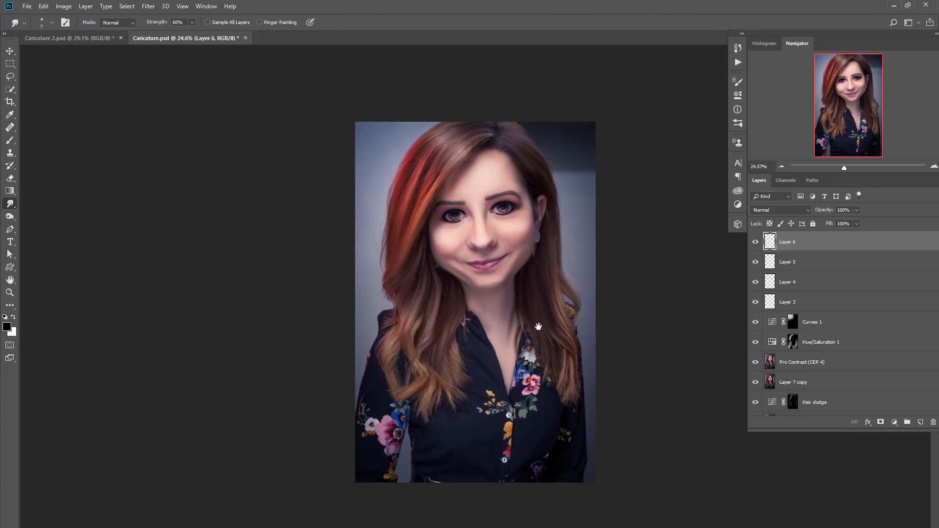
left_click_drag(524, 230, 550, 215)
left_click_drag(504, 178, 526, 180)
left_click_drag(469, 186, 466, 235)
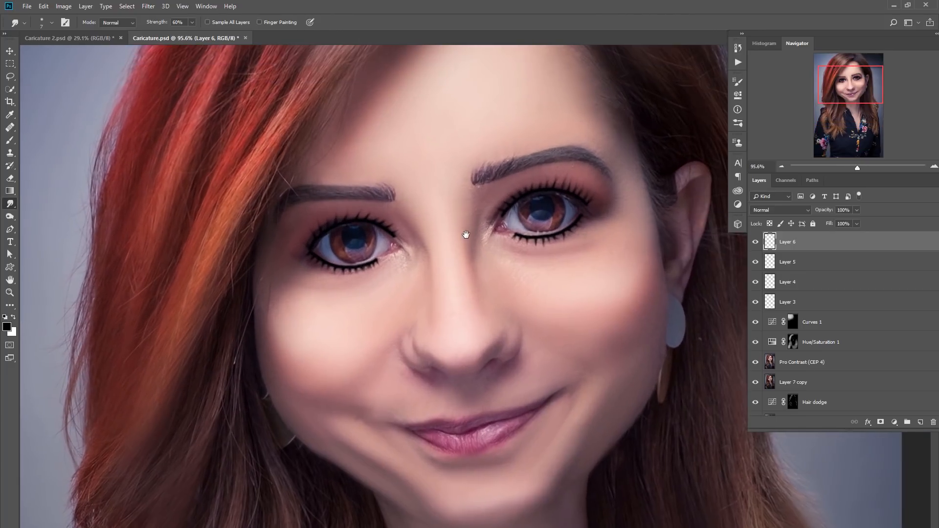
Step: Group the four lash layers, Layer 3 through Layer 6, and add a layer mask to the group
left_click_drag(499, 209, 532, 211)
left_click_drag(590, 252, 778, 309)
left_click(773, 303, "shift")
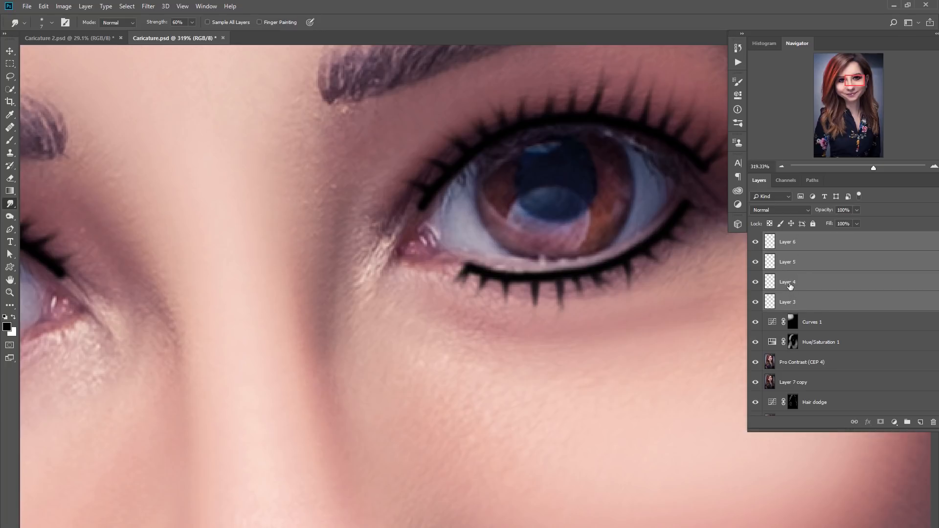
key("ctrl+g")
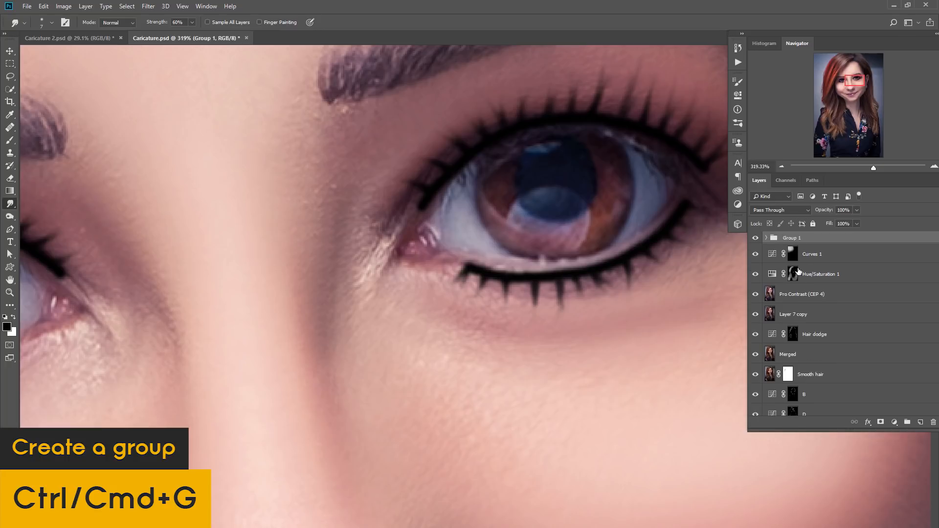
left_click(880, 422)
Step: Paint black on the group mask along the inner edges of the first eye's lid lines to thin them
scroll(558, 249, "up", 2)
key("b")
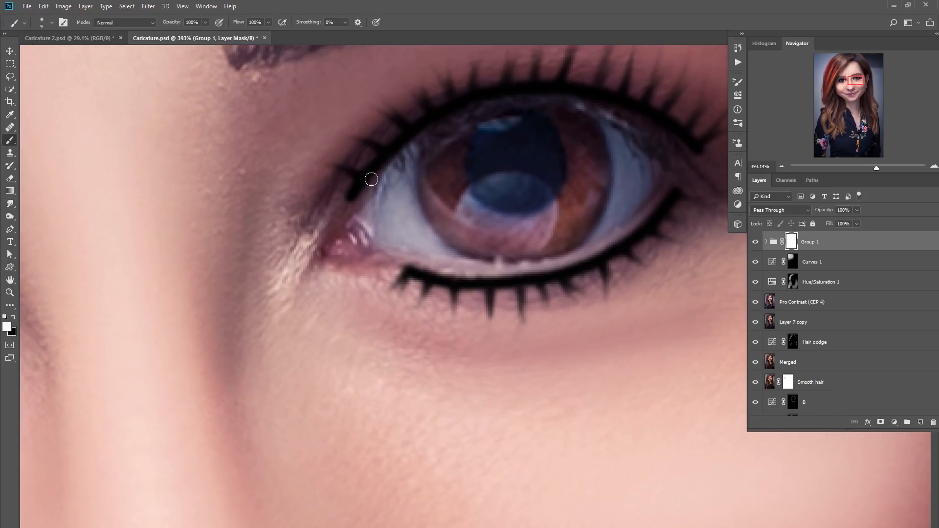
right_click(367, 162)
key("Escape")
scroll(474, 241, "up", 1)
key("x")
mouse_move(382, 261)
left_mouse_down()
mouse_move(431, 279)
mouse_move(514, 279)
mouse_move(652, 243)
left_mouse_up()
key("space")
left_click_drag(576, 254, 486, 304)
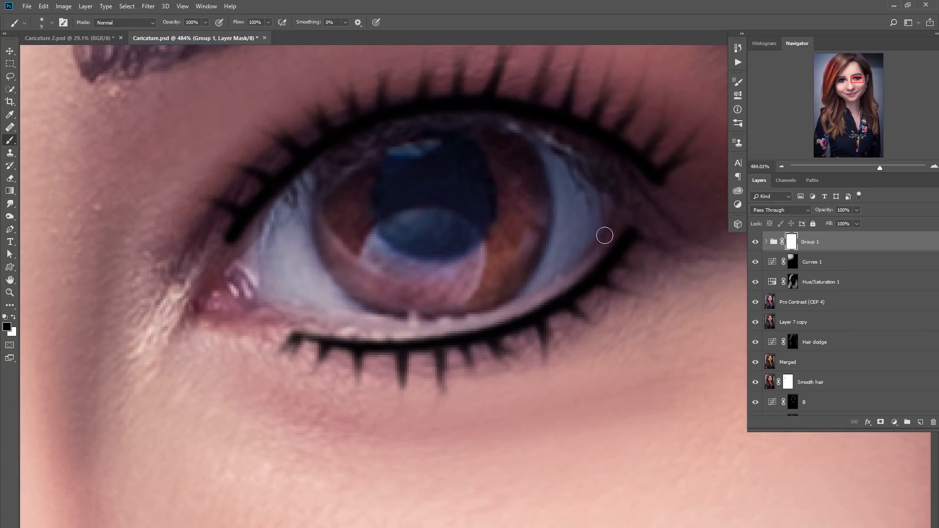
mouse_move(314, 165)
left_mouse_down()
mouse_move(264, 208)
mouse_move(219, 275)
left_mouse_up()
Step: Thin the other eye's lid lines by painting black along their edges on the group mask
key("ctrl+space")
mouse_move(335, 208)
left_mouse_down()
mouse_move(263, 240)
mouse_move(343, 199)
mouse_move(474, 162)
left_mouse_up()
key("space")
key("ctrl+space")
mouse_move(260, 224)
left_mouse_down()
mouse_move(313, 210)
mouse_move(286, 242)
mouse_move(239, 256)
mouse_move(182, 261)
mouse_move(128, 251)
left_mouse_up()
left_click_drag(378, 147, 326, 113)
key("ctrl+space")
left_click_drag(292, 151, 182, 191)
Step: Compare the whole caricature with the lash group hidden and shown
key("ctrl+space")
left_click_drag(357, 194, 335, 196)
left_click_drag(457, 223, 477, 223)
left_click_drag(472, 221, 479, 220)
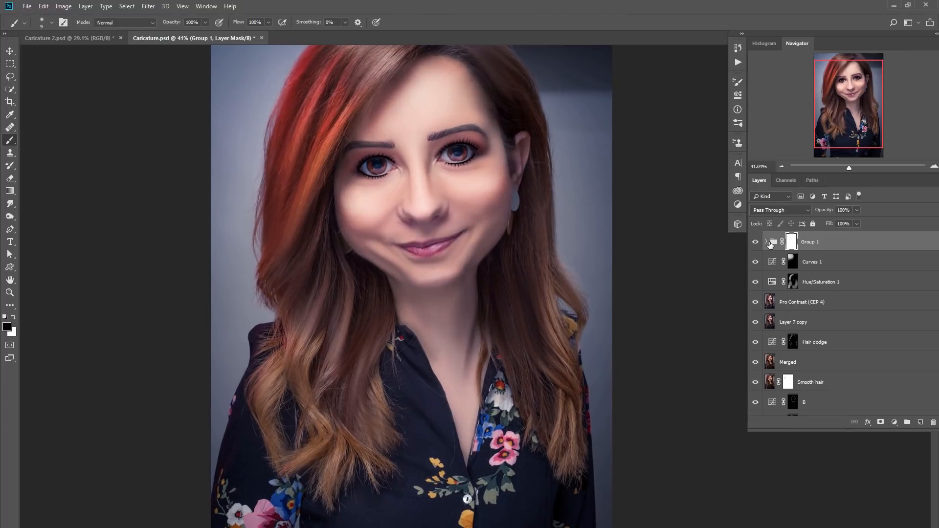
left_click(757, 243)
left_click(754, 244)
left_click(754, 244)
left_click(754, 244)
key("ctrl+space")
left_click_drag(580, 238, 547, 225)
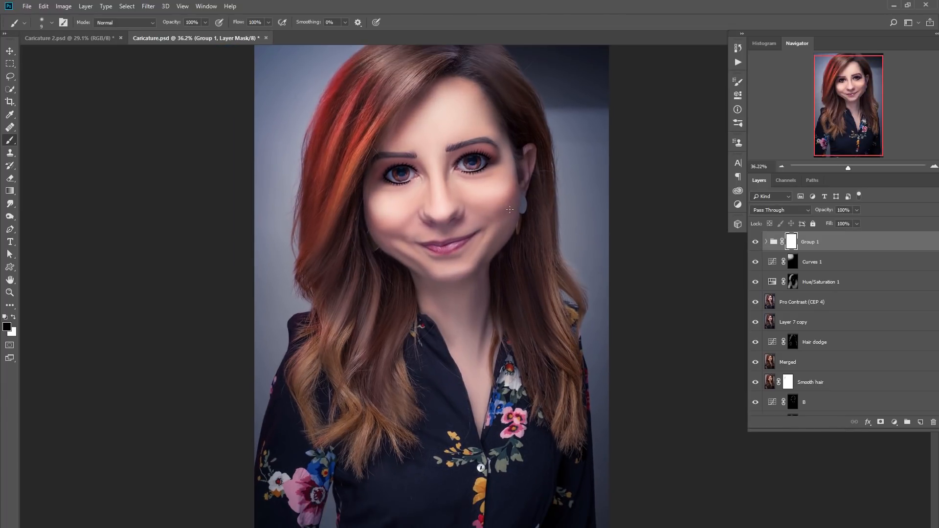